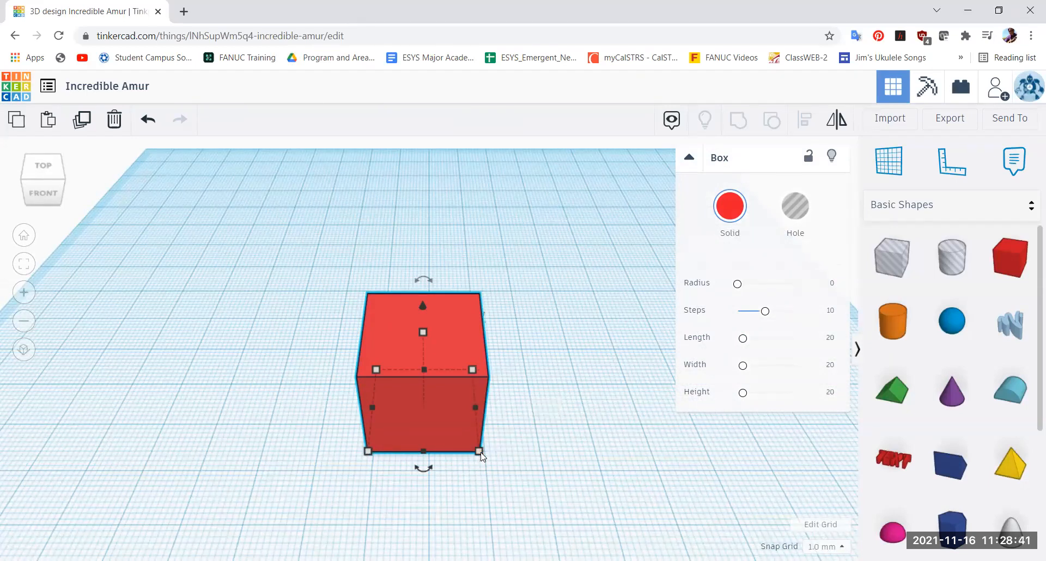
Resize the red box to 40 mm in length, width and height
{"action": "left_click", "coordinate": [536, 408]}
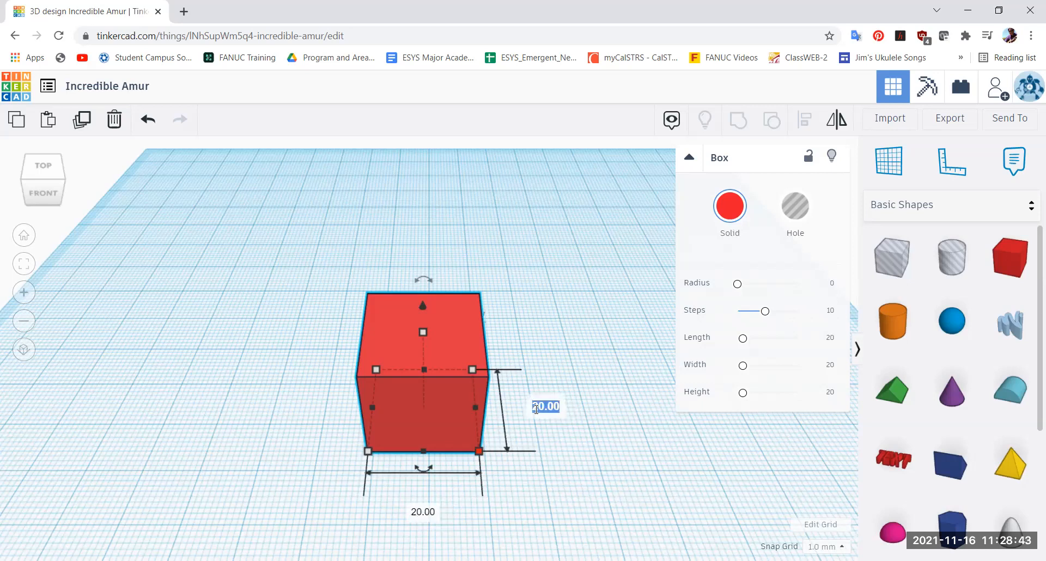
{"action": "type", "text": "40"}
{"action": "key", "text": "Return"}
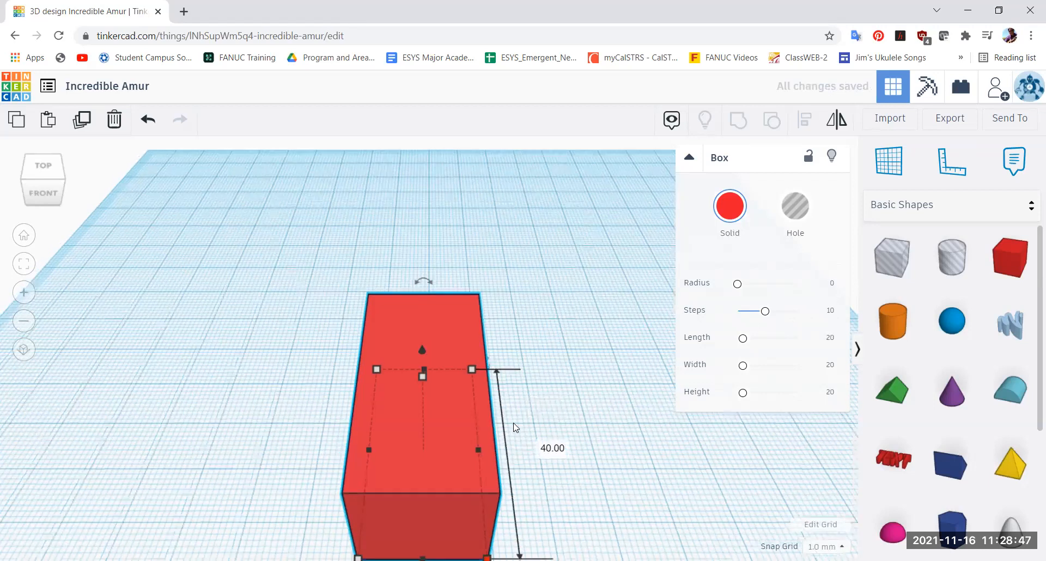
{"action": "scroll", "coordinate": [525, 436], "scroll_direction": "down", "scroll_amount": 3}
{"action": "left_click", "coordinate": [421, 545]}
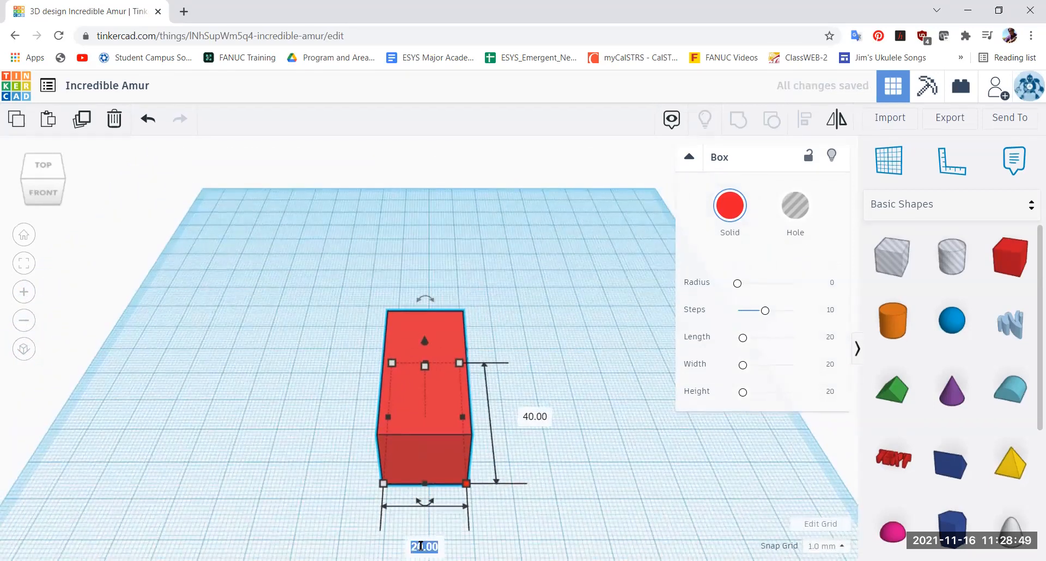
{"action": "type", "text": "40"}
{"action": "key", "text": "Return"}
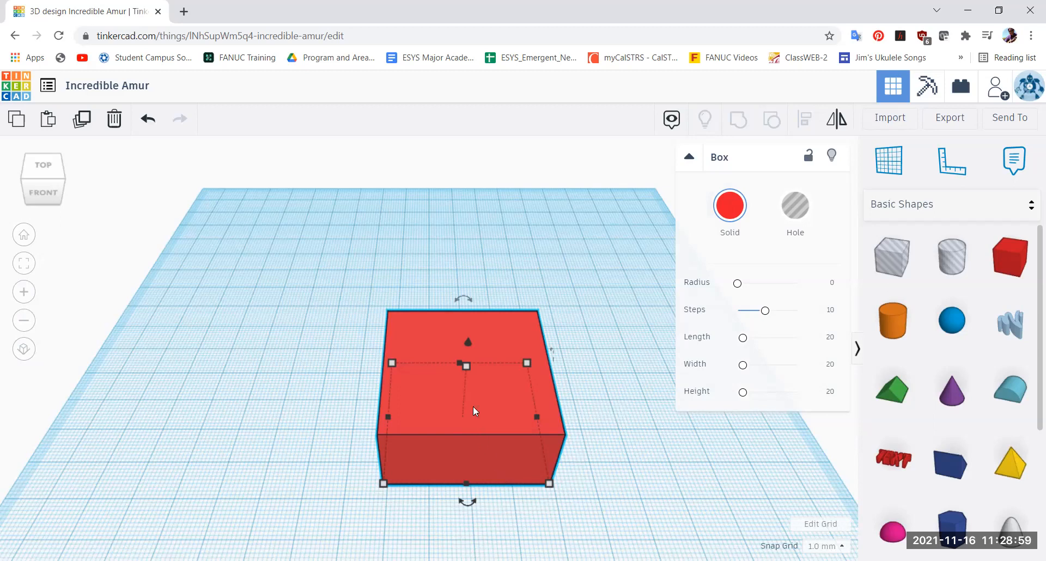
{"action": "left_click_drag", "start_coordinate": [466, 365], "coordinate": [465, 302]}
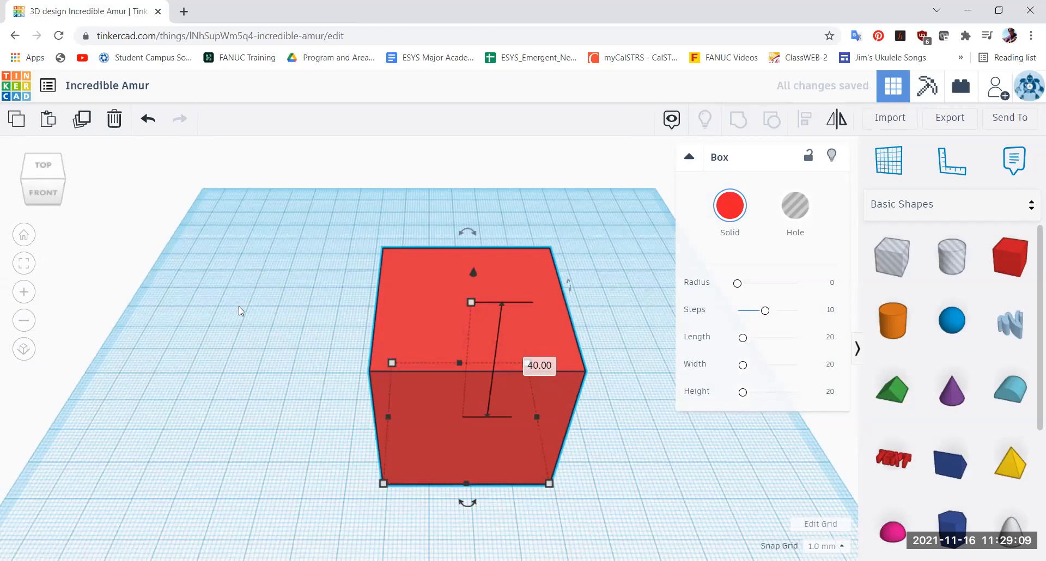
Lengthen the red box's base to 60 mm from front to back, keeping its width at 40 mm
{"action": "left_click_drag", "start_coordinate": [40, 189], "coordinate": [46, 196]}
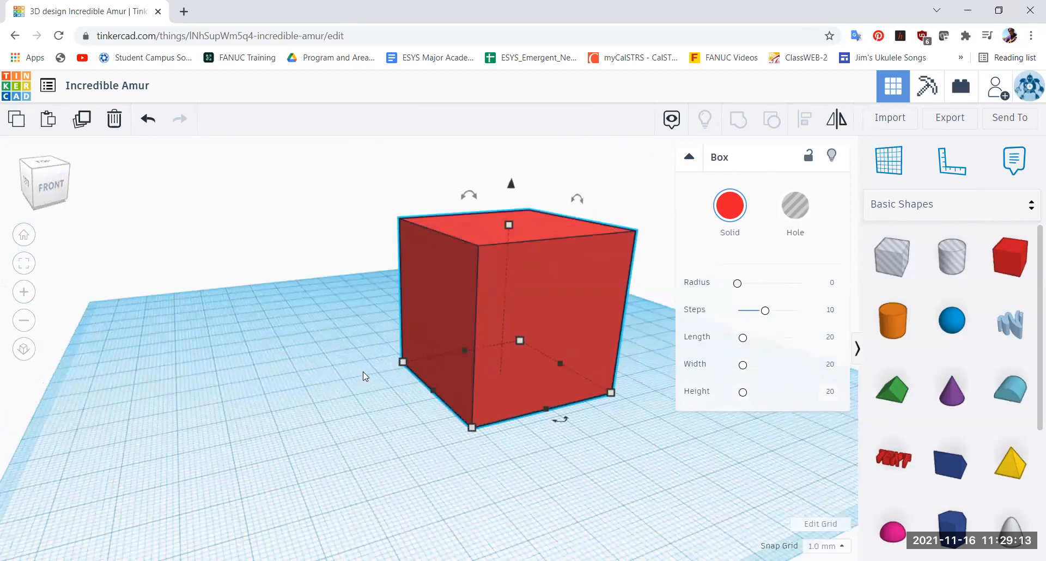
{"action": "mouse_move", "coordinate": [402, 363]}
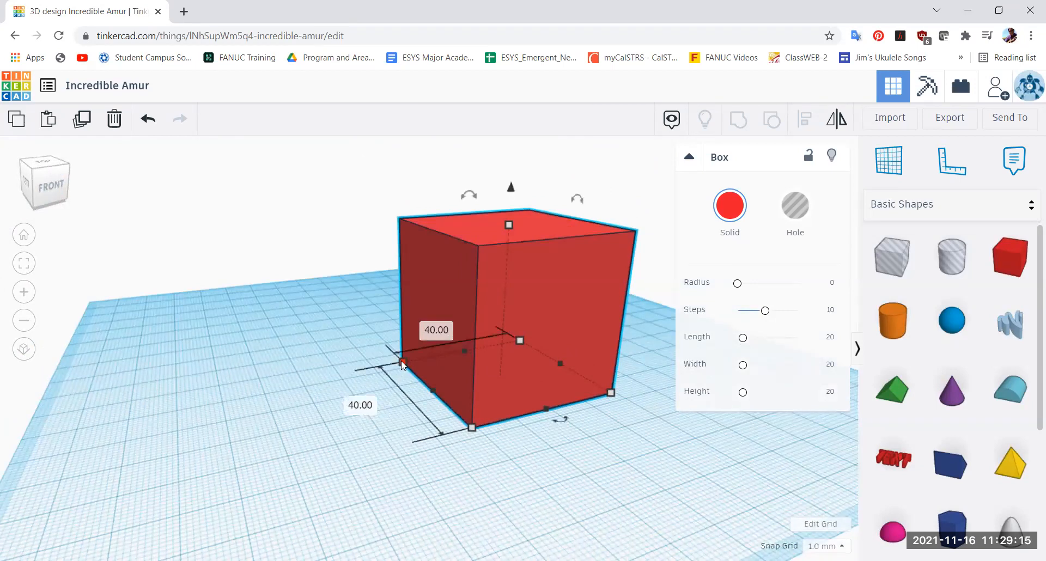
{"action": "left_click", "coordinate": [354, 406]}
{"action": "type", "text": "60"}
{"action": "key", "text": "Return"}
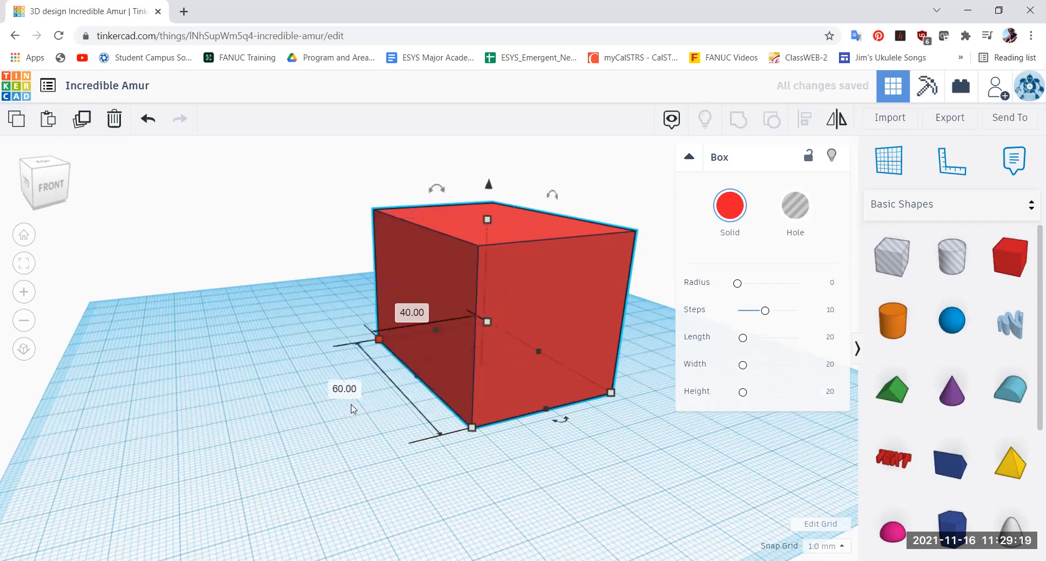
Move the red box closer to the middle of the workplane and view the model straight from above
{"action": "scroll", "coordinate": [305, 416], "scroll_direction": "down", "scroll_amount": 2}
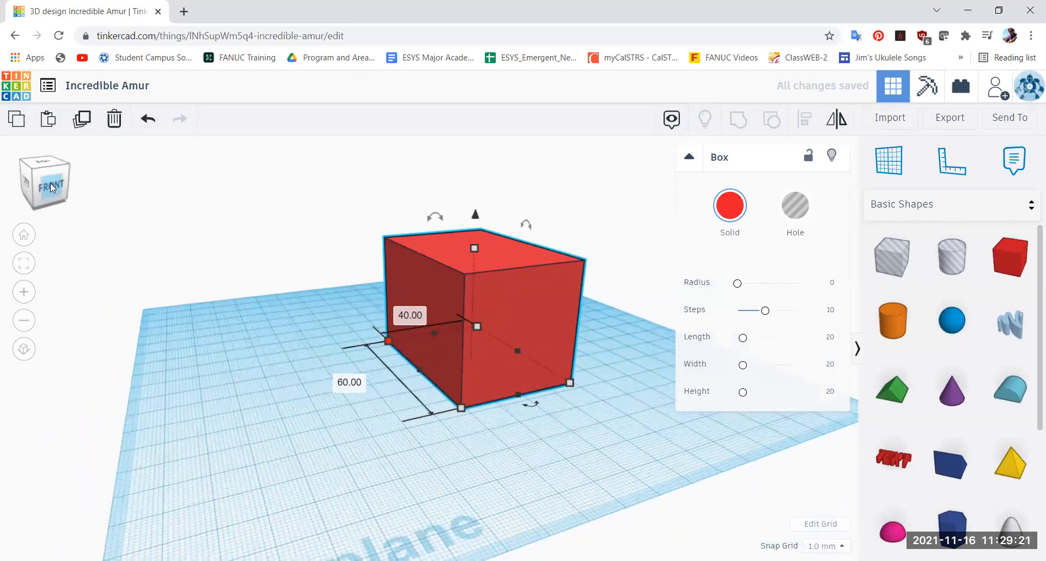
{"action": "left_click_drag", "start_coordinate": [51, 187], "coordinate": [52, 203]}
{"action": "left_click_drag", "start_coordinate": [298, 226], "coordinate": [263, 211]}
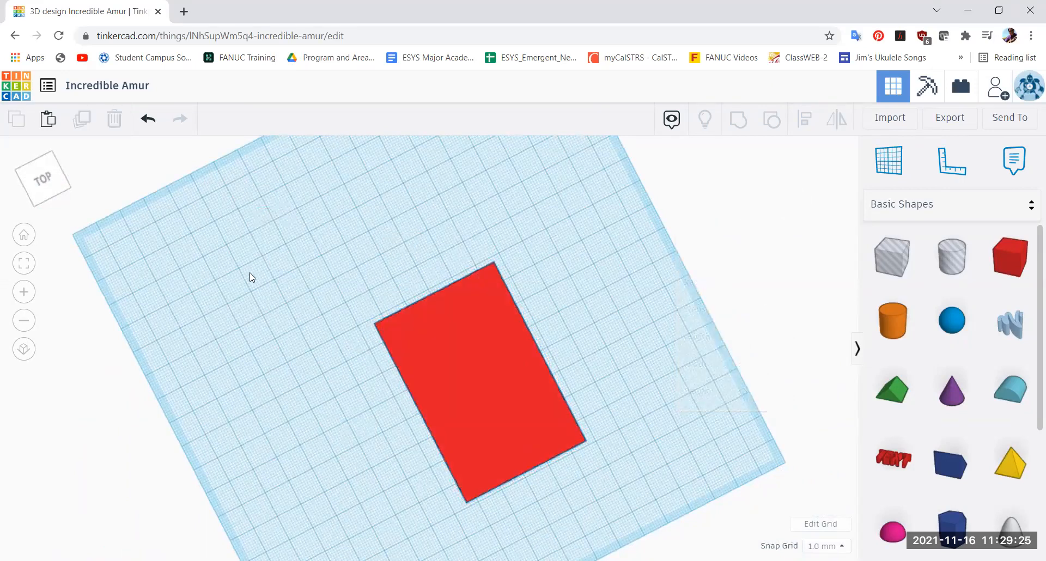
{"action": "left_click_drag", "start_coordinate": [426, 361], "coordinate": [406, 341]}
{"action": "left_click", "coordinate": [527, 265]}
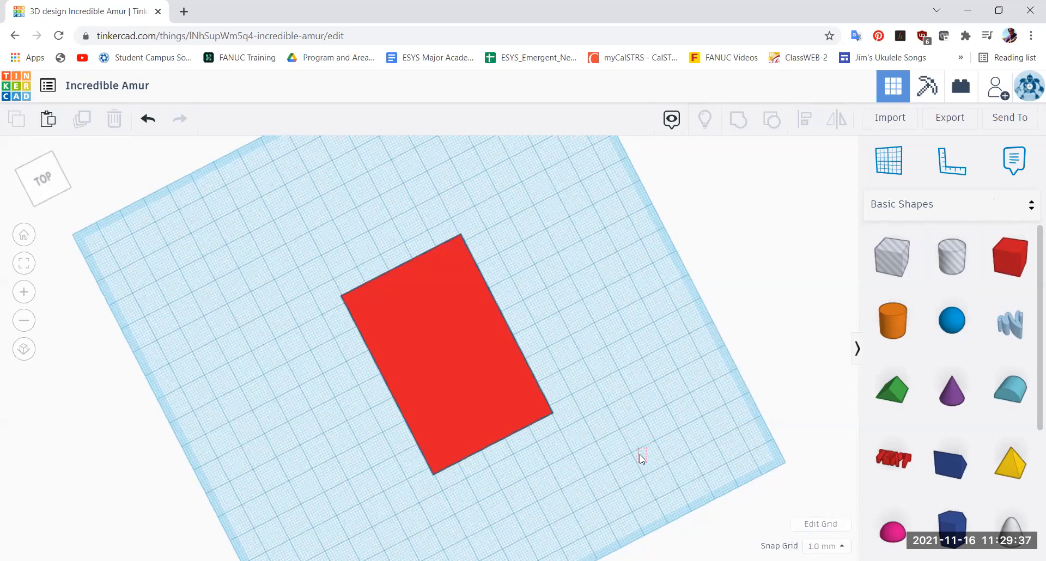
{"action": "left_click", "coordinate": [60, 195]}
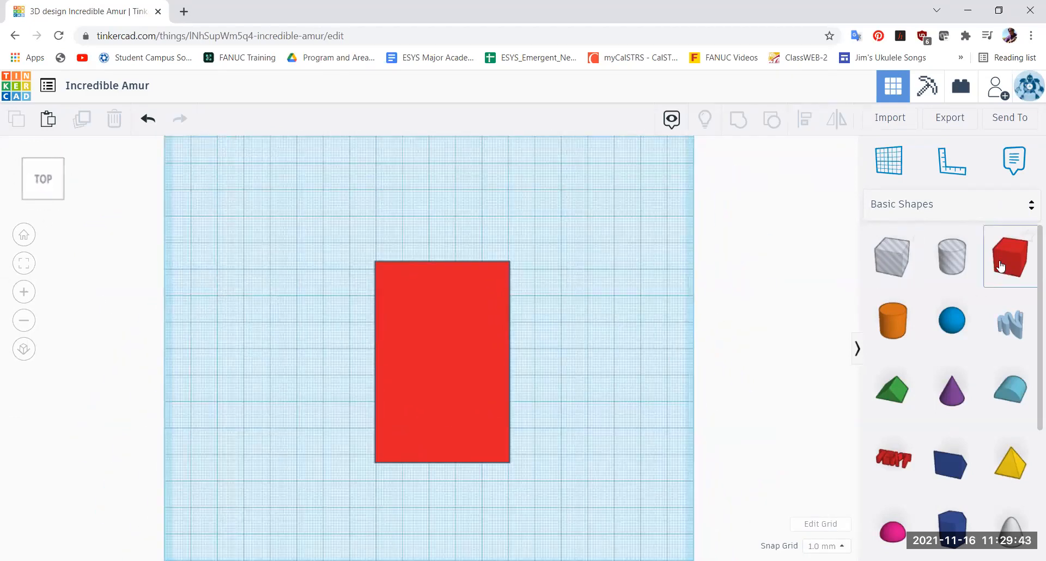
Add a second box behind and to the right of the red one and colour it light blue
{"action": "left_click_drag", "start_coordinate": [1010, 264], "coordinate": [553, 234]}
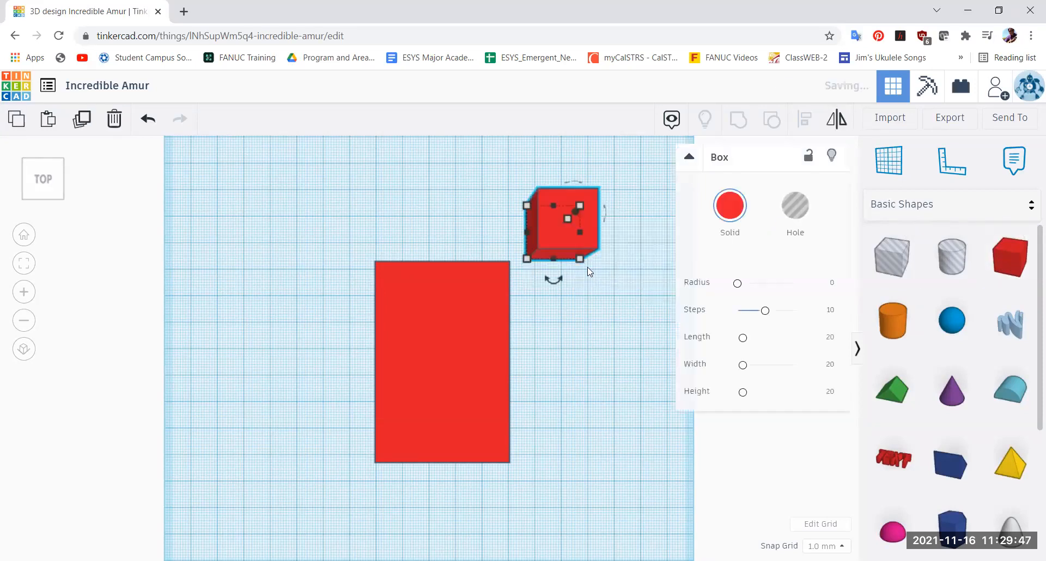
{"action": "left_click", "coordinate": [730, 213]}
{"action": "left_click", "coordinate": [815, 337]}
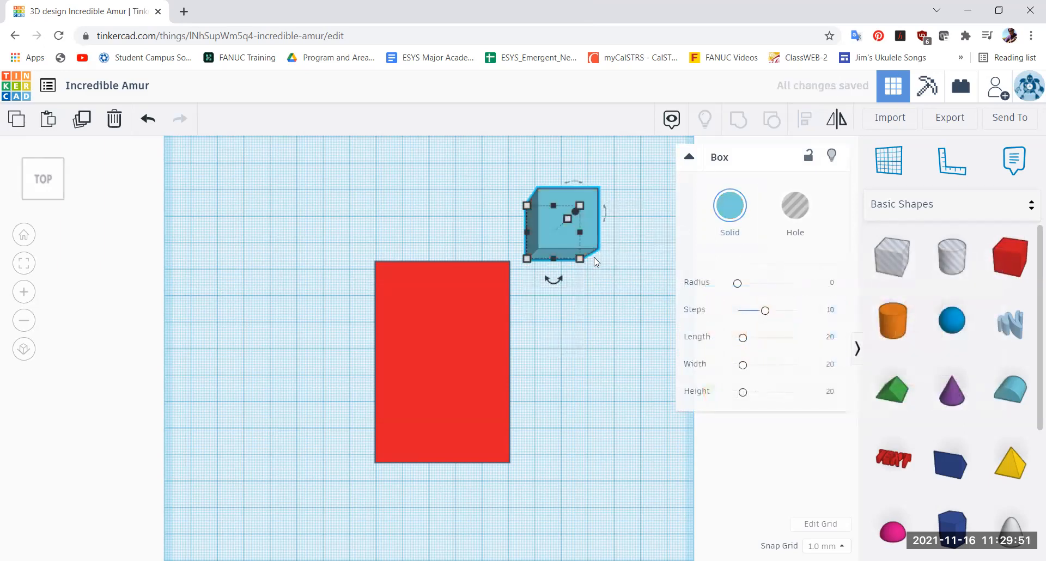
Stretch the light blue box's base to about 41 by 74 mm and raise its height well above the red box
{"action": "left_click_drag", "start_coordinate": [580, 260], "coordinate": [635, 403]}
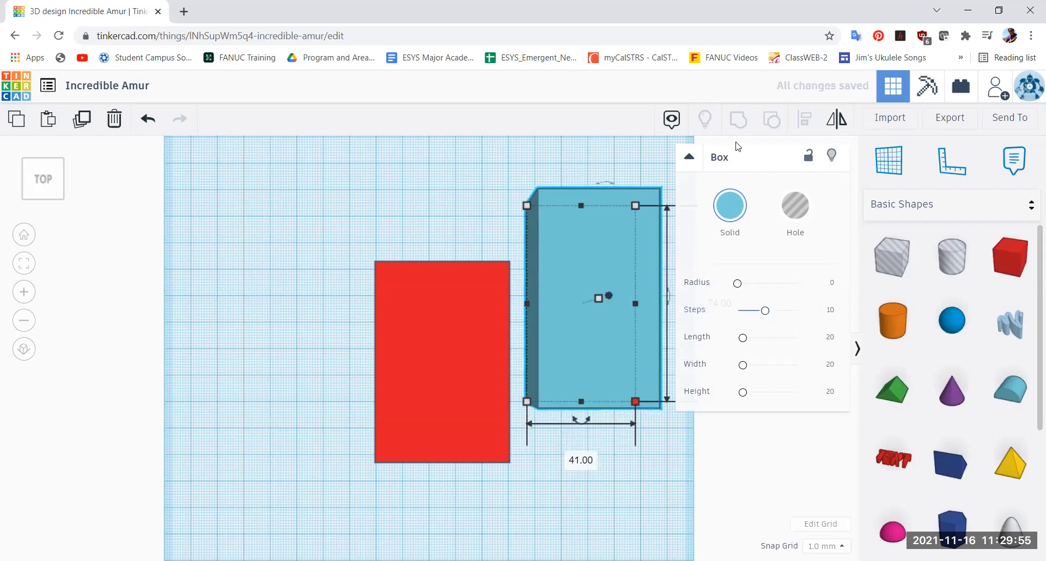
{"action": "left_click", "coordinate": [427, 186]}
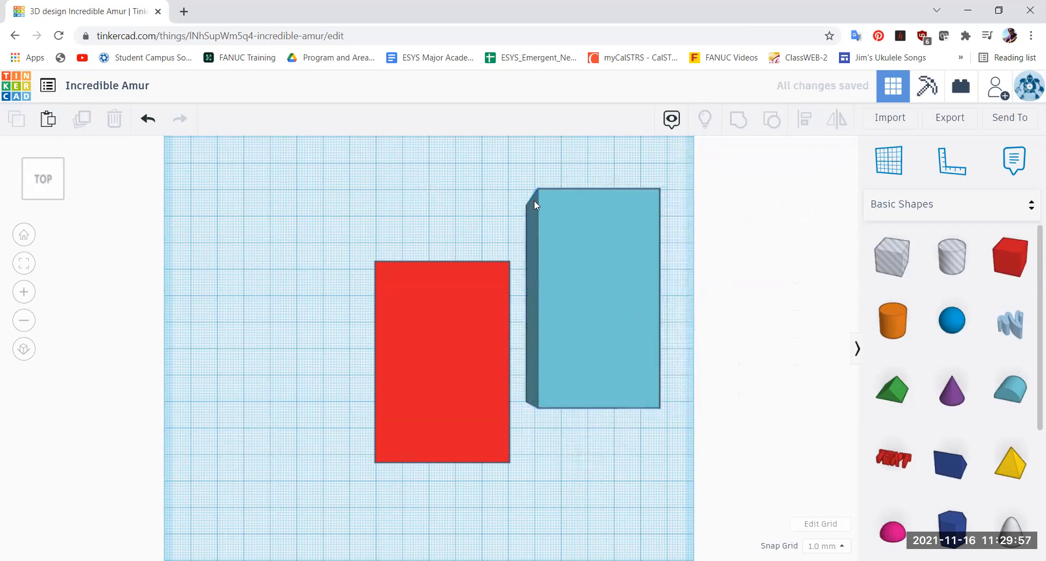
{"action": "left_click", "coordinate": [604, 241]}
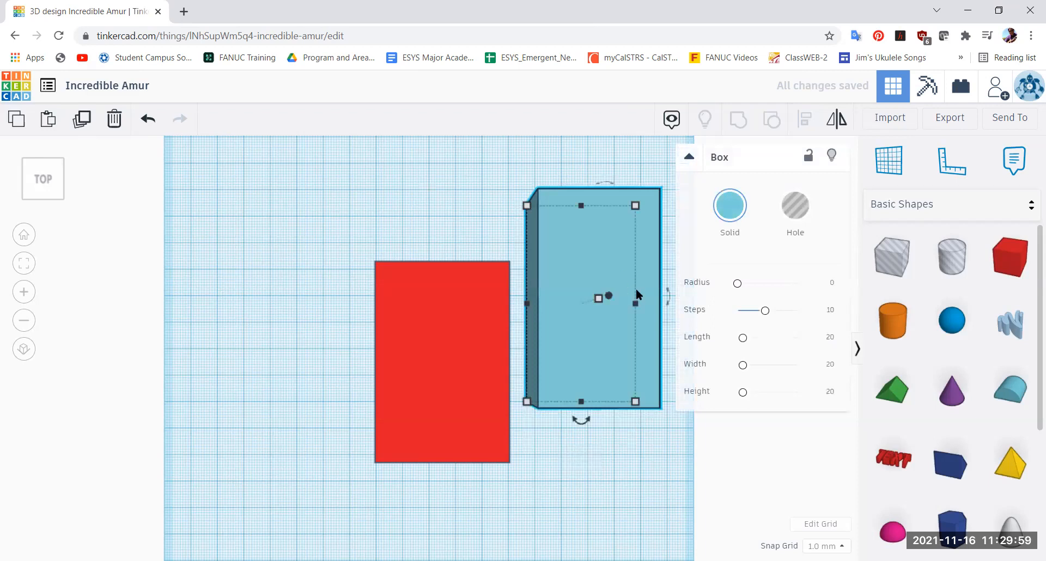
{"action": "left_click_drag", "start_coordinate": [597, 297], "coordinate": [633, 276]}
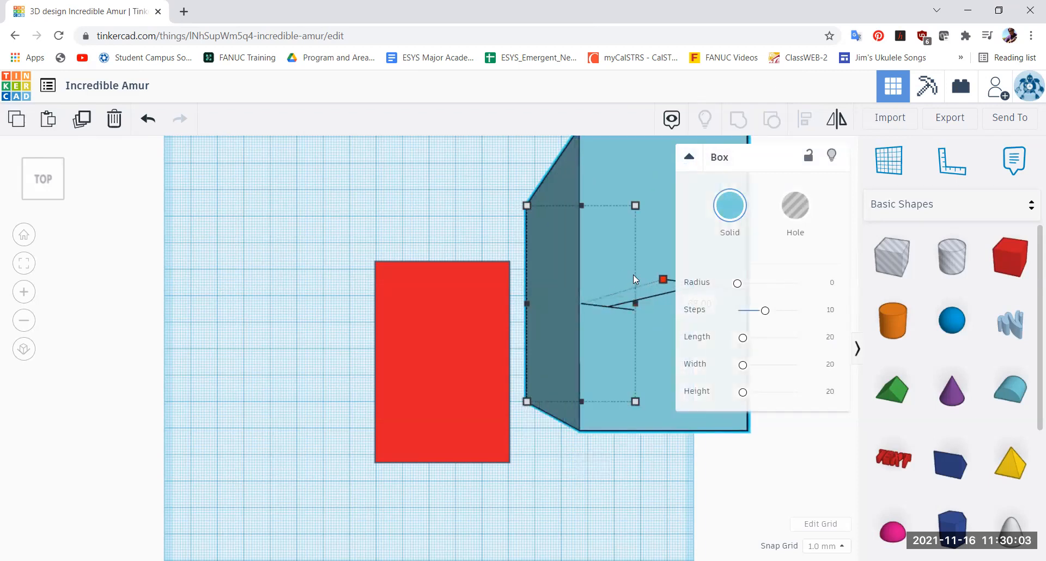
{"action": "left_click_drag", "start_coordinate": [633, 275], "coordinate": [633, 275]}
Rotate the light blue box counterclockwise and place it diagonally over the red box's rear right part
{"action": "left_click_drag", "start_coordinate": [616, 162], "coordinate": [203, 222]}
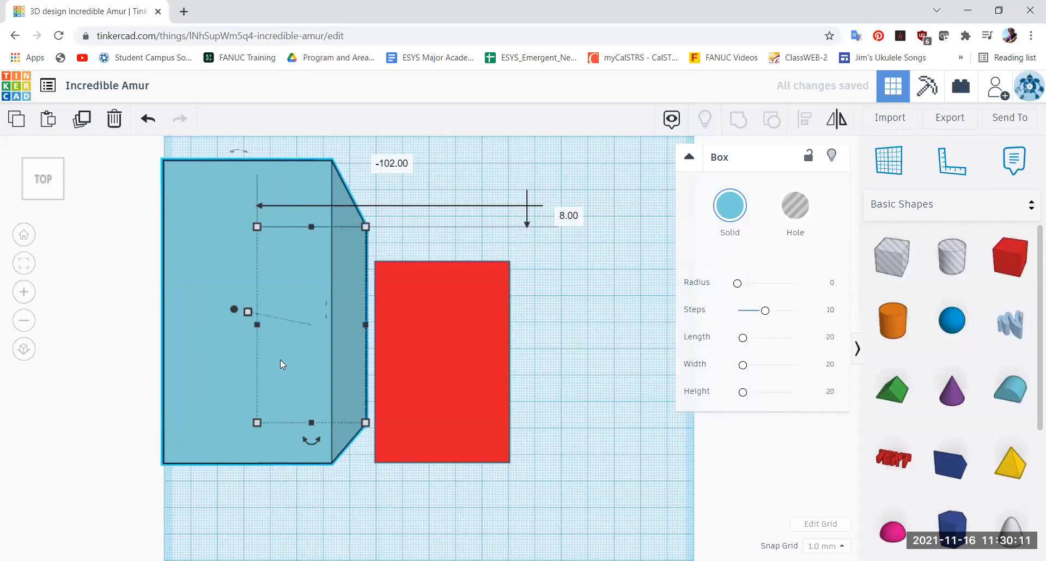
{"action": "left_click_drag", "start_coordinate": [263, 340], "coordinate": [314, 320]}
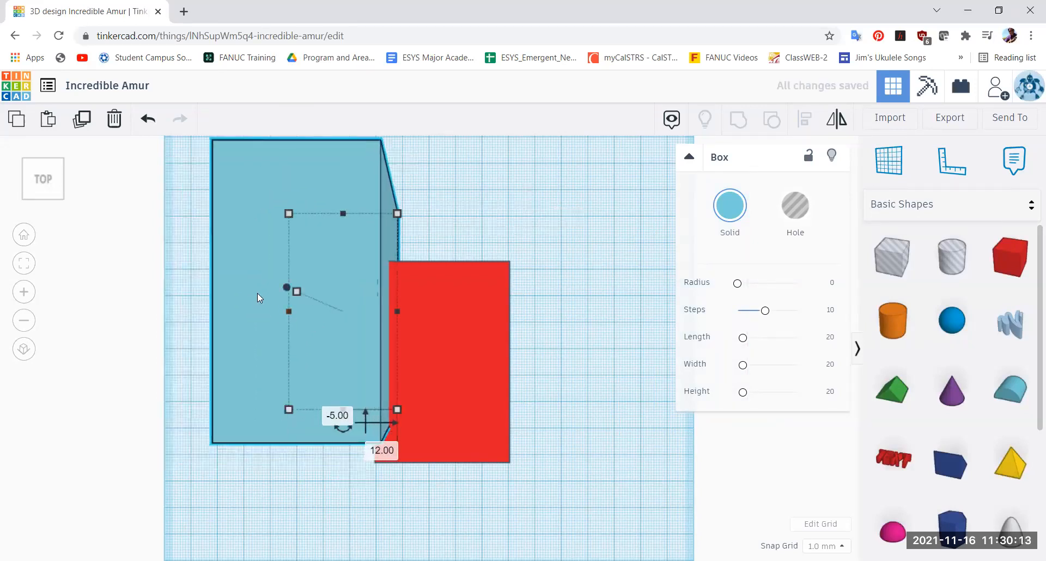
{"action": "left_click", "coordinate": [337, 417]}
{"action": "left_click_drag", "start_coordinate": [343, 436], "coordinate": [376, 423]}
{"action": "left_click_drag", "start_coordinate": [351, 360], "coordinate": [485, 274]}
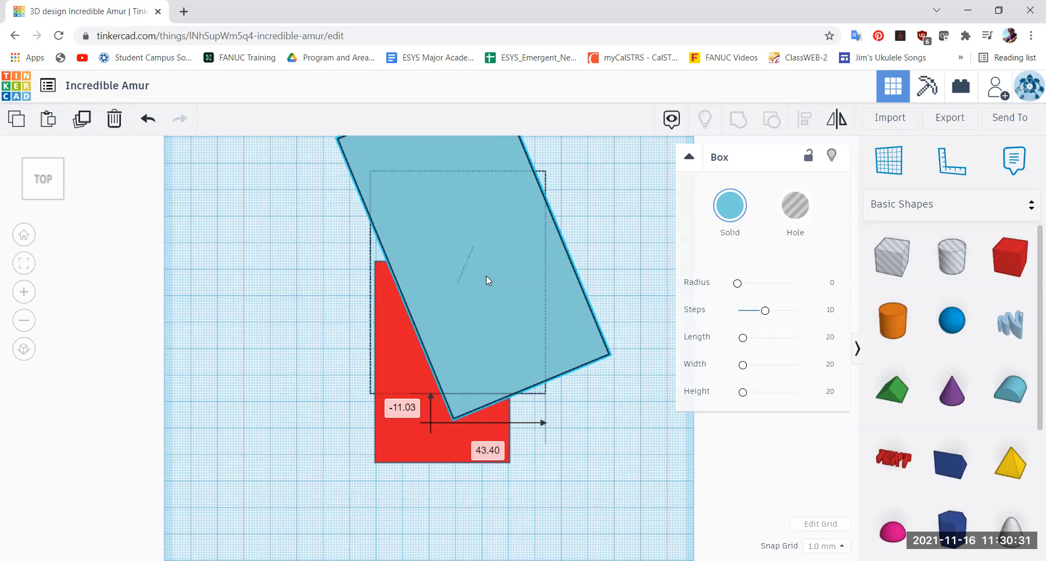
{"action": "left_click_drag", "start_coordinate": [486, 276], "coordinate": [486, 275]}
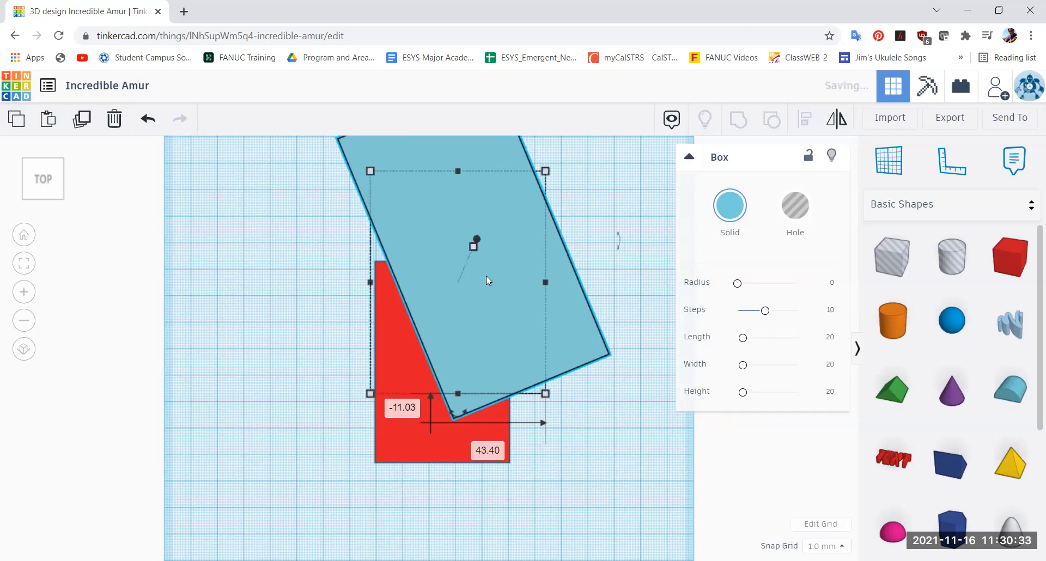
Turn the light blue box into a hole and group it with the red box to cut an angled notch
{"action": "left_click", "coordinate": [784, 218]}
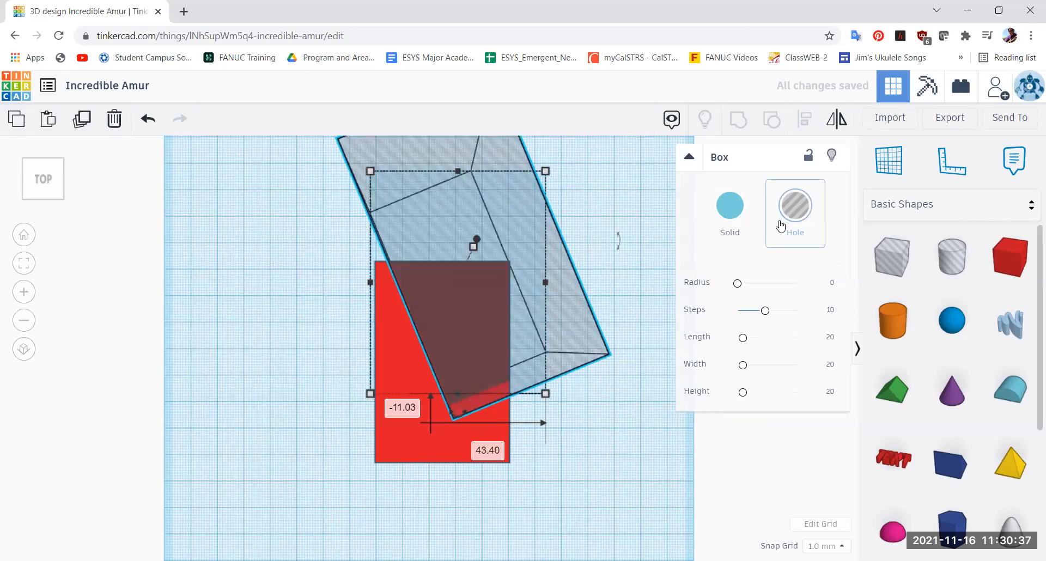
{"action": "left_click_drag", "start_coordinate": [234, 145], "coordinate": [648, 504]}
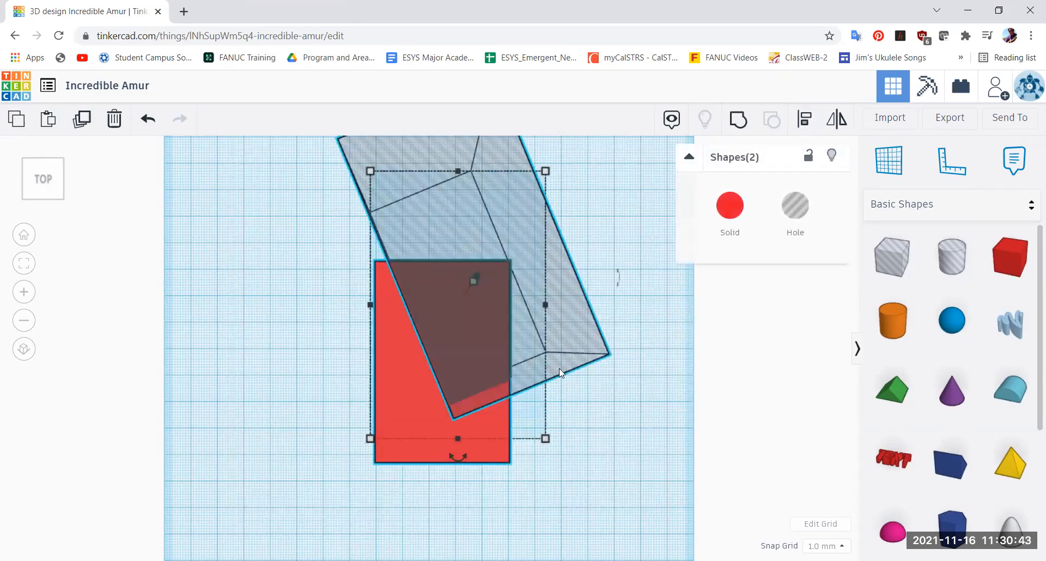
{"action": "left_click", "coordinate": [572, 329], "text": "shift"}
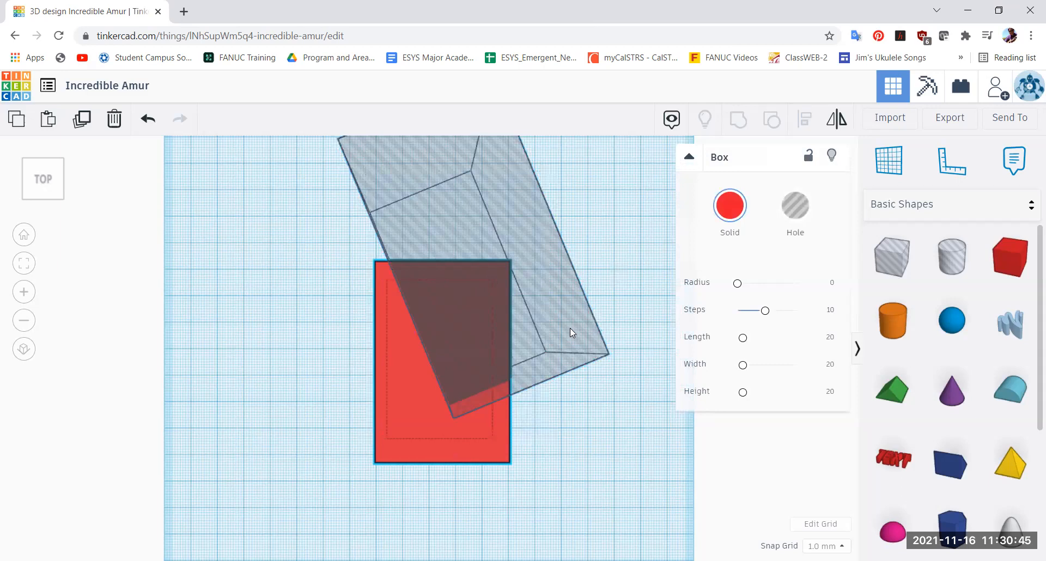
{"action": "left_click", "coordinate": [531, 376]}
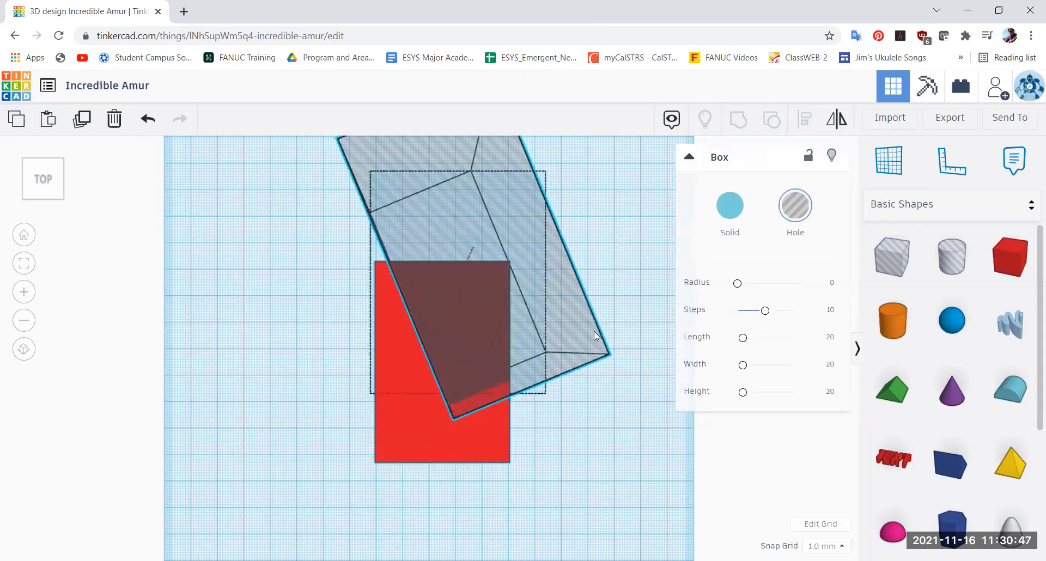
{"action": "left_click", "coordinate": [466, 443], "text": "shift"}
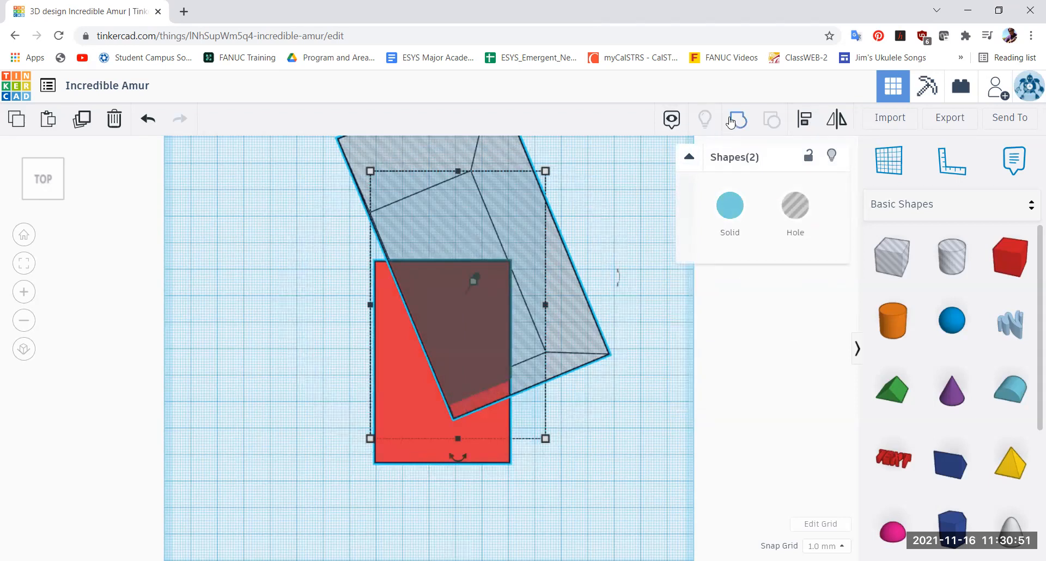
{"action": "left_click", "coordinate": [732, 121]}
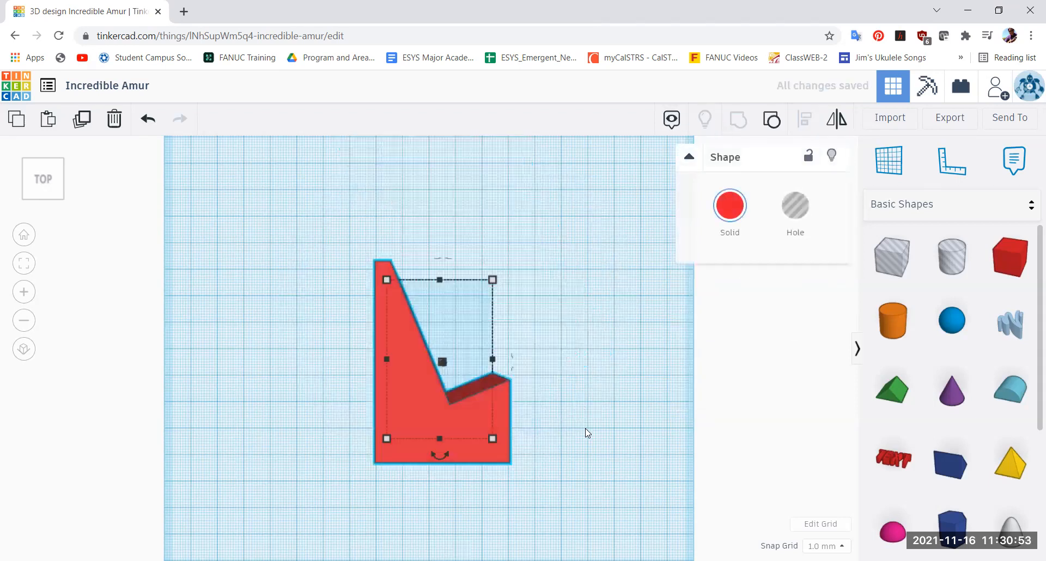
{"action": "left_click", "coordinate": [587, 429]}
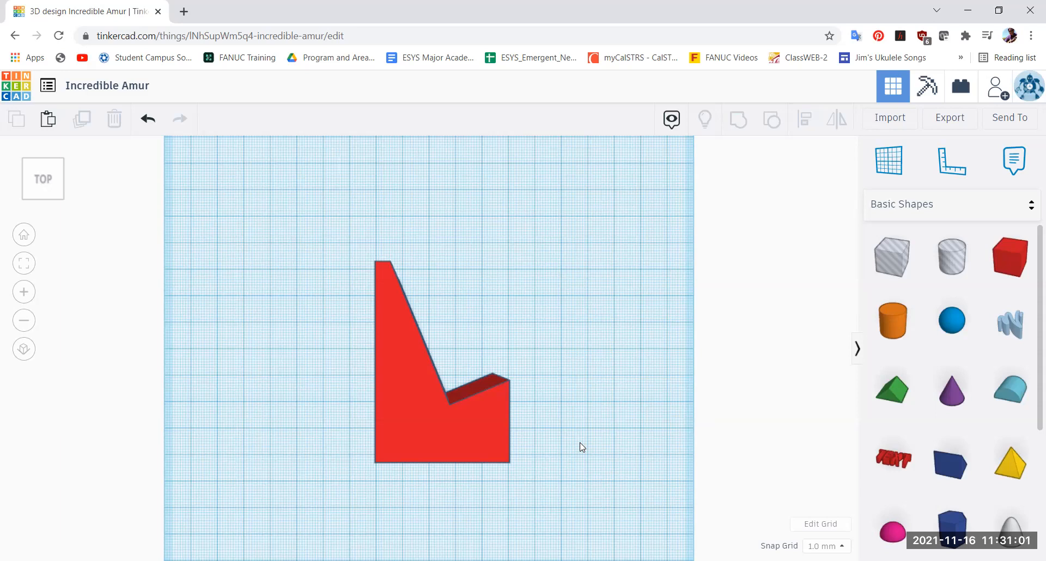
Shift the notched shape 5 mm left on the workplane and view it from the right side
{"action": "left_click", "coordinate": [480, 442]}
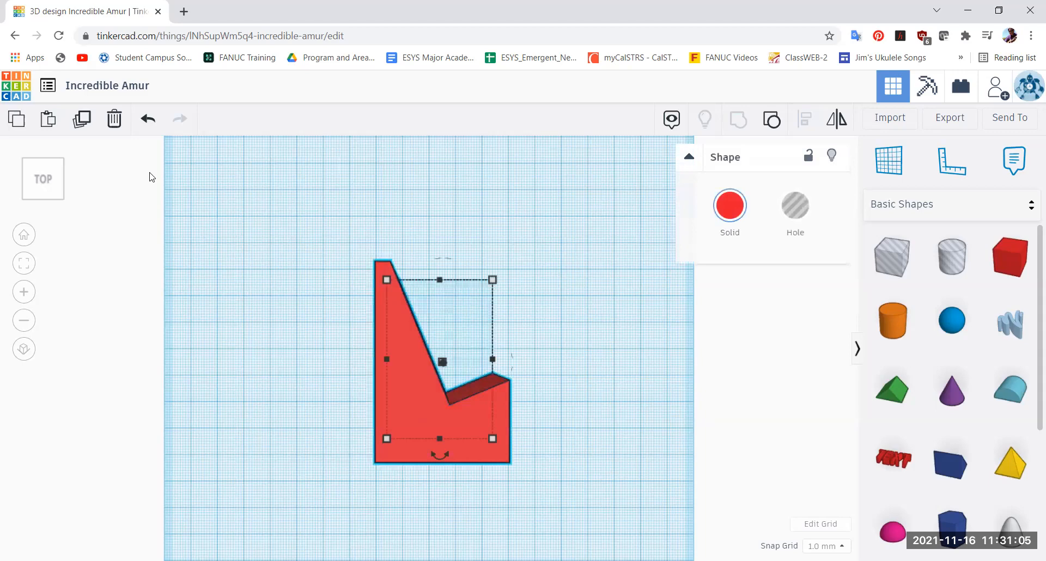
{"action": "mouse_move", "coordinate": [64, 174]}
{"action": "left_mouse_down"}
{"action": "mouse_move", "coordinate": [26, 172]}
{"action": "mouse_move", "coordinate": [50, 181]}
{"action": "left_mouse_up"}
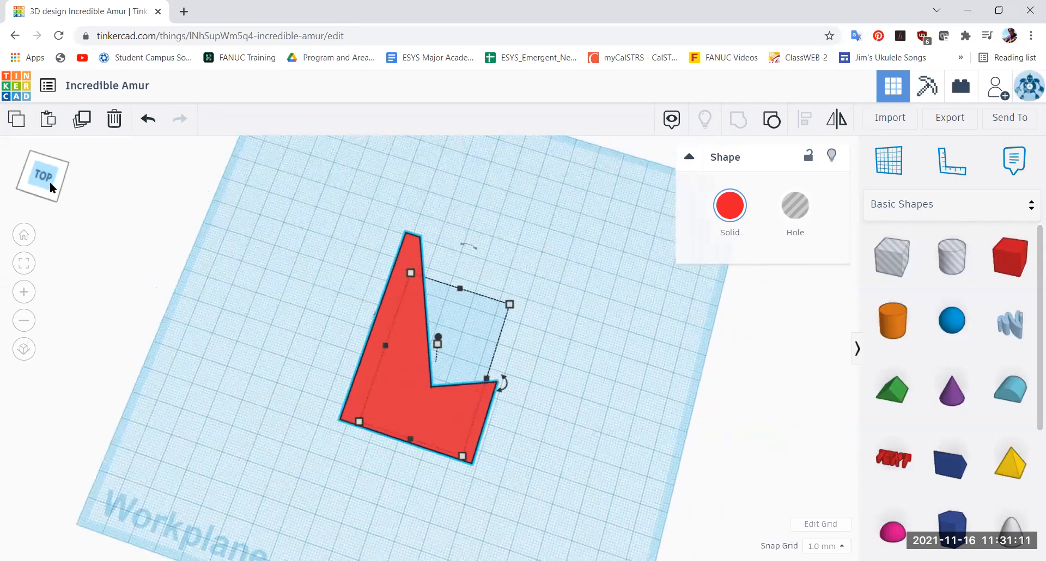
{"action": "left_click", "coordinate": [537, 268]}
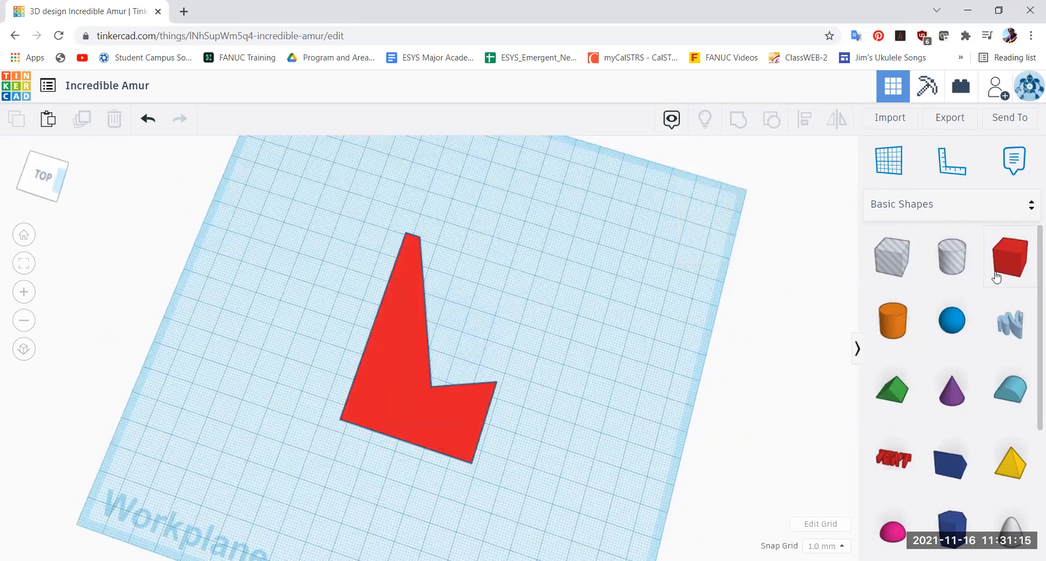
{"action": "mouse_move", "coordinate": [442, 428]}
{"action": "left_mouse_down"}
{"action": "mouse_move", "coordinate": [431, 420]}
{"action": "mouse_move", "coordinate": [440, 421]}
{"action": "left_mouse_up"}
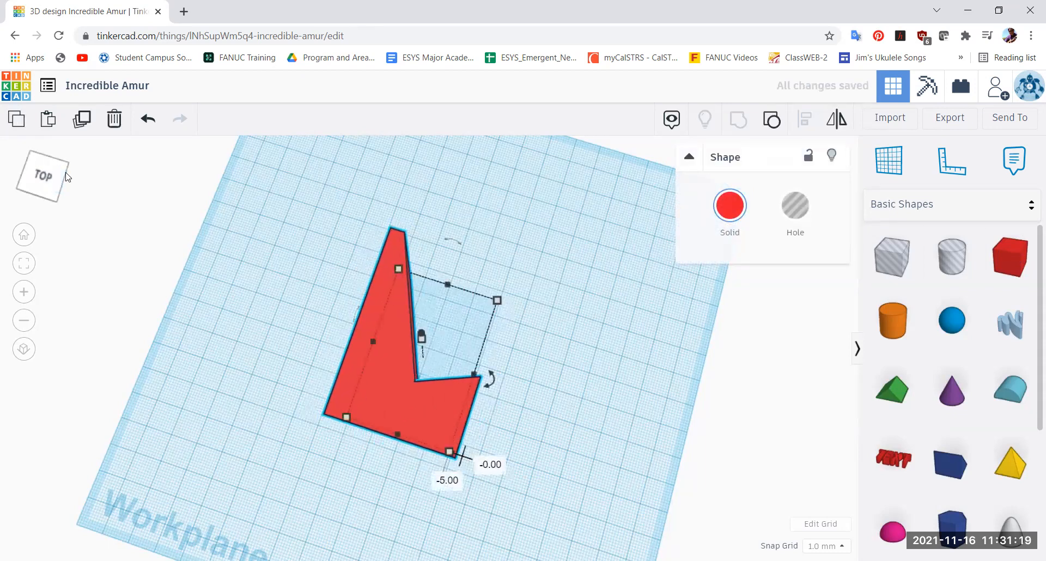
{"action": "left_click", "coordinate": [32, 185]}
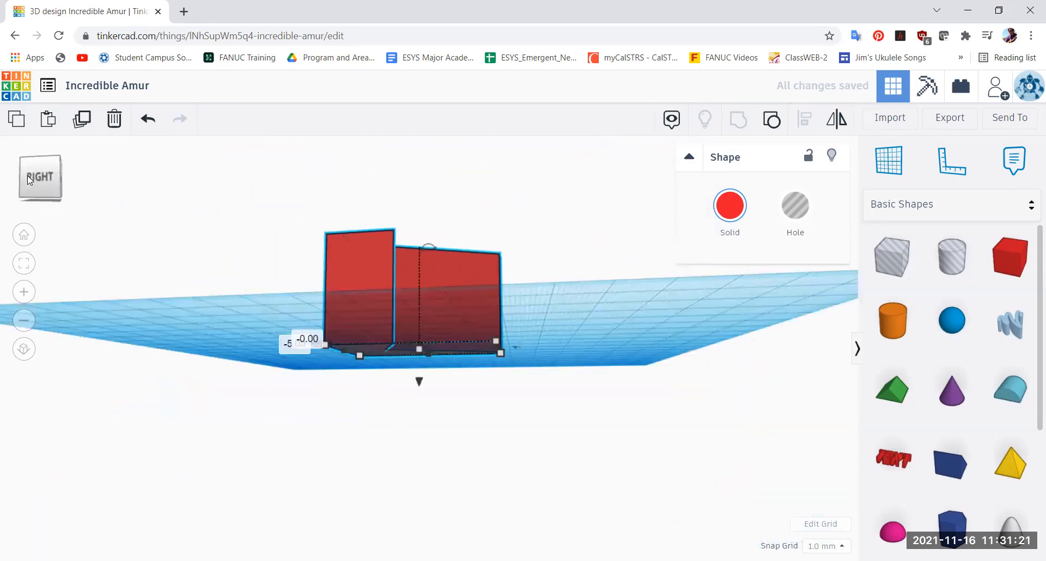
{"action": "left_click_drag", "start_coordinate": [27, 177], "coordinate": [37, 182]}
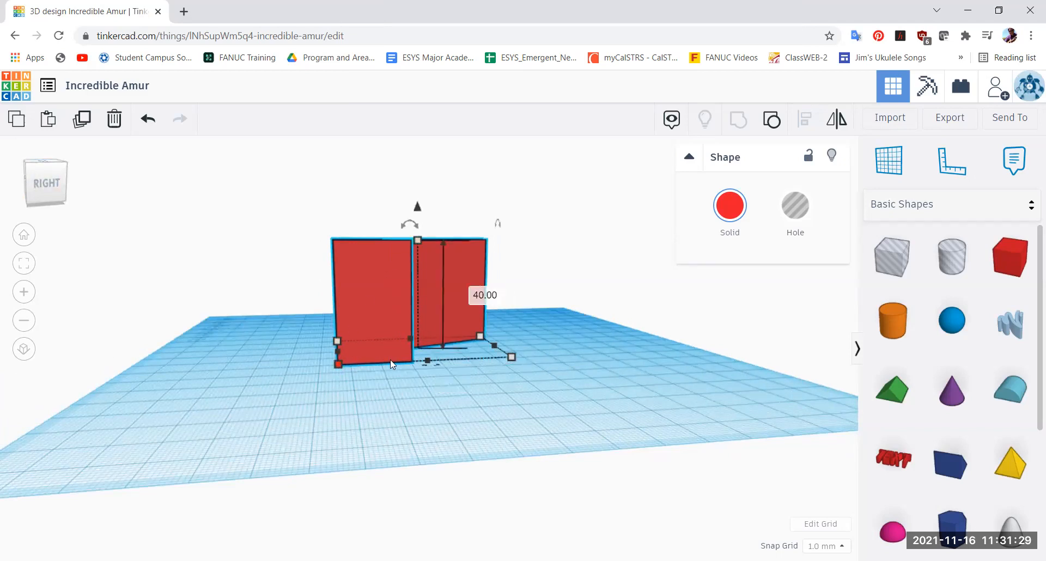
Place a new red box on the workplane beside the notched shape and set its height to 40 mm
{"action": "left_click", "coordinate": [590, 335]}
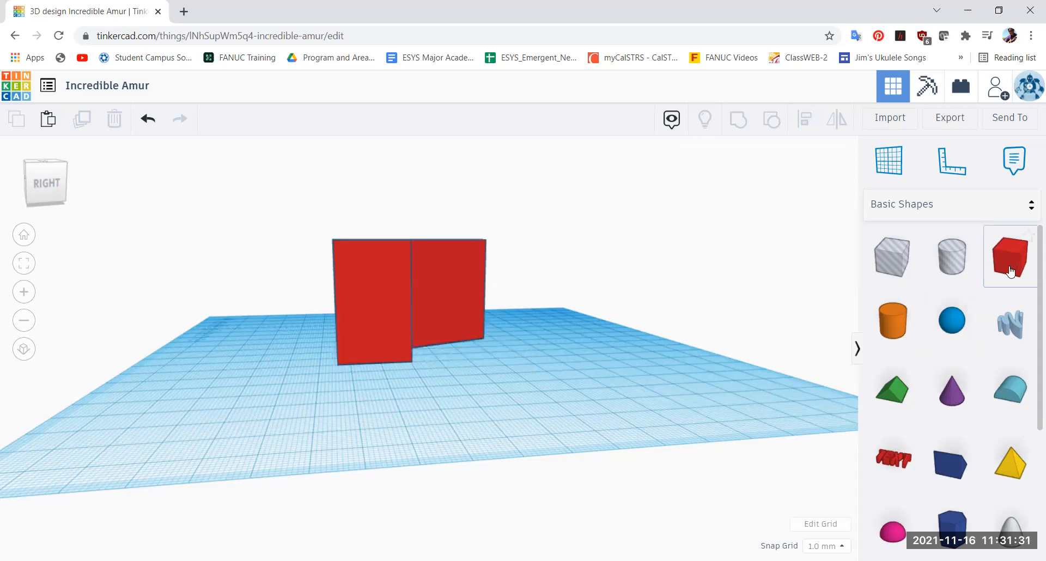
{"action": "left_click_drag", "start_coordinate": [1004, 262], "coordinate": [591, 387]}
{"action": "left_click_drag", "start_coordinate": [596, 318], "coordinate": [590, 202]}
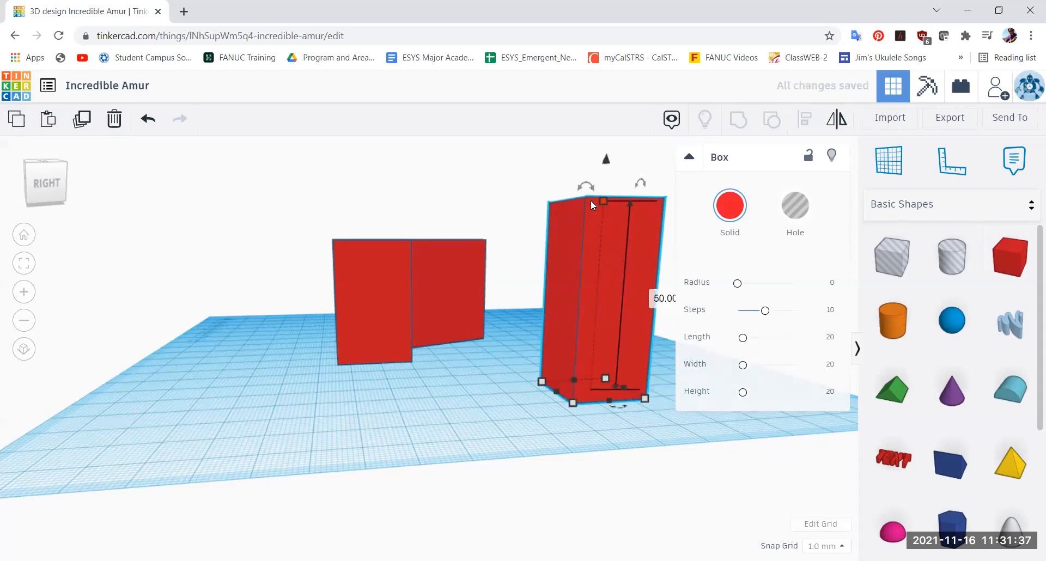
{"action": "left_click", "coordinate": [663, 297]}
{"action": "type", "text": "40"}
{"action": "key", "text": "Return"}
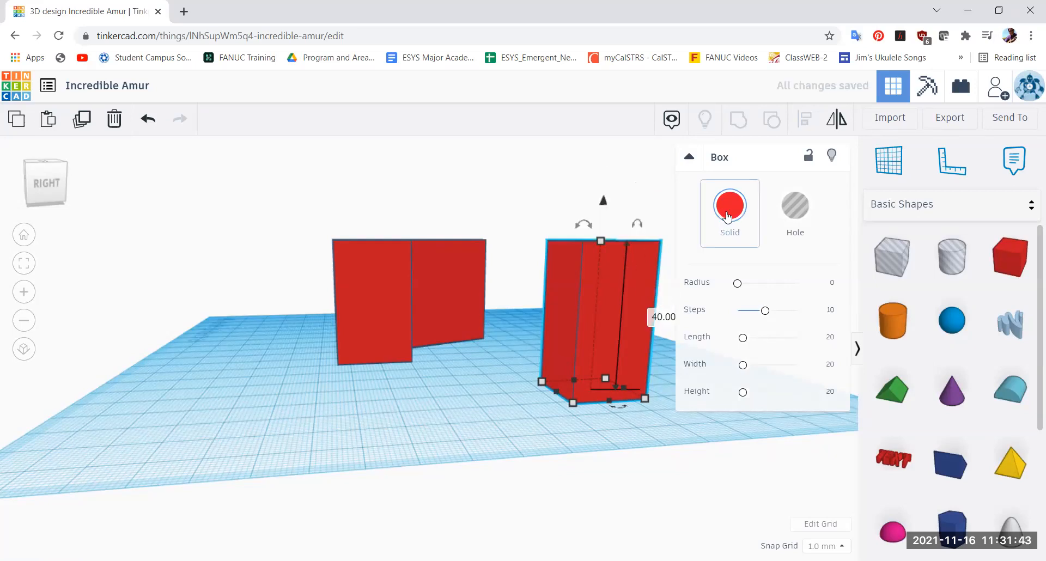
Color the new box light orange and shrink its base to 13 by 5 mm
{"action": "left_click", "coordinate": [727, 217]}
{"action": "left_click", "coordinate": [744, 306]}
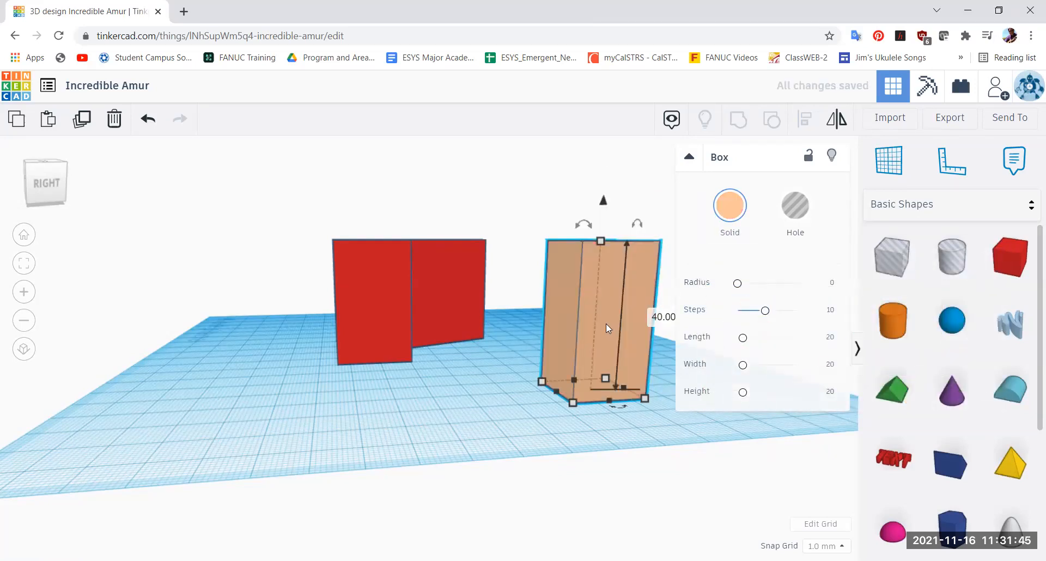
{"action": "left_click_drag", "start_coordinate": [573, 406], "coordinate": [547, 394]}
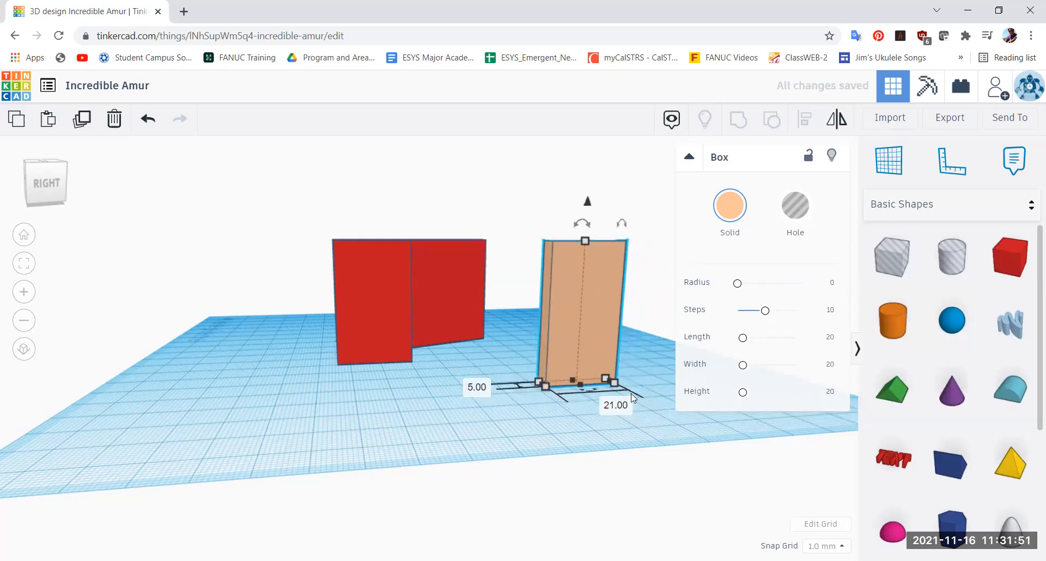
{"action": "left_click_drag", "start_coordinate": [615, 384], "coordinate": [588, 386]}
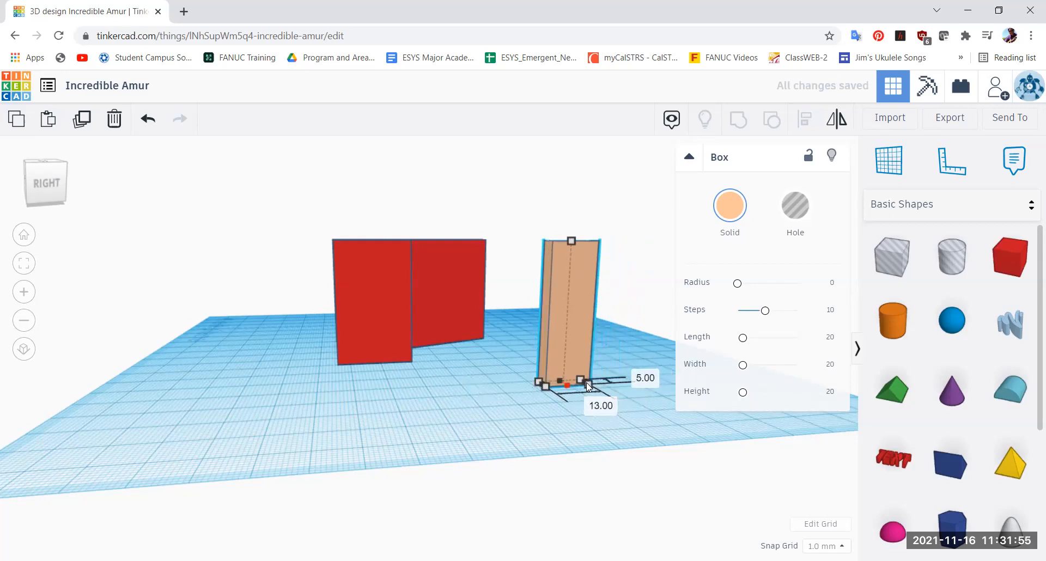
{"action": "left_click_drag", "start_coordinate": [586, 382], "coordinate": [586, 382]}
Move the light orange box to the outer corner of the notched block's short arm, partly overhanging the notch
{"action": "left_click", "coordinate": [48, 181]}
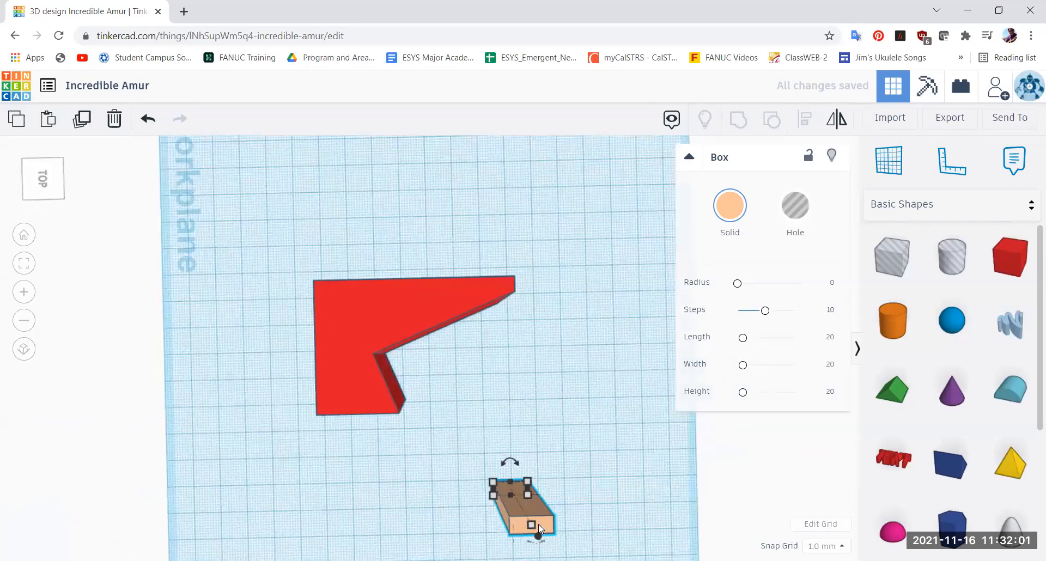
{"action": "left_click_drag", "start_coordinate": [541, 521], "coordinate": [402, 418]}
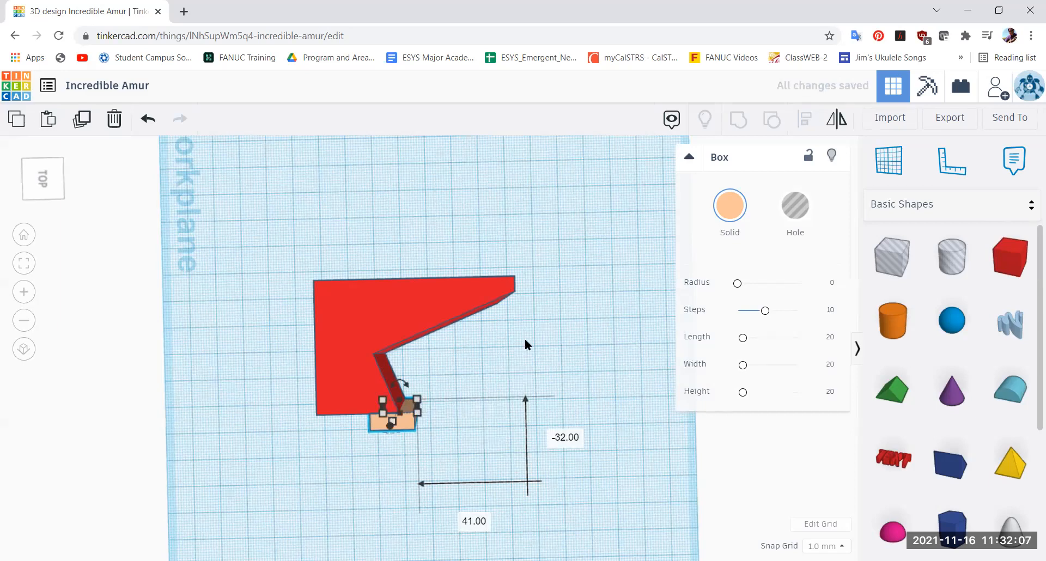
{"action": "scroll", "coordinate": [528, 340], "scroll_direction": "down", "scroll_amount": 2}
{"action": "scroll", "coordinate": [531, 342], "scroll_direction": "up", "scroll_amount": 2}
{"action": "mouse_move", "coordinate": [38, 188]}
{"action": "left_mouse_down"}
{"action": "mouse_move", "coordinate": [64, 188]}
{"action": "mouse_move", "coordinate": [51, 191]}
{"action": "left_mouse_up"}
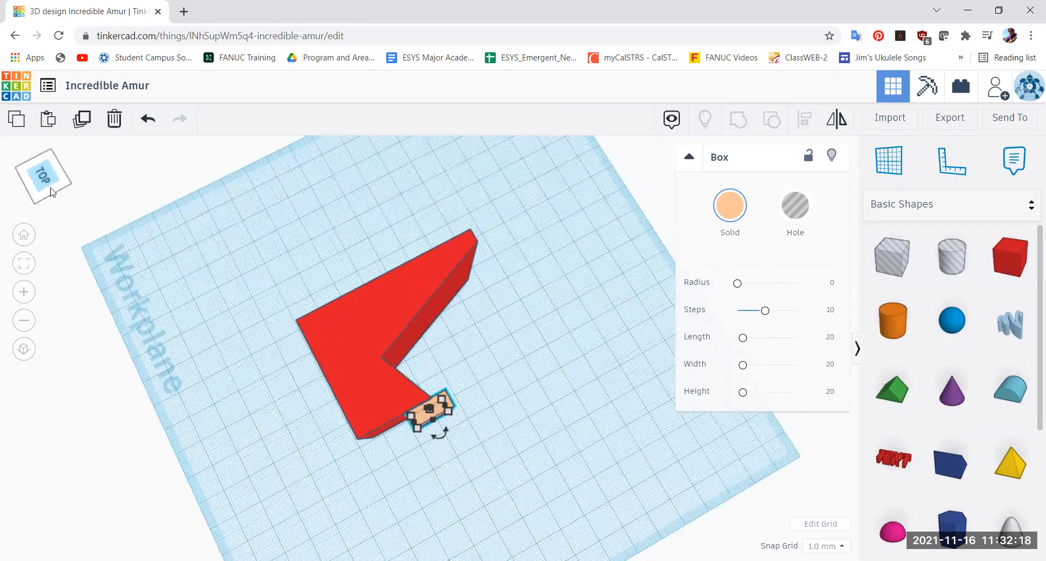
{"action": "left_click", "coordinate": [496, 355]}
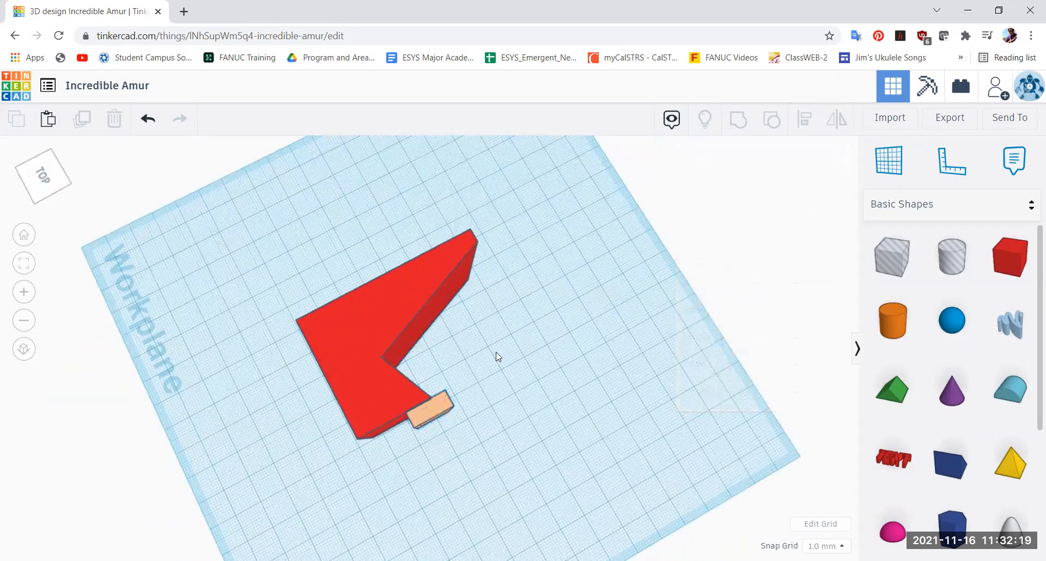
{"action": "left_click", "coordinate": [434, 412]}
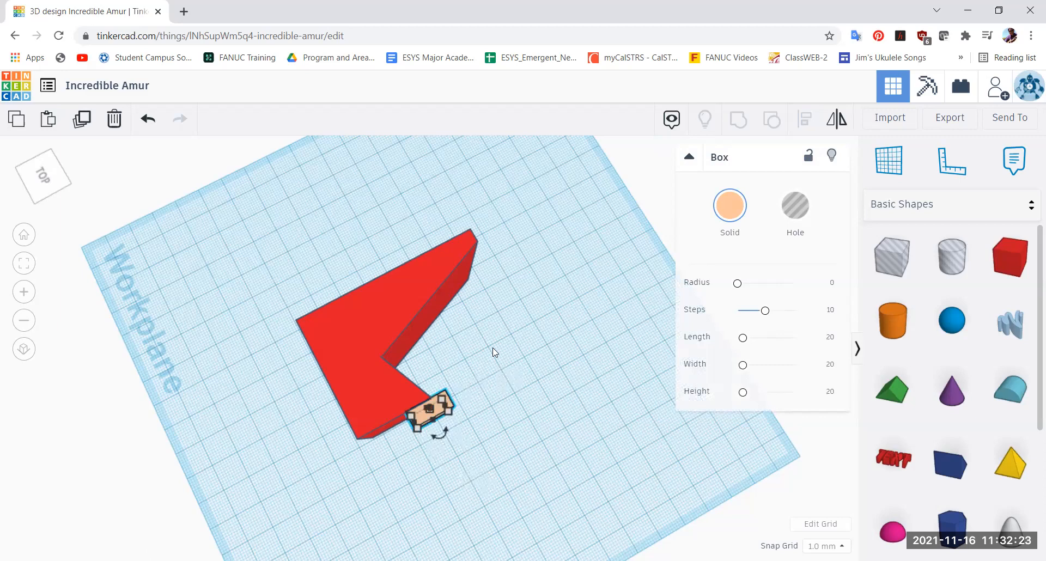
Set the light orange box's thickness to 2 mm and shift it flush against the notched block's side face
{"action": "left_click", "coordinate": [52, 169]}
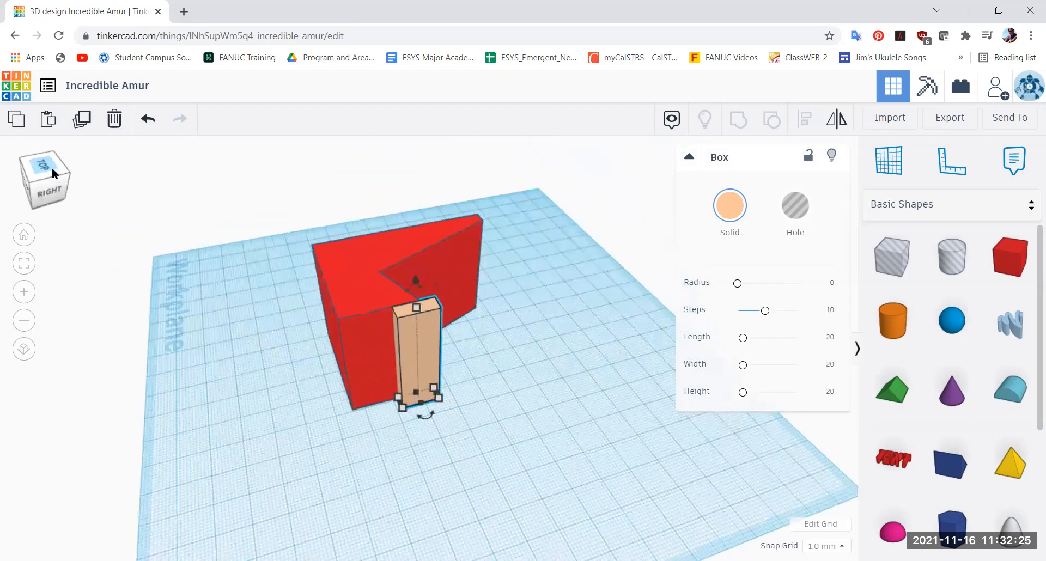
{"action": "left_click", "coordinate": [403, 407]}
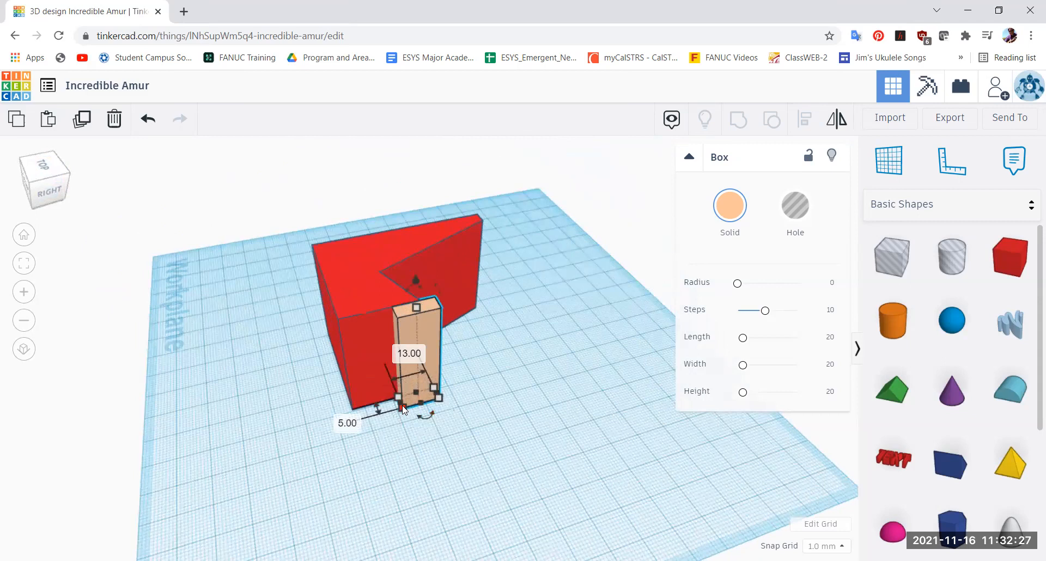
{"action": "left_click", "coordinate": [349, 422]}
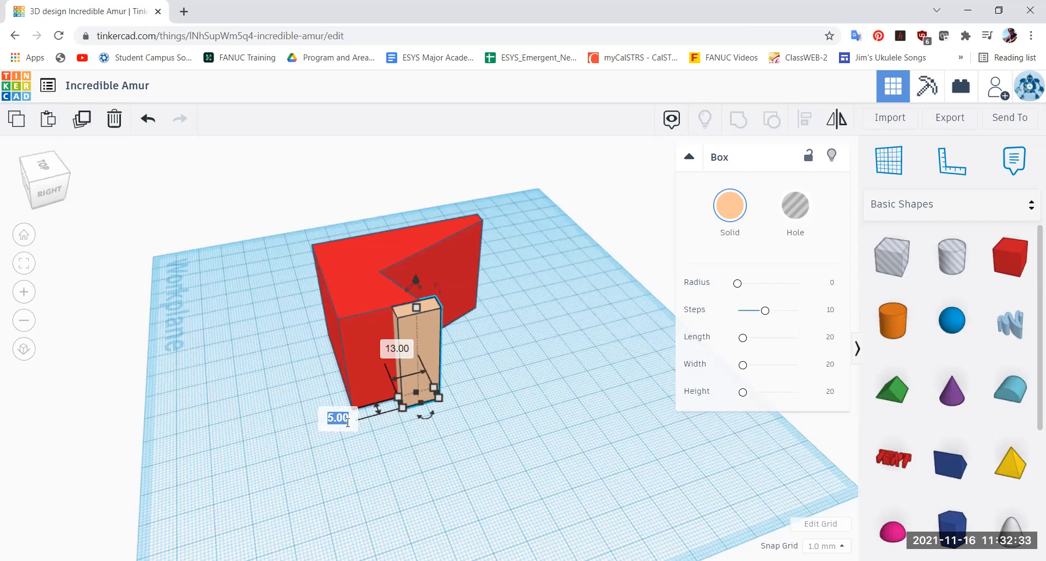
{"action": "type", "text": "2"}
{"action": "key", "text": "Return"}
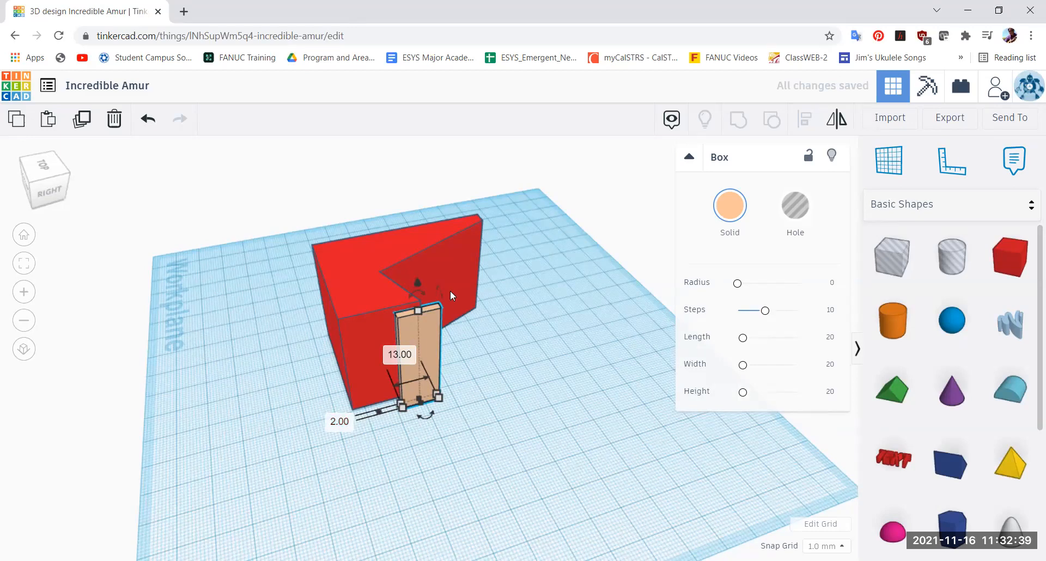
{"action": "mouse_move", "coordinate": [416, 309]}
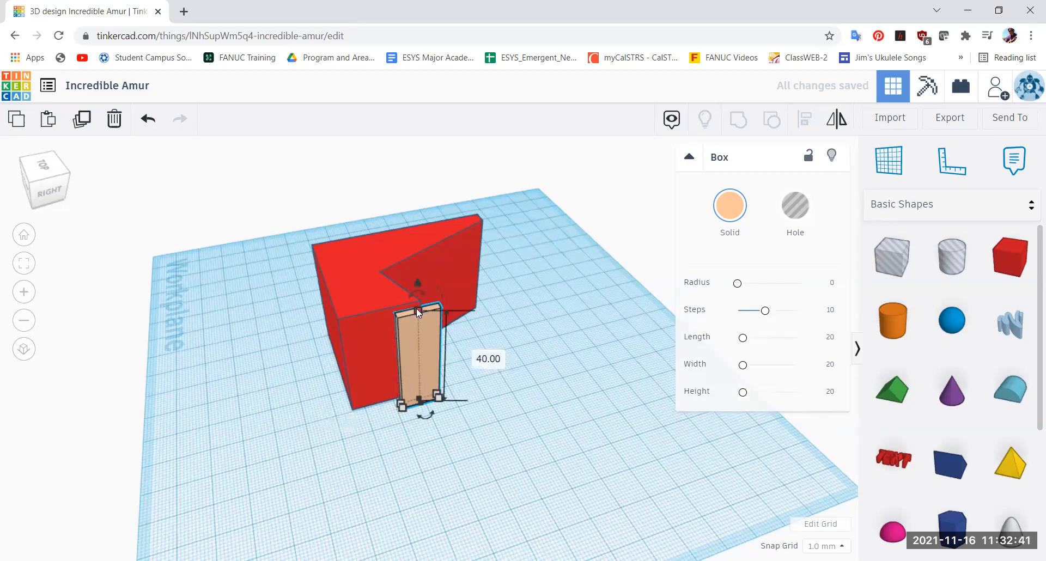
{"action": "left_click_drag", "start_coordinate": [424, 321], "coordinate": [425, 313]}
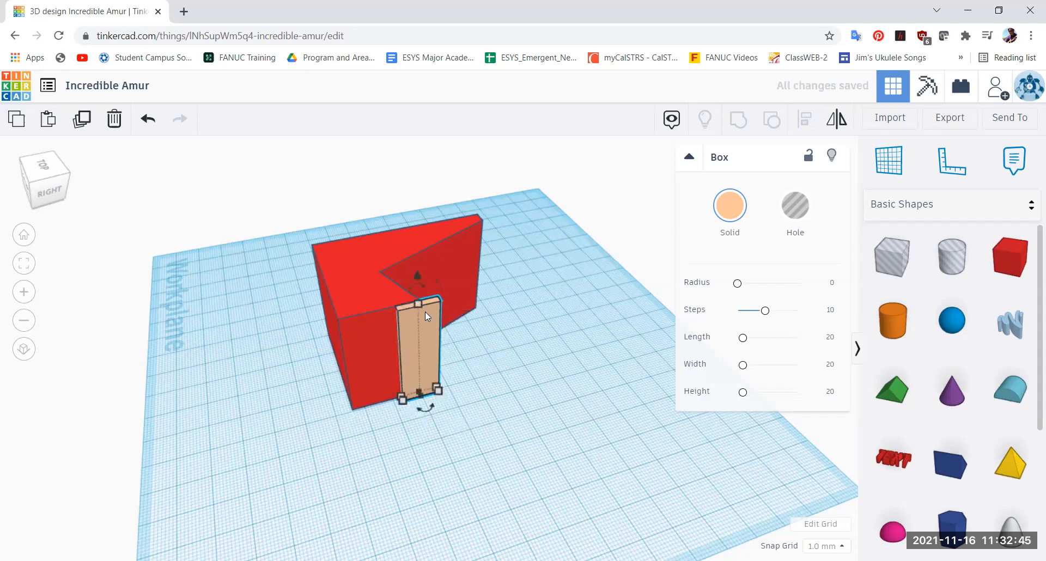
Select both the notched block and the thin light orange box and group them into one shape
{"action": "left_click", "coordinate": [473, 460]}
{"action": "mouse_move", "coordinate": [50, 193]}
{"action": "left_mouse_down"}
{"action": "mouse_move", "coordinate": [49, 173]}
{"action": "mouse_move", "coordinate": [53, 193]}
{"action": "mouse_move", "coordinate": [68, 184]}
{"action": "mouse_move", "coordinate": [56, 189]}
{"action": "mouse_move", "coordinate": [65, 198]}
{"action": "left_mouse_up"}
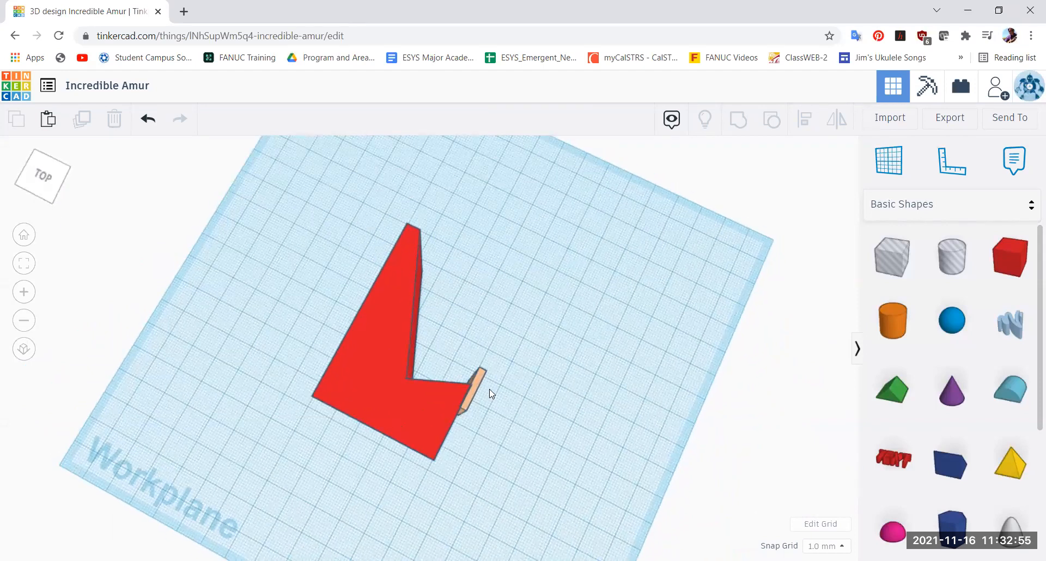
{"action": "left_click_drag", "start_coordinate": [359, 198], "coordinate": [522, 483]}
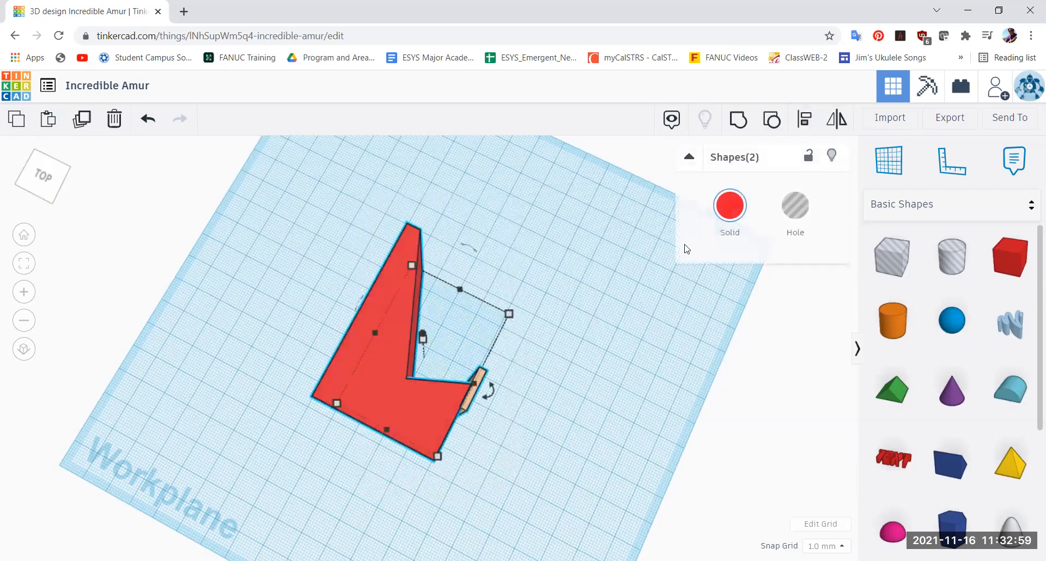
{"action": "left_click", "coordinate": [738, 119]}
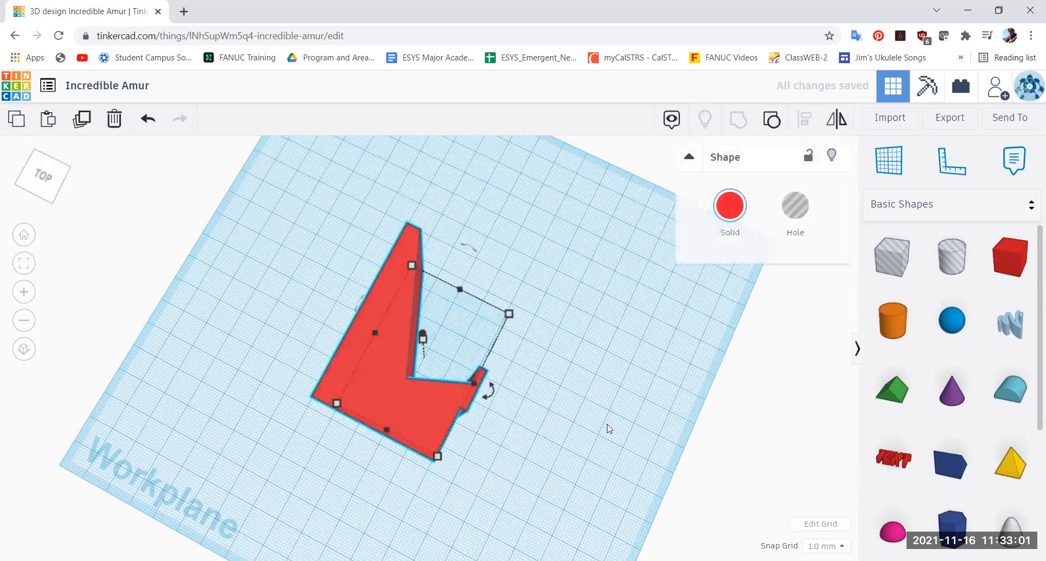
Color the grouped shape light yellow
{"action": "left_click", "coordinate": [730, 206]}
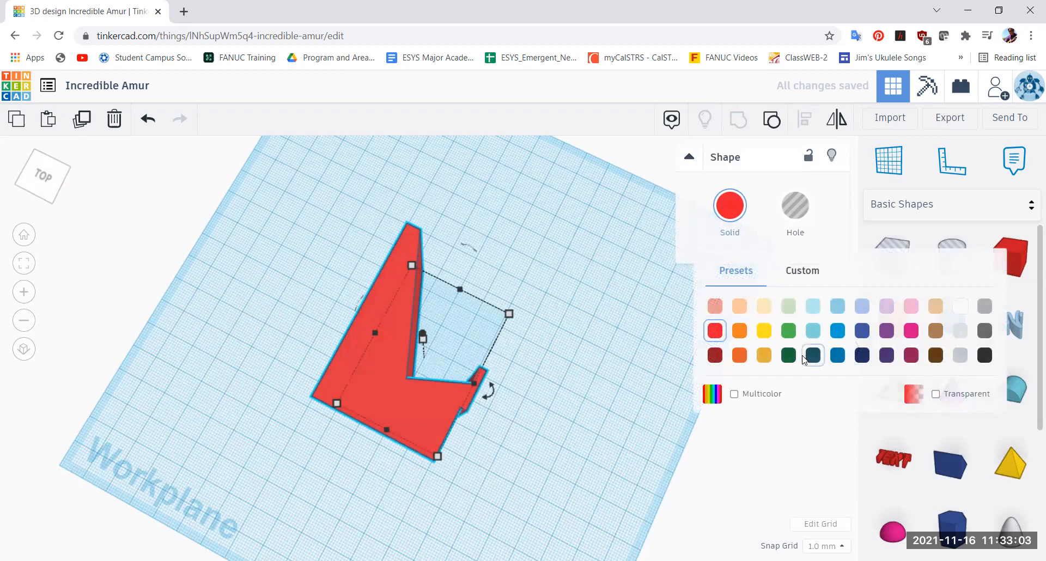
{"action": "left_click", "coordinate": [761, 313]}
{"action": "left_click", "coordinate": [565, 418]}
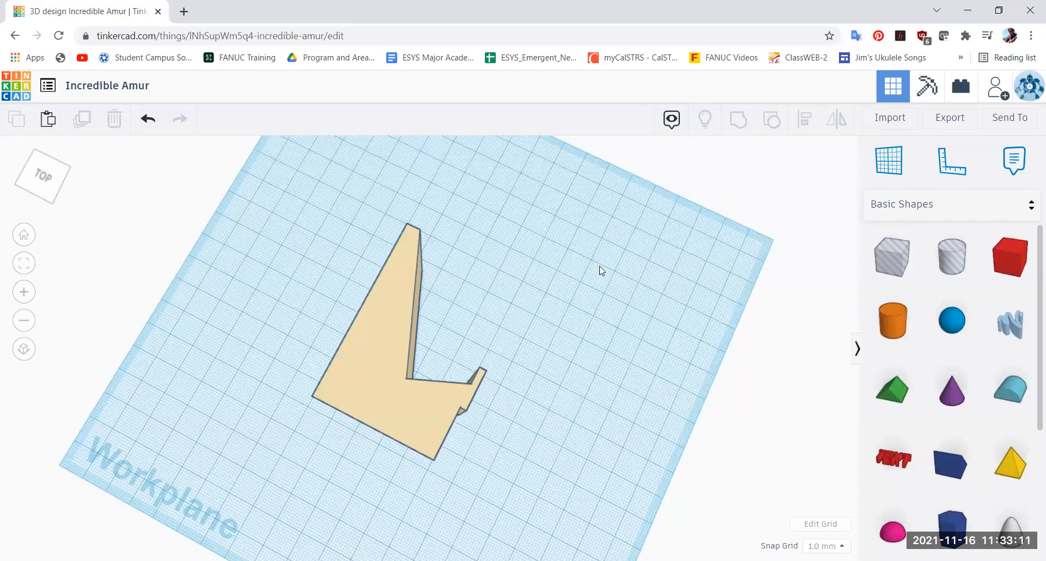
Examine the grouped shape's overall base dimensions and its form from above and from the left side
{"action": "left_click", "coordinate": [39, 185]}
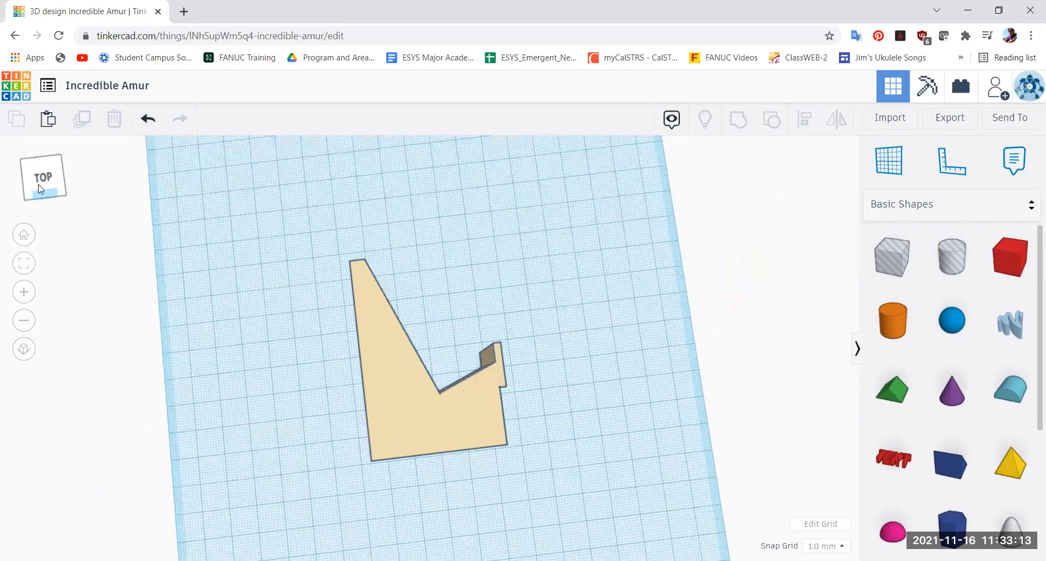
{"action": "left_click", "coordinate": [443, 414]}
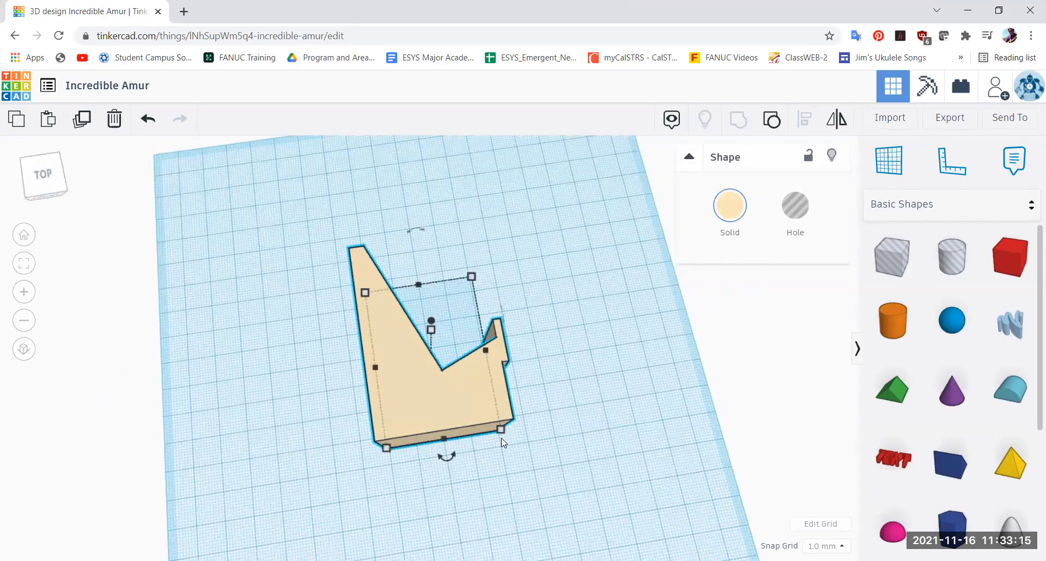
{"action": "mouse_move", "coordinate": [500, 428]}
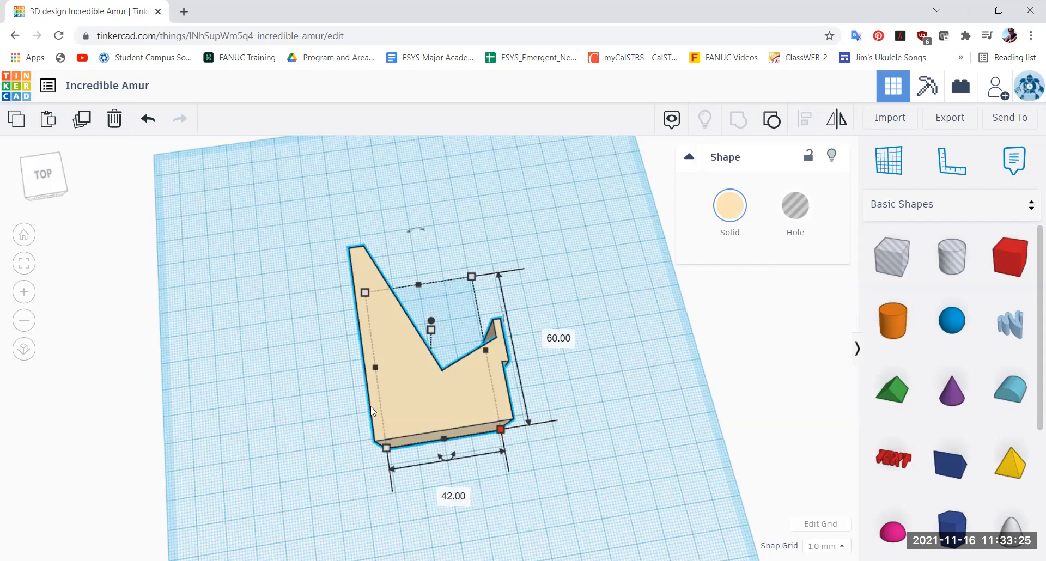
{"action": "left_click_drag", "start_coordinate": [39, 172], "coordinate": [51, 179]}
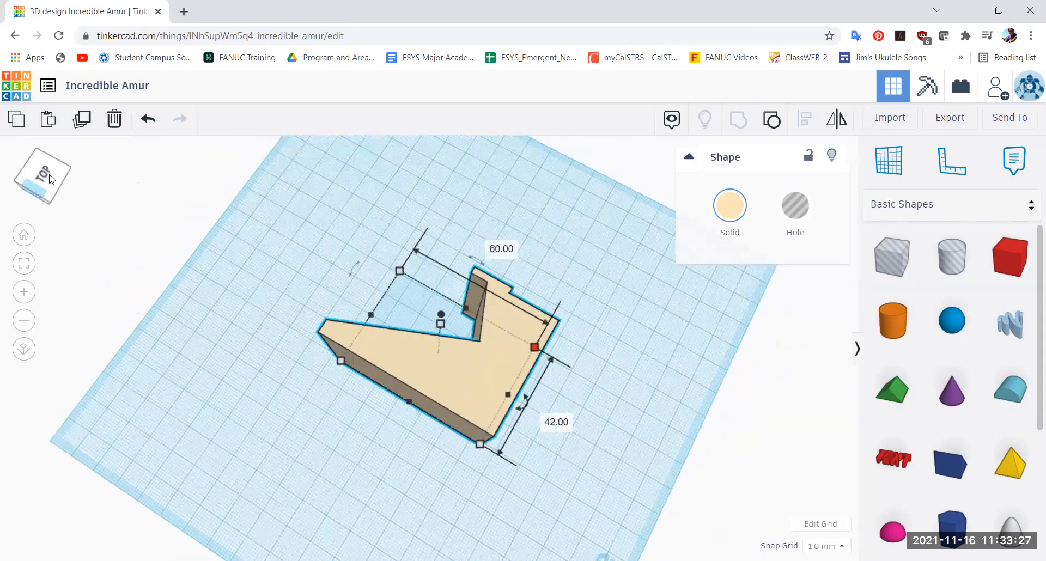
{"action": "left_click", "coordinate": [51, 179]}
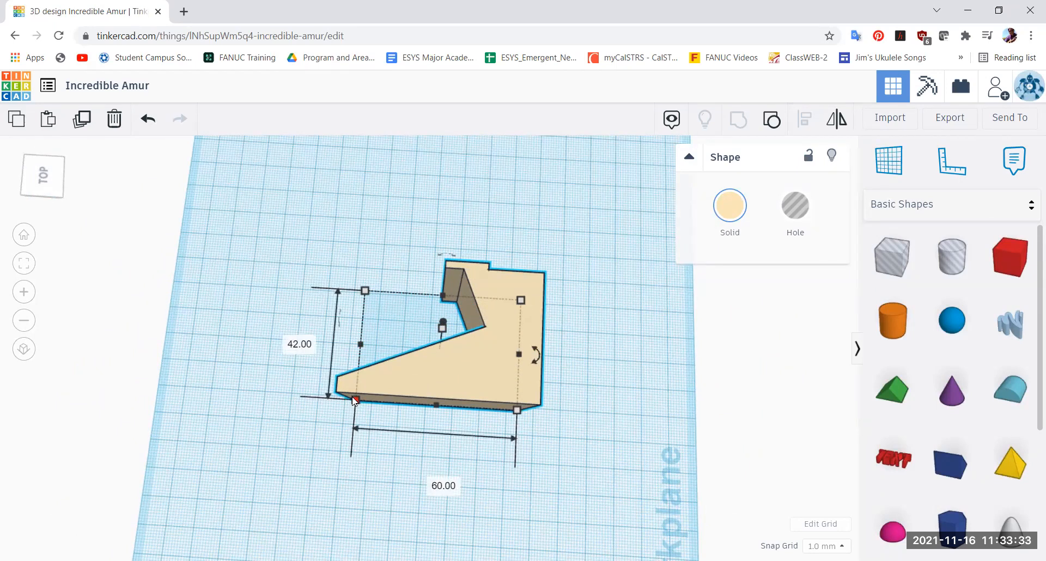
{"action": "left_click", "coordinate": [263, 238]}
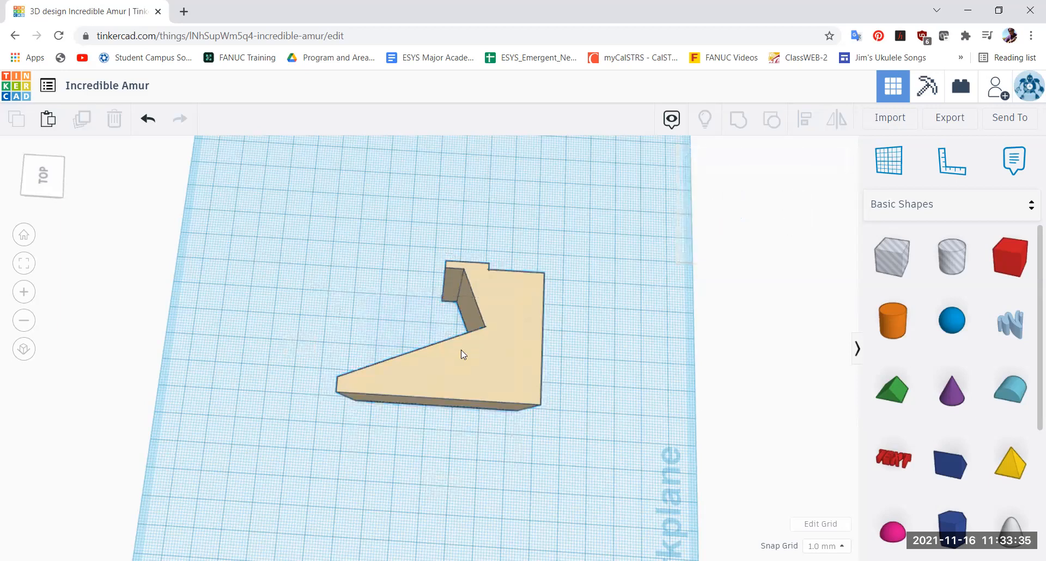
{"action": "left_click", "coordinate": [44, 178]}
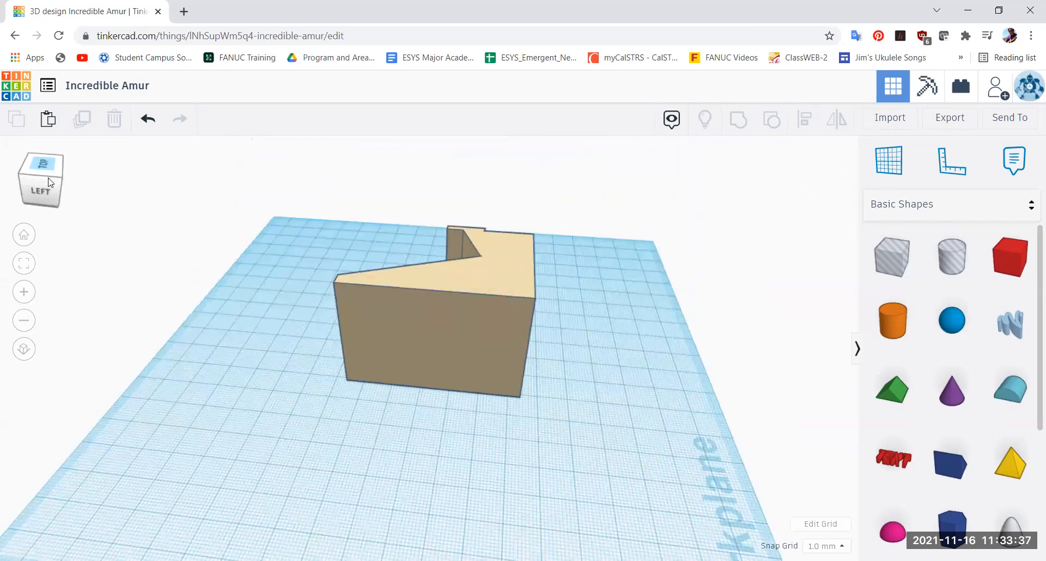
{"action": "left_click", "coordinate": [447, 280]}
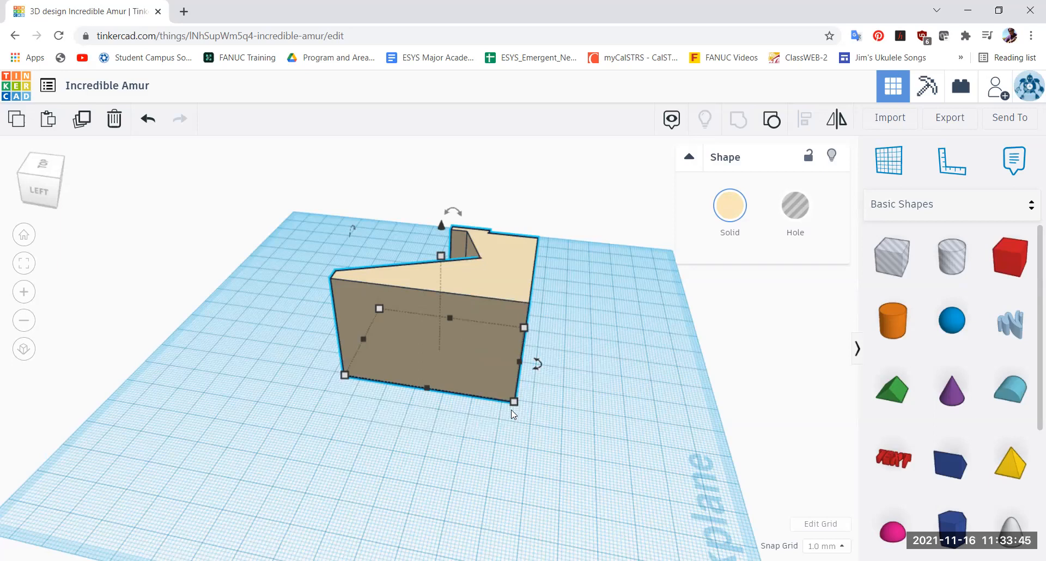
{"action": "left_click", "coordinate": [505, 453]}
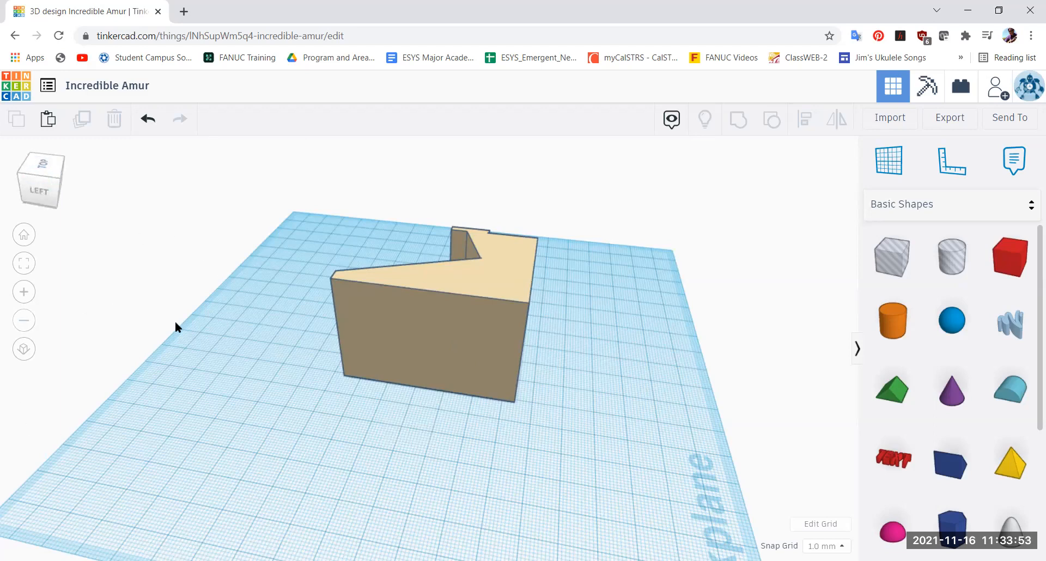
Place a cylinder hole beside the block near its short arm and rotate it 90° onto its side in the front view
{"action": "left_click_drag", "start_coordinate": [37, 188], "coordinate": [212, 206]}
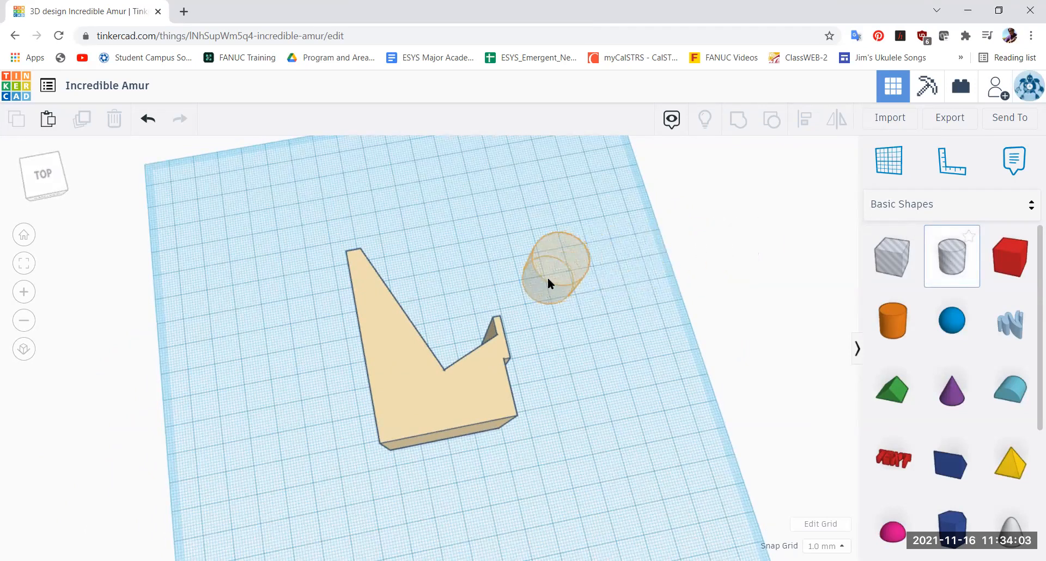
{"action": "left_click", "coordinate": [548, 278]}
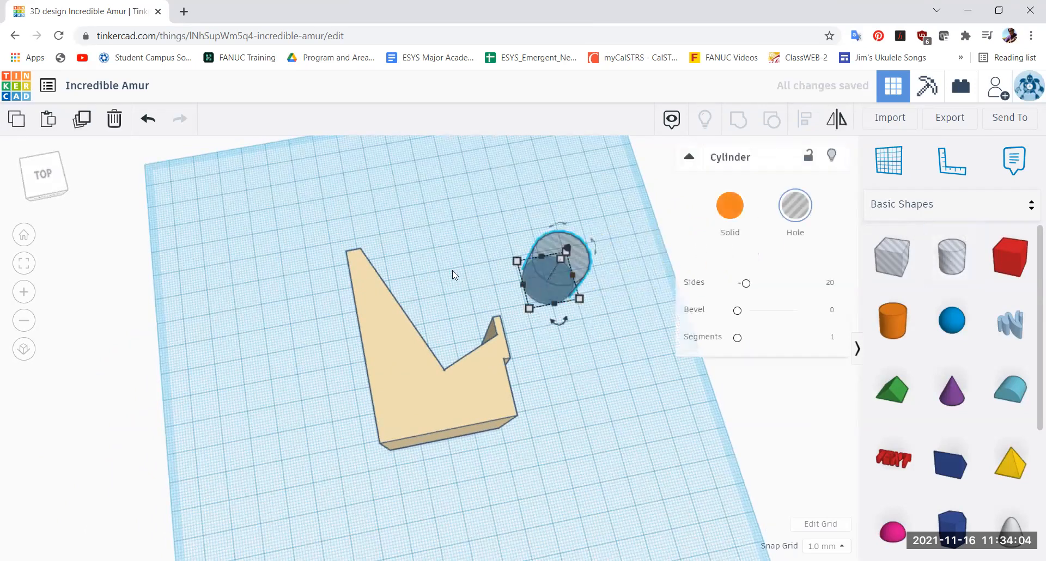
{"action": "left_click", "coordinate": [43, 169]}
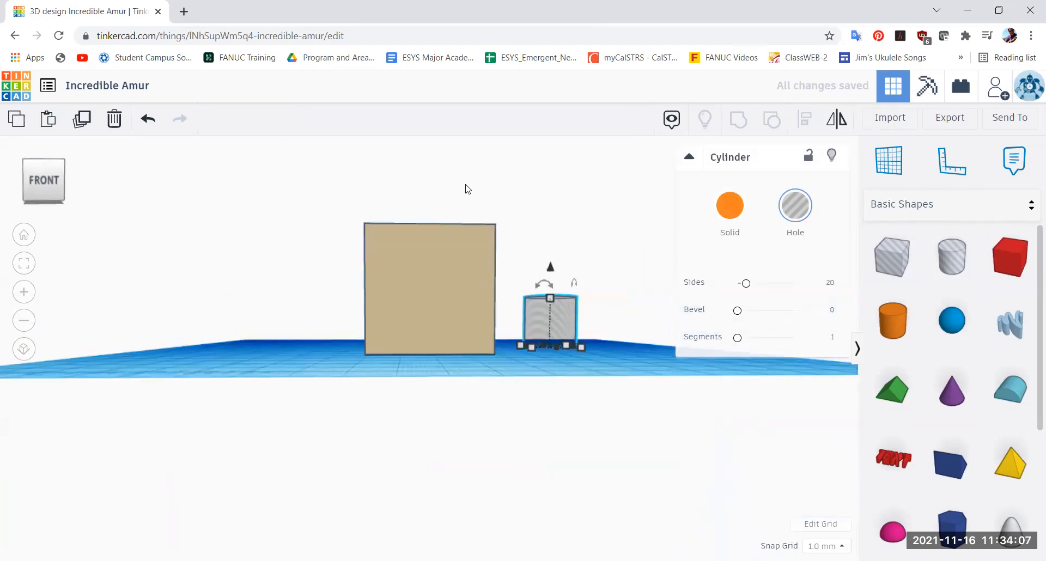
{"action": "mouse_move", "coordinate": [545, 279]}
{"action": "left_click_drag", "start_coordinate": [545, 280], "coordinate": [607, 322]}
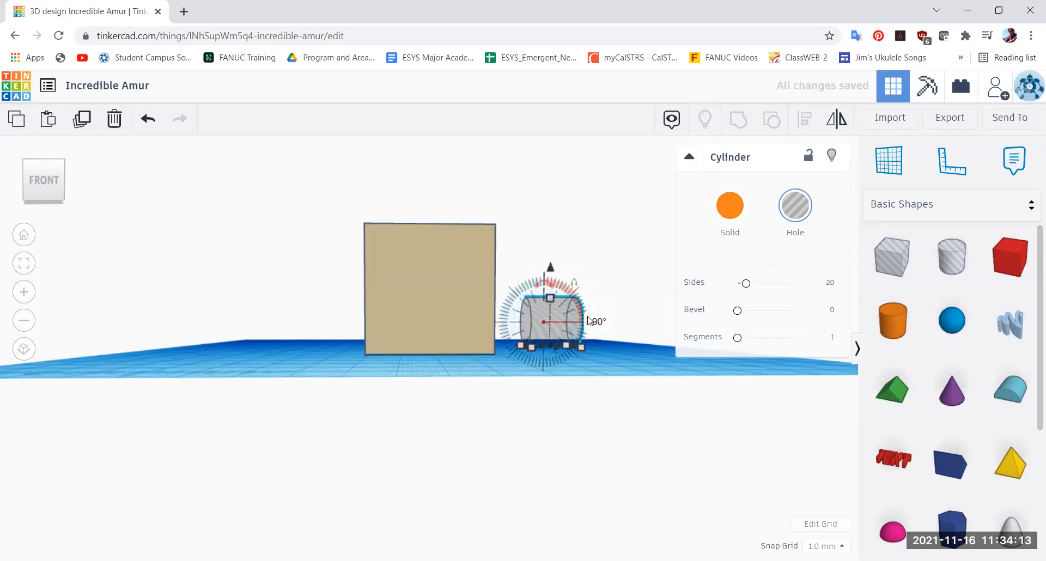
Raise the cylinder hole to 15 mm above the workplane, then move it near the block's front corner and turn it 90° in plan
{"action": "left_click_drag", "start_coordinate": [551, 269], "coordinate": [551, 231]}
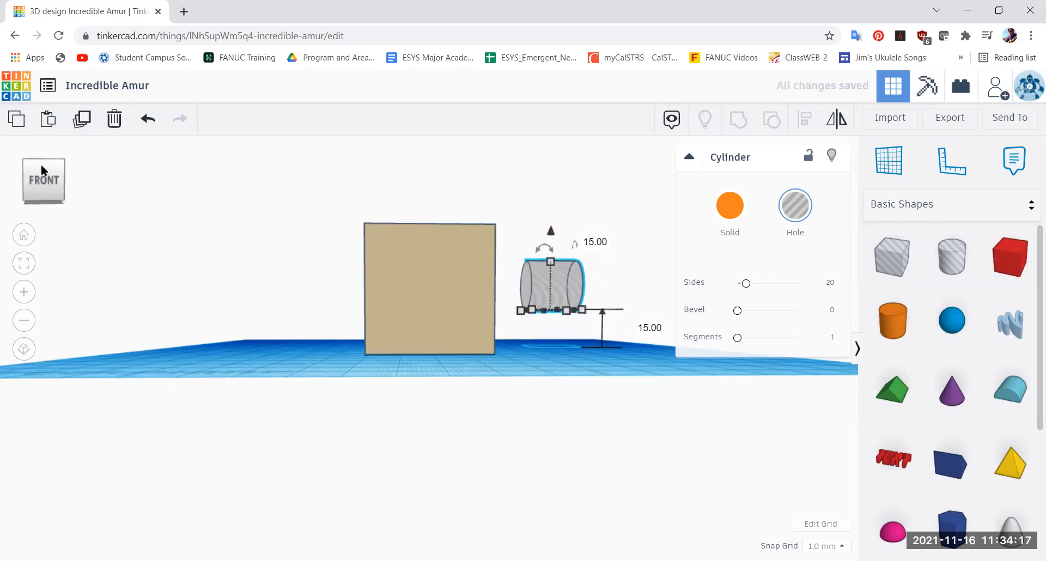
{"action": "left_click", "coordinate": [52, 185]}
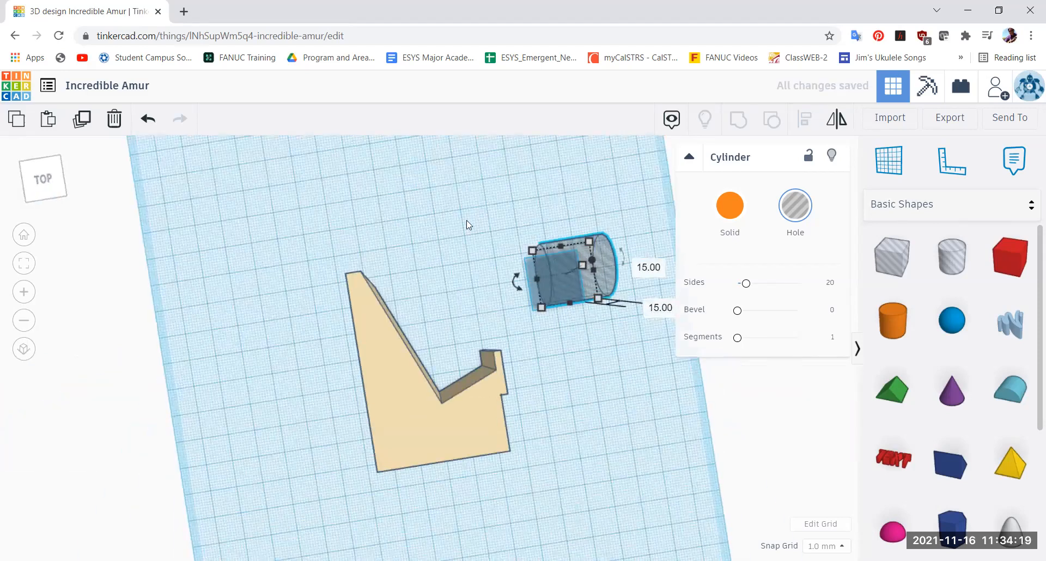
{"action": "left_click_drag", "start_coordinate": [557, 266], "coordinate": [562, 524]}
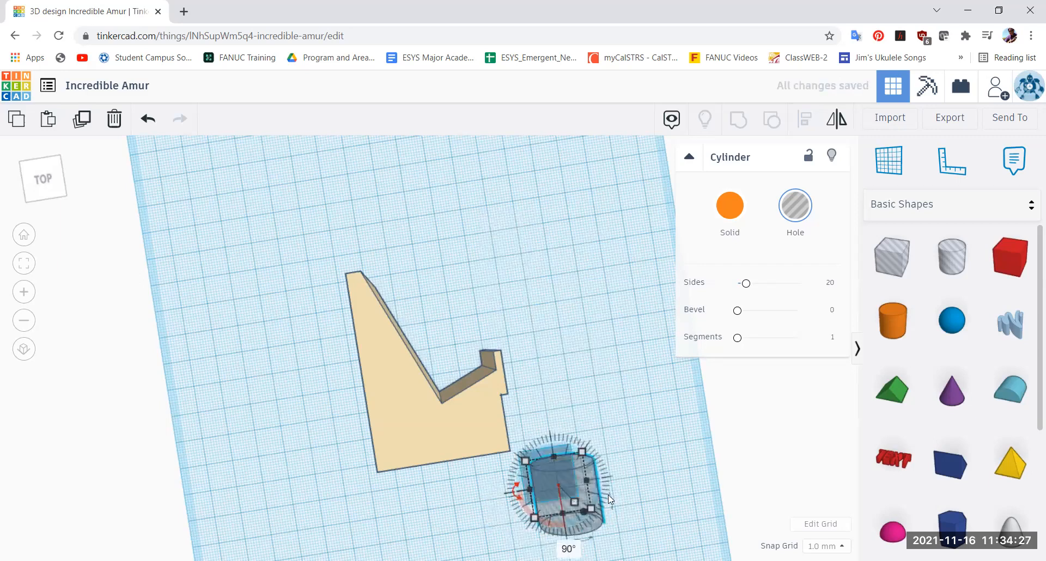
Shift the cylinder hole 36 mm sideways so it sits in front of the block's front face
{"action": "left_click_drag", "start_coordinate": [46, 184], "coordinate": [43, 173]}
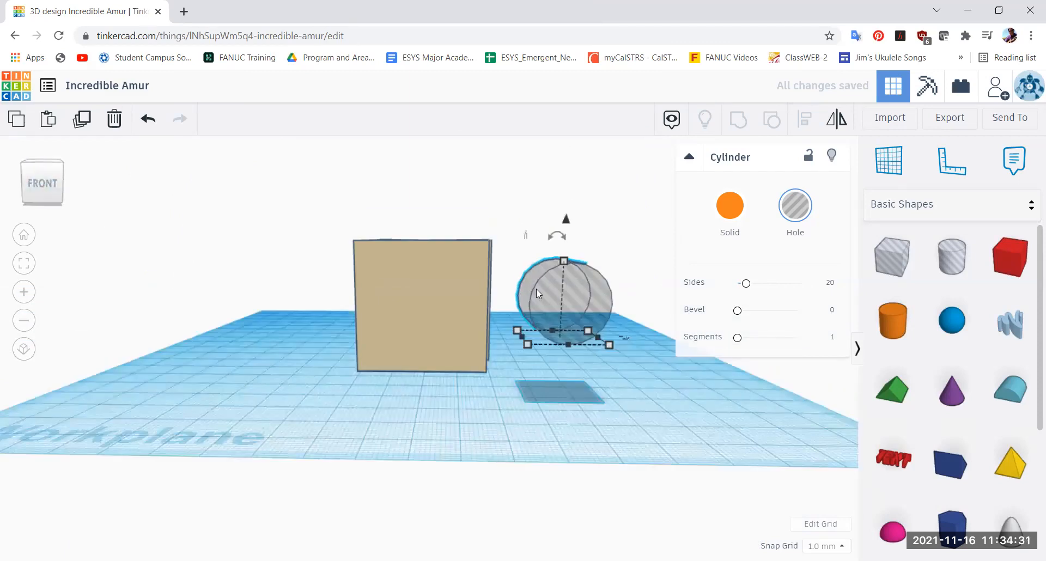
{"action": "left_click_drag", "start_coordinate": [581, 296], "coordinate": [430, 302]}
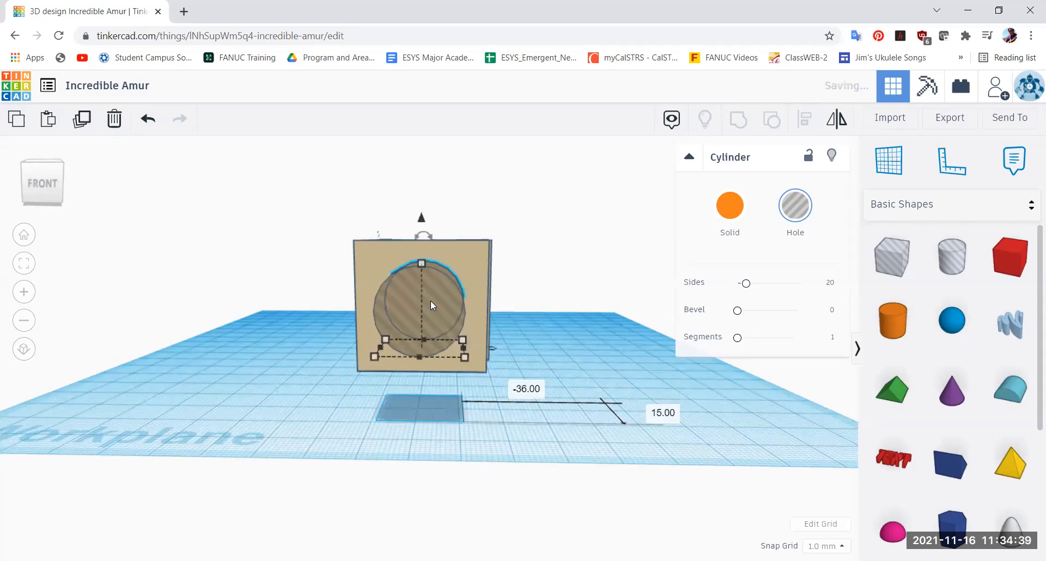
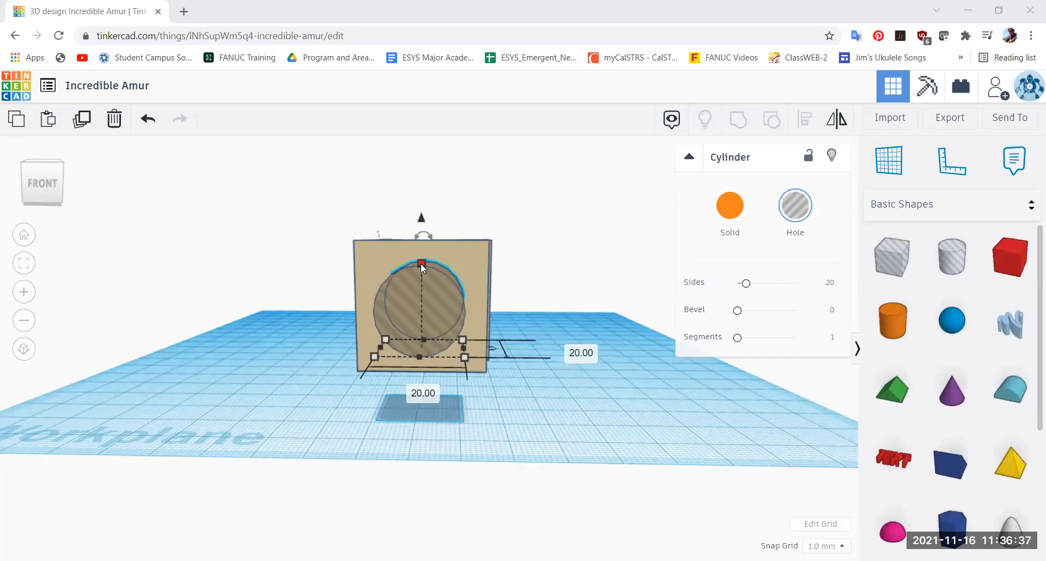
Set the cylinder hole's height and width to 21 mm, giving it a 21 mm diameter
{"action": "left_click", "coordinate": [56, 193]}
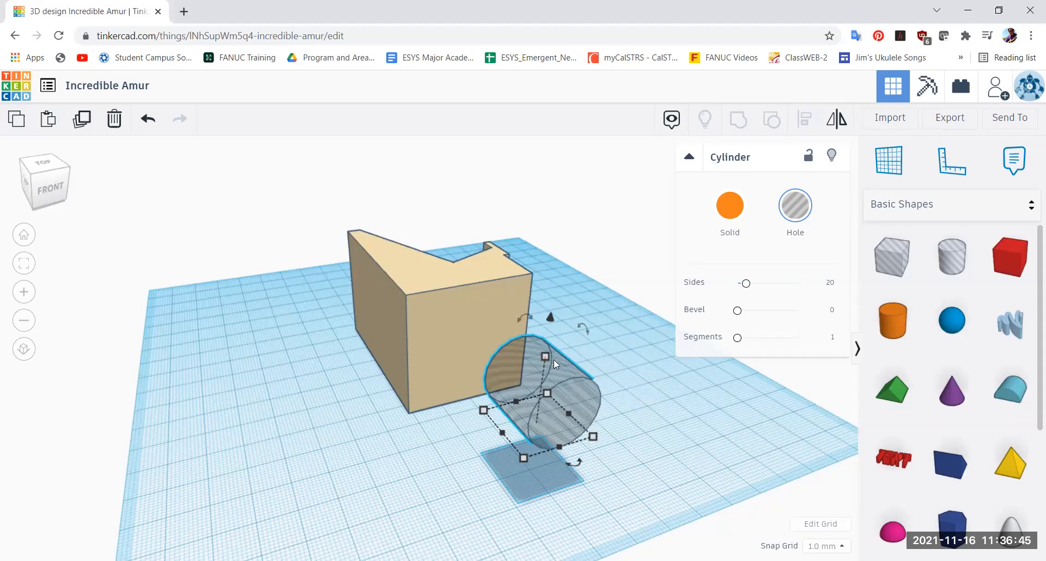
{"action": "left_click", "coordinate": [629, 389]}
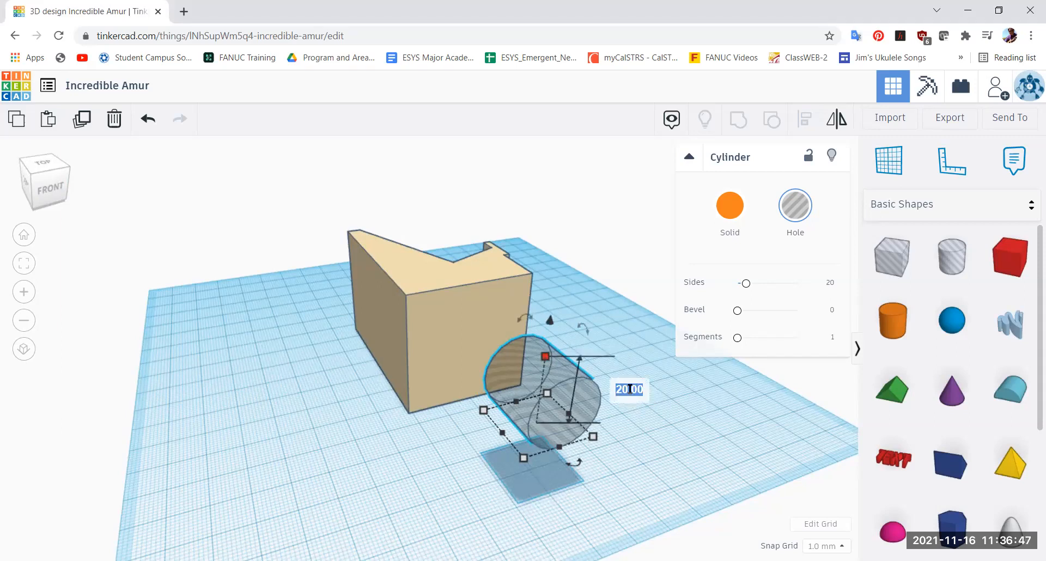
{"action": "type", "text": "21"}
{"action": "key", "text": "Return"}
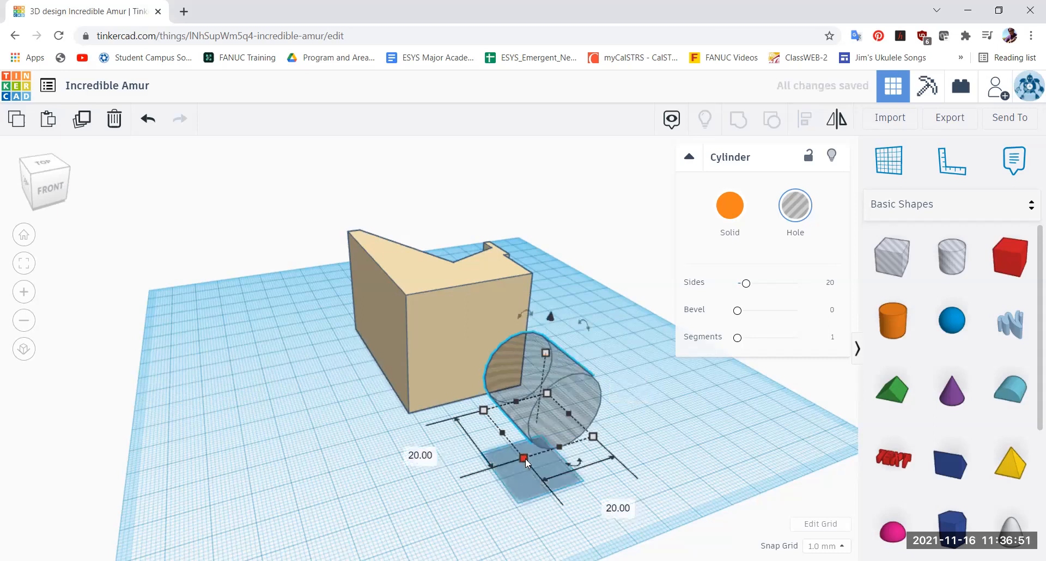
{"action": "left_click", "coordinate": [625, 507]}
{"action": "type", "text": "21"}
{"action": "key", "text": "Return"}
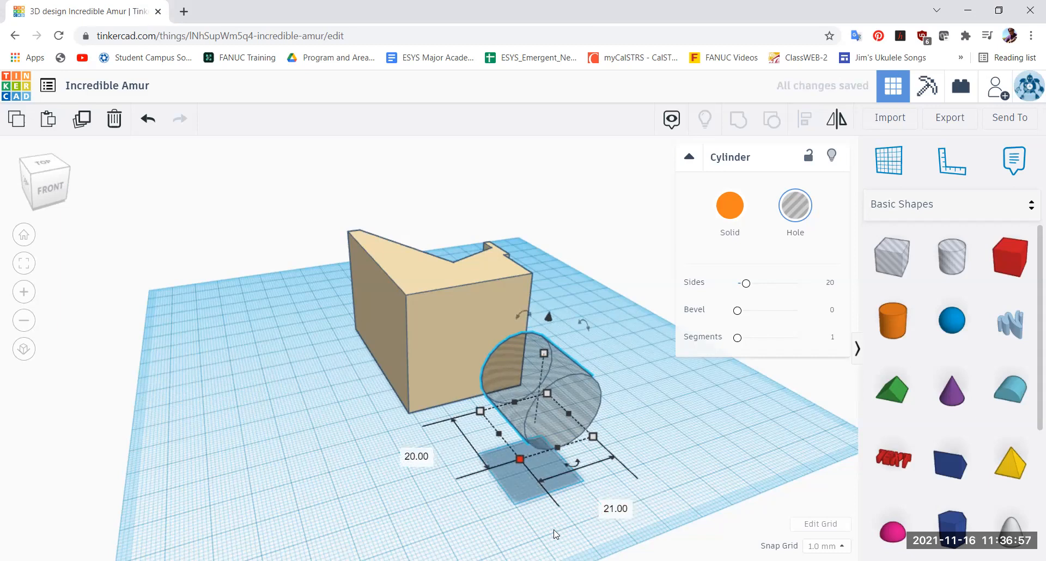
Push the cylinder hole about 36 mm into the block through its front face, leaving one end protruding
{"action": "left_click_drag", "start_coordinate": [46, 166], "coordinate": [72, 203]}
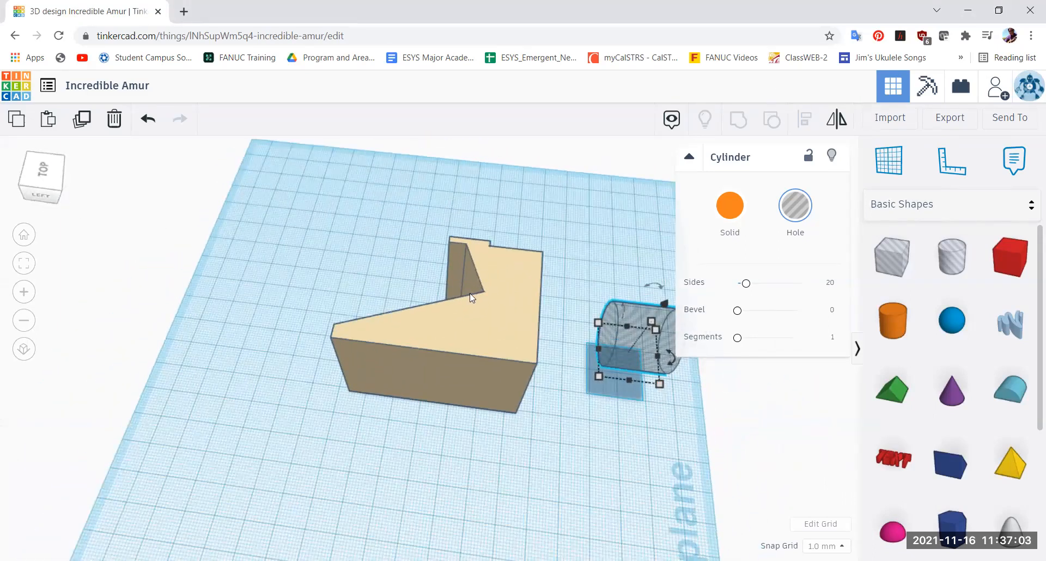
{"action": "left_click_drag", "start_coordinate": [626, 338], "coordinate": [500, 341]}
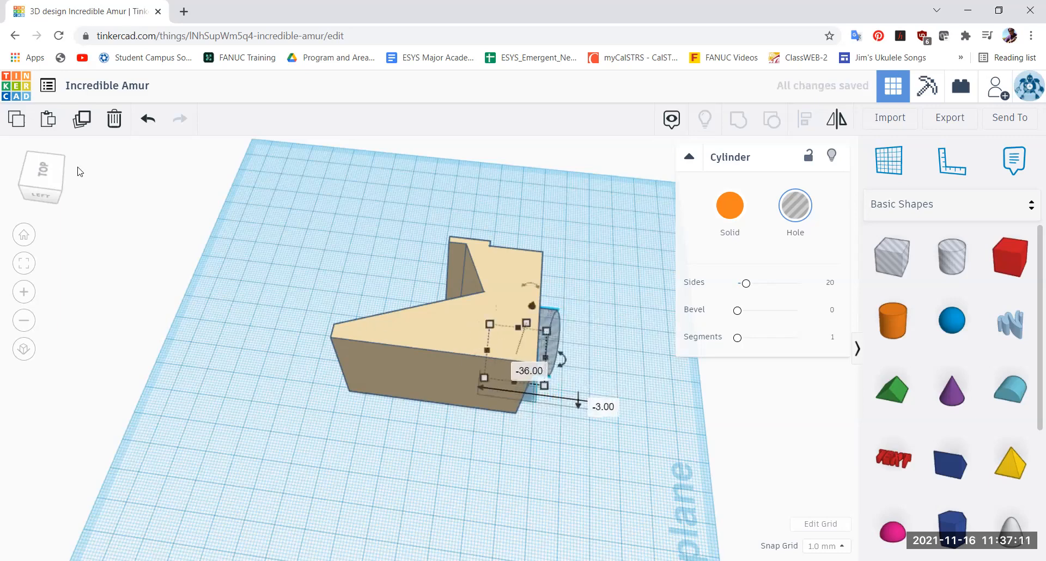
Lower the cylinder hole to 11 mm above the workplane and shift it about 2 mm toward the block's long-arm side
{"action": "left_click_drag", "start_coordinate": [37, 167], "coordinate": [18, 178]}
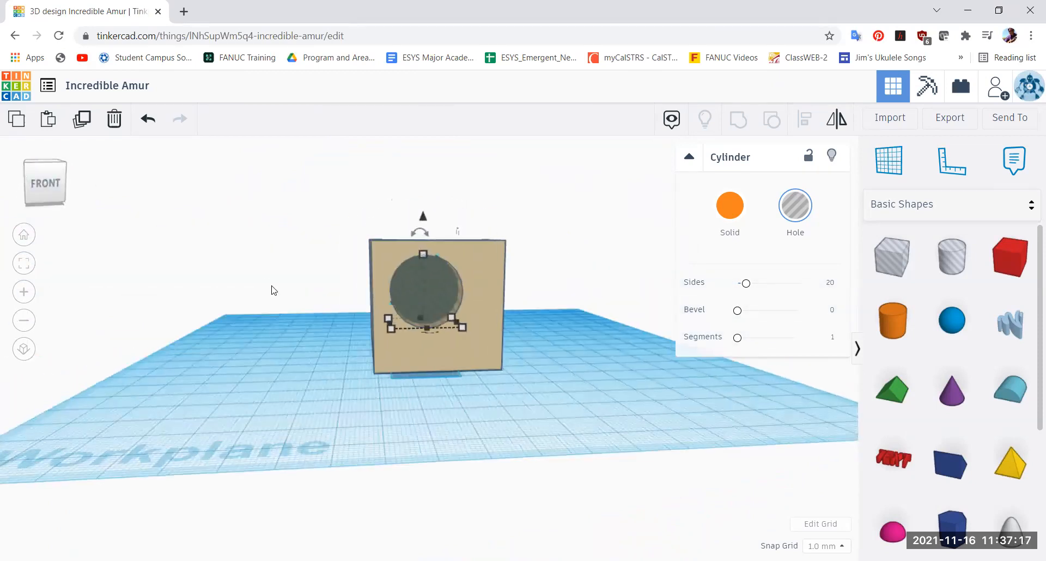
{"action": "left_click_drag", "start_coordinate": [423, 219], "coordinate": [416, 233]}
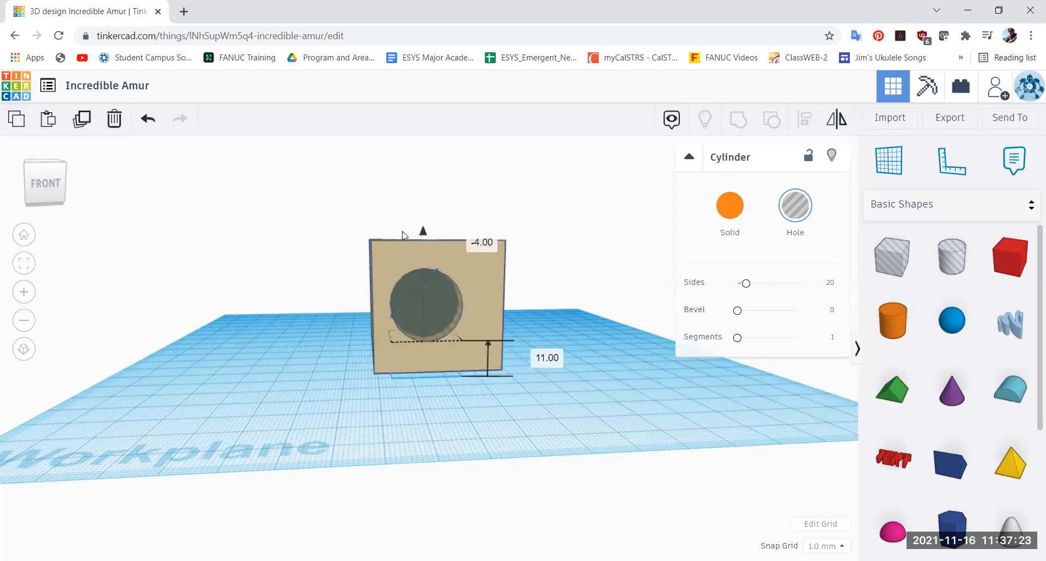
{"action": "left_click_drag", "start_coordinate": [391, 235], "coordinate": [417, 233]}
{"action": "mouse_move", "coordinate": [416, 303]}
{"action": "left_mouse_down"}
{"action": "mouse_move", "coordinate": [406, 301]}
{"action": "mouse_move", "coordinate": [414, 306]}
{"action": "left_mouse_up"}
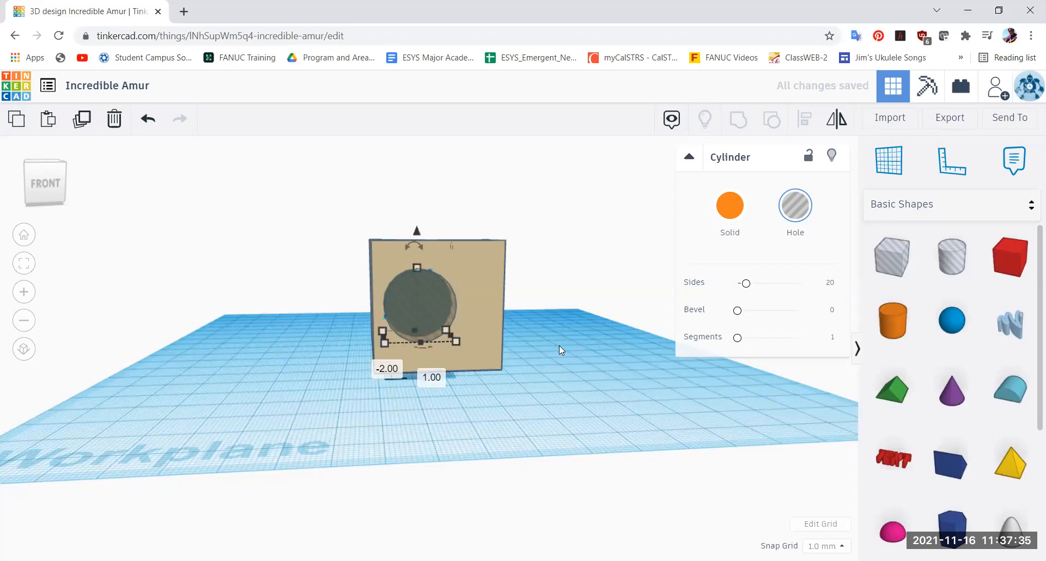
Select the block together with the cylinder hole and group them to cut a round pocket into the front face
{"action": "left_click", "coordinate": [58, 187]}
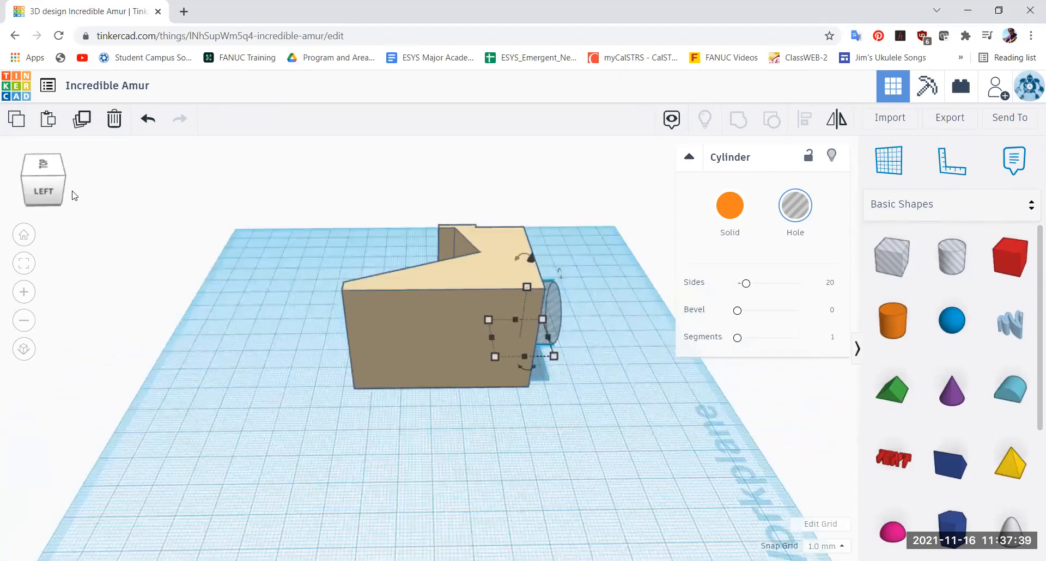
{"action": "left_click_drag", "start_coordinate": [67, 190], "coordinate": [87, 206]}
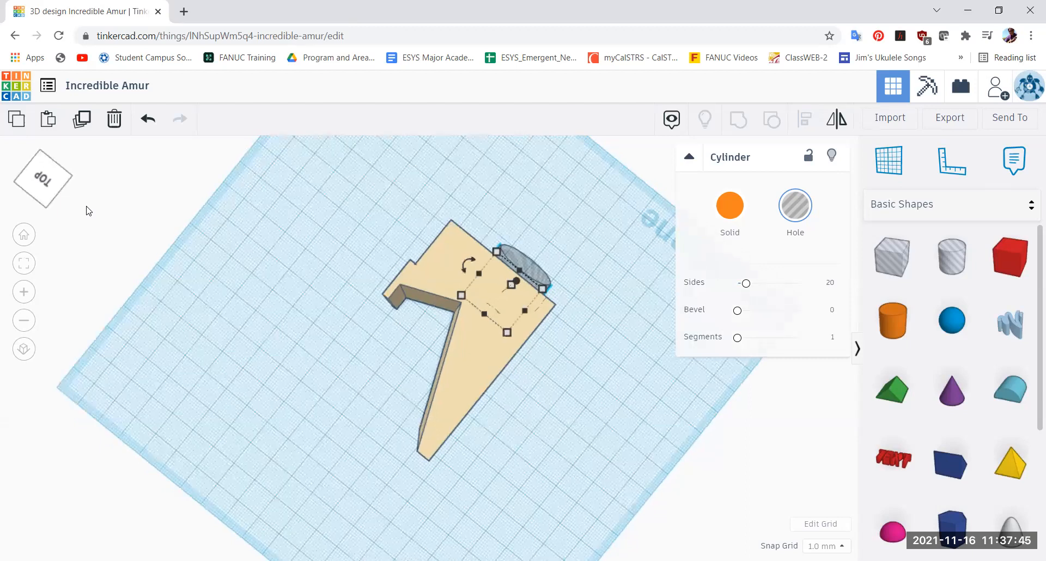
{"action": "left_click_drag", "start_coordinate": [86, 206], "coordinate": [74, 203]}
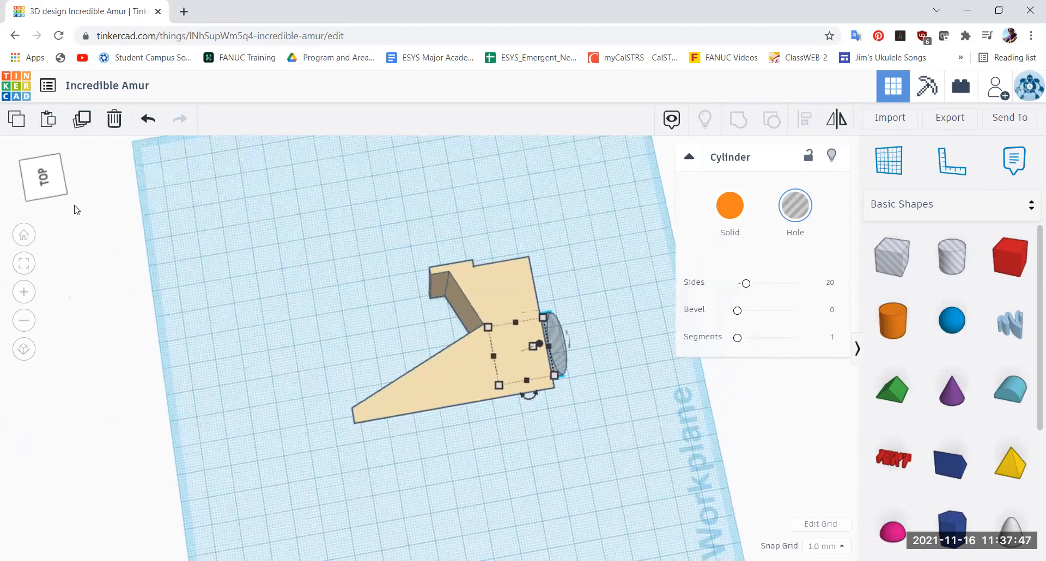
{"action": "left_click_drag", "start_coordinate": [264, 216], "coordinate": [640, 478]}
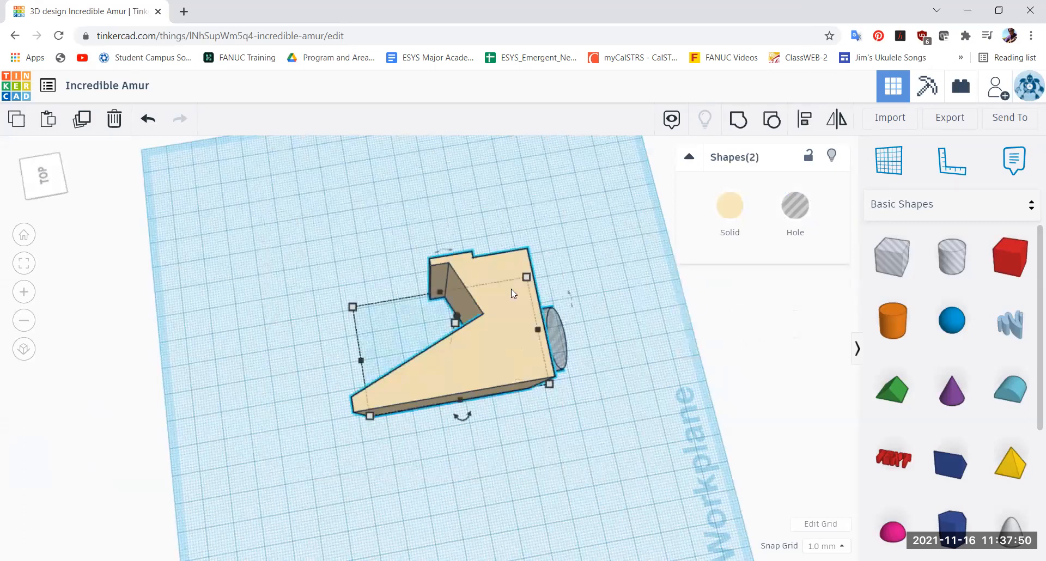
{"action": "left_click", "coordinate": [738, 120]}
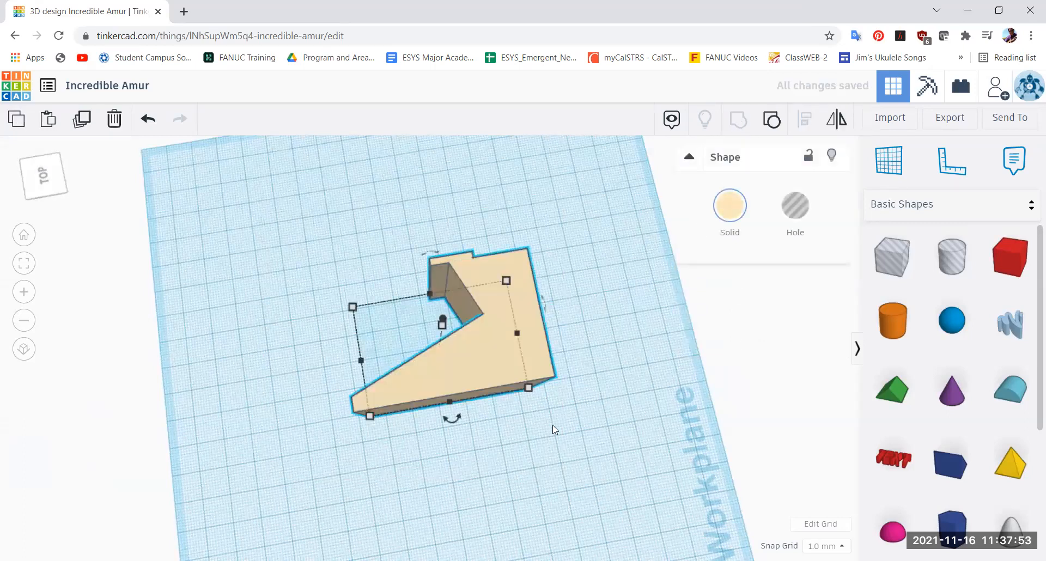
Place a six-sided polygon beside the block near its short arm and set its height to 50 mm
{"action": "left_click", "coordinate": [23, 183]}
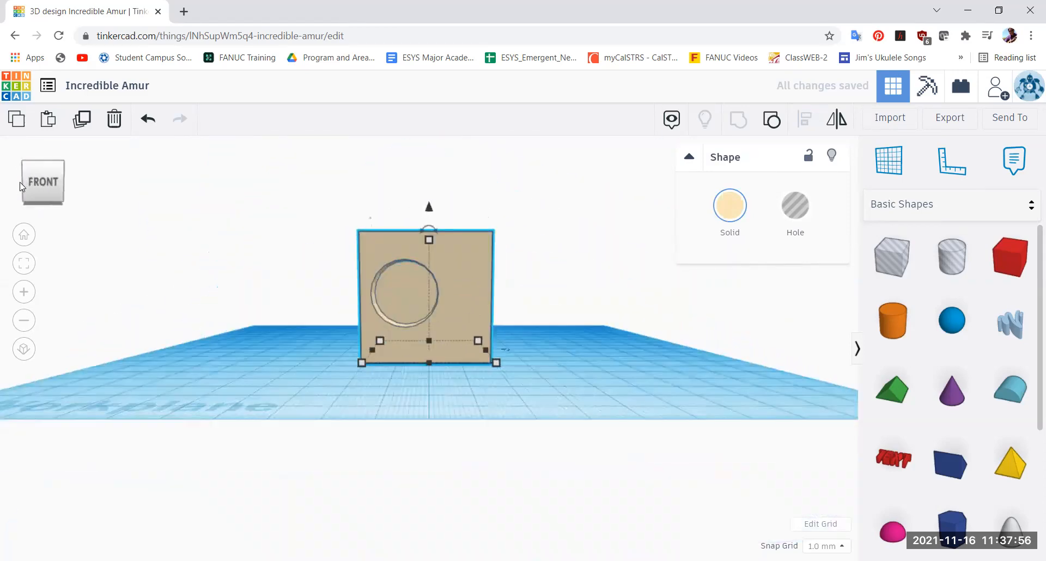
{"action": "left_click", "coordinate": [19, 187]}
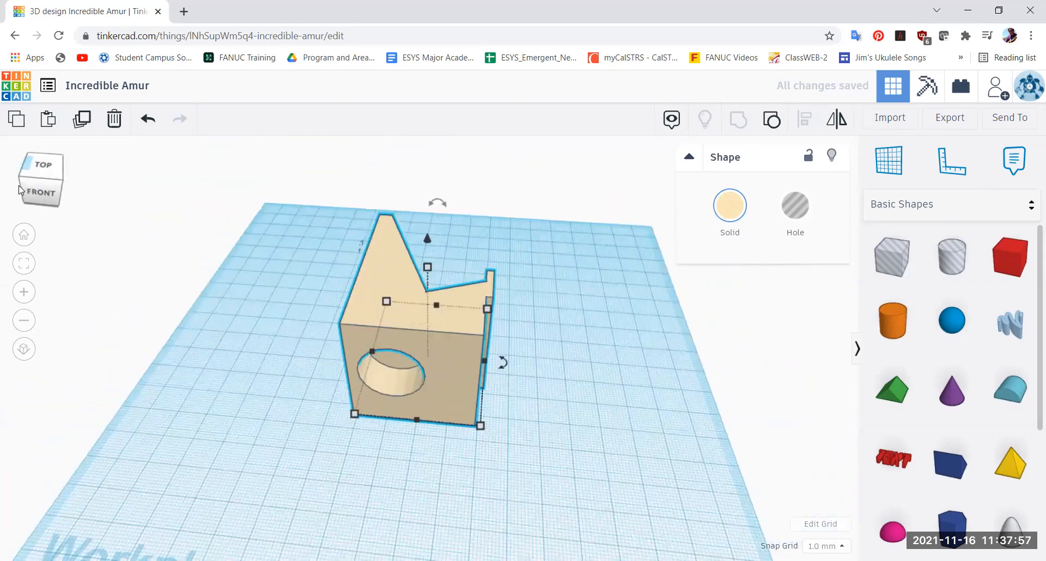
{"action": "left_click", "coordinate": [20, 195]}
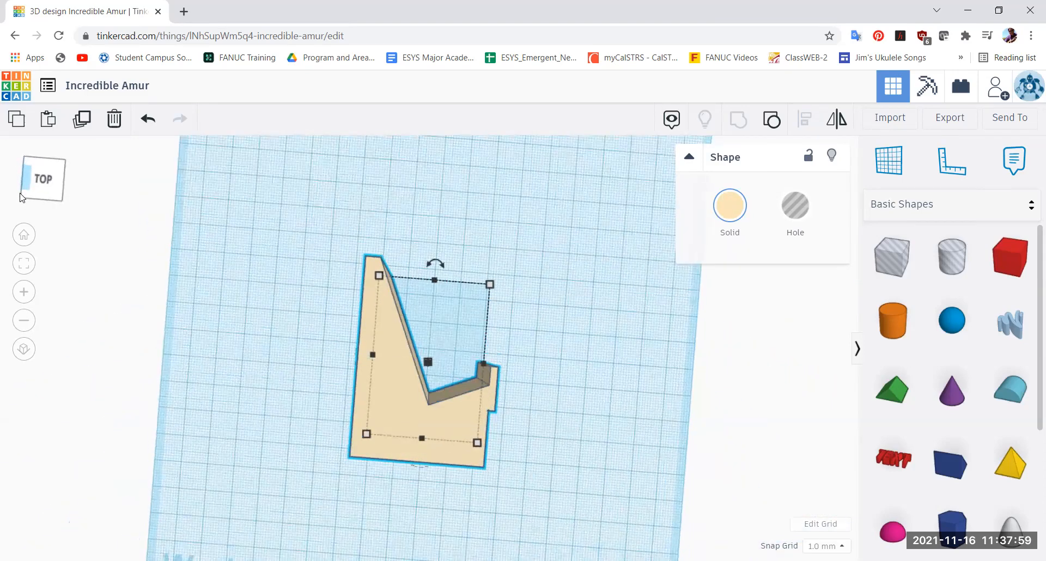
{"action": "left_click_drag", "start_coordinate": [30, 193], "coordinate": [25, 191]}
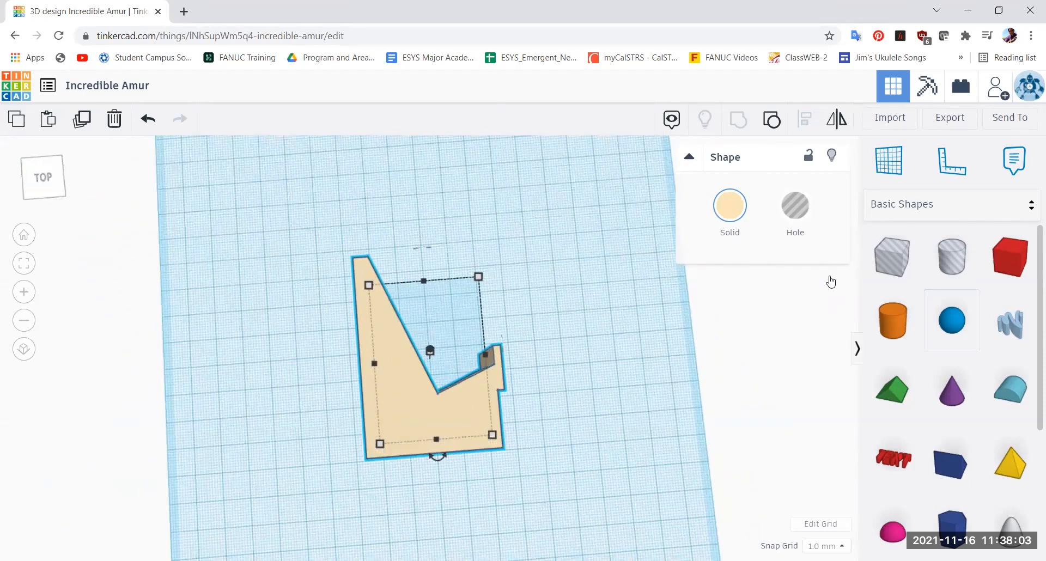
{"action": "scroll", "coordinate": [924, 295], "scroll_direction": "down", "scroll_amount": 2}
{"action": "scroll", "coordinate": [924, 295], "scroll_direction": "down", "scroll_amount": 2}
{"action": "left_click_drag", "start_coordinate": [952, 357], "coordinate": [583, 396]}
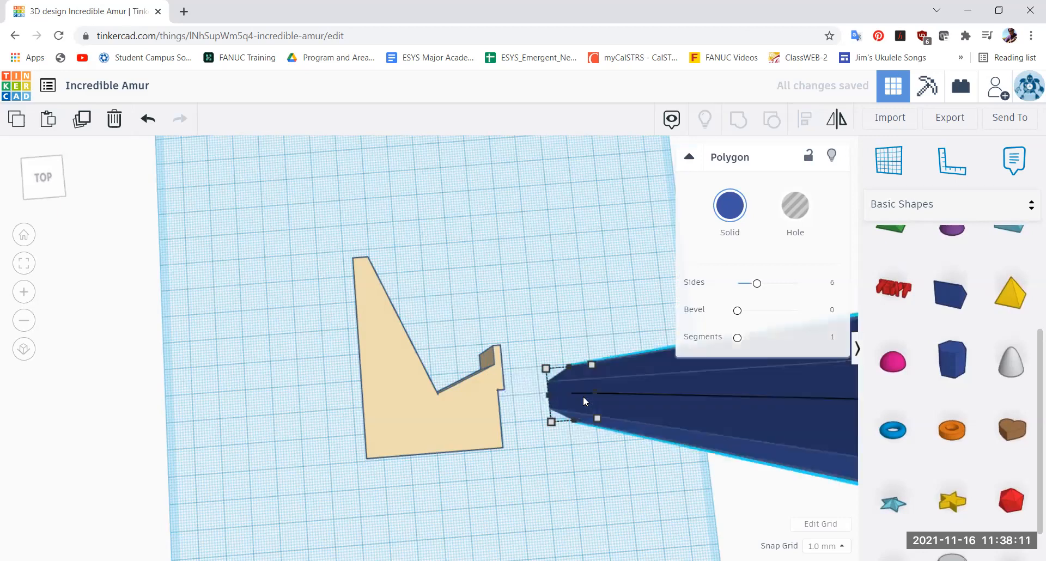
{"action": "left_click", "coordinate": [149, 118]}
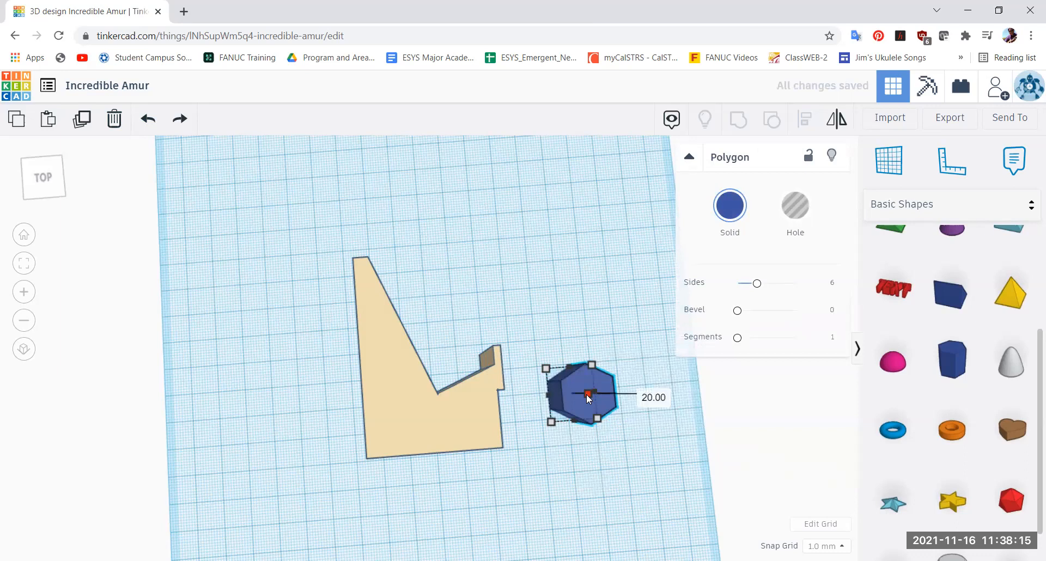
{"action": "left_click", "coordinate": [641, 396]}
{"action": "type", "text": "50"}
{"action": "key", "text": "Return"}
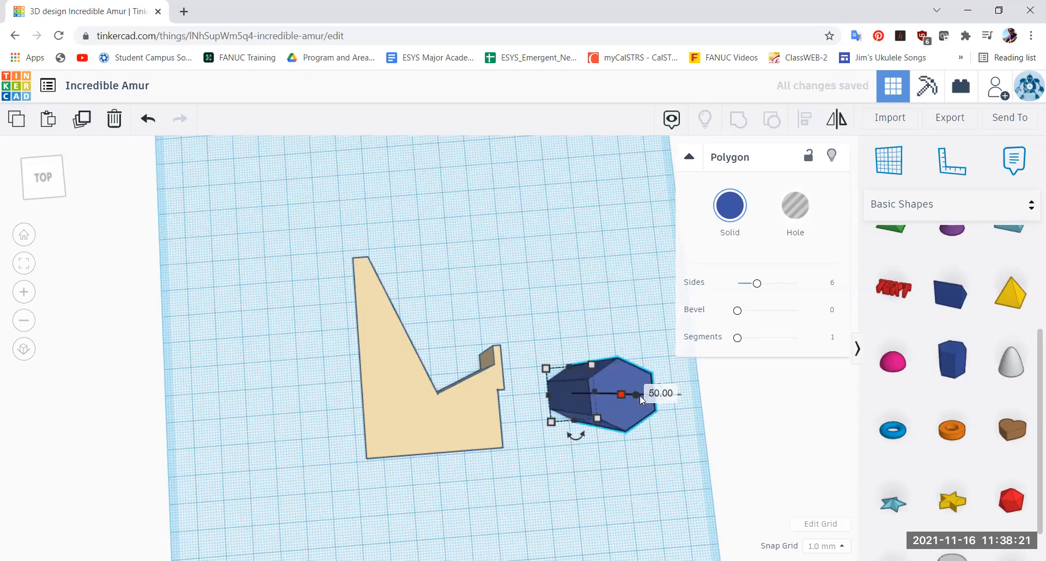
Move the polygon onto the block above the round pocket and set its width and depth to 15 mm
{"action": "left_click_drag", "start_coordinate": [630, 419], "coordinate": [410, 433]}
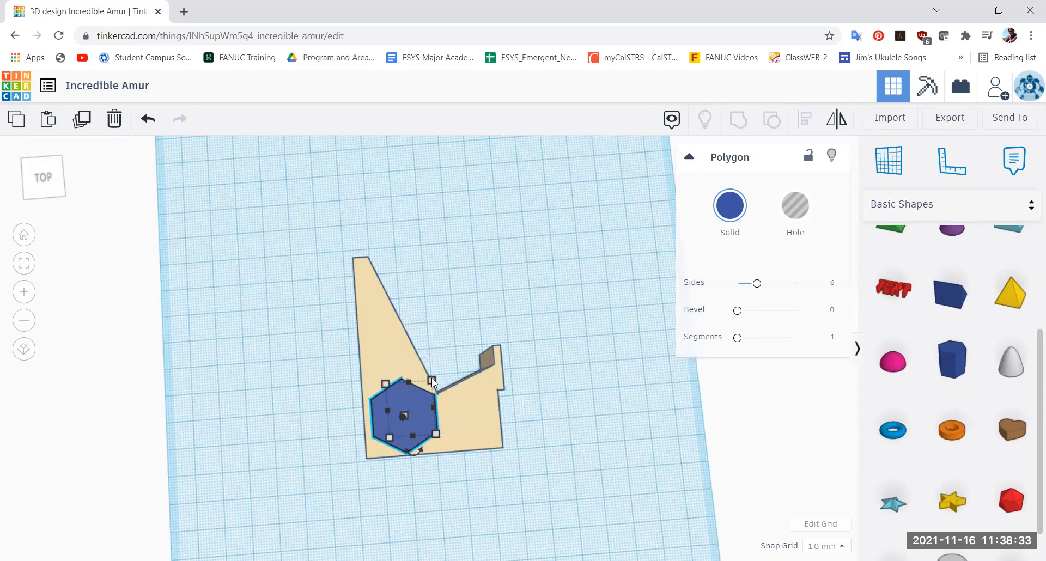
{"action": "left_click", "coordinate": [496, 403]}
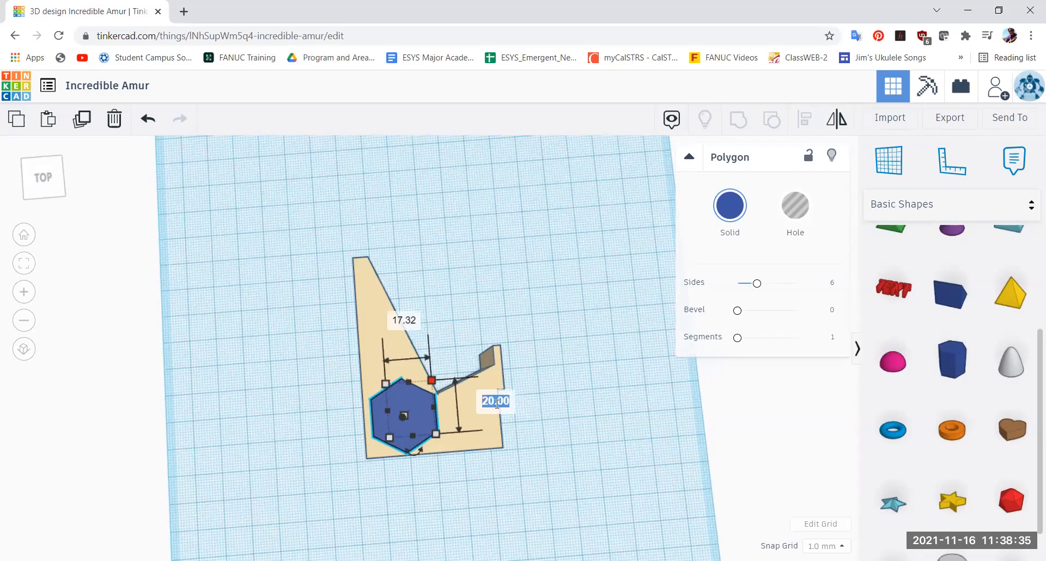
{"action": "type", "text": "15"}
{"action": "key", "text": "Return"}
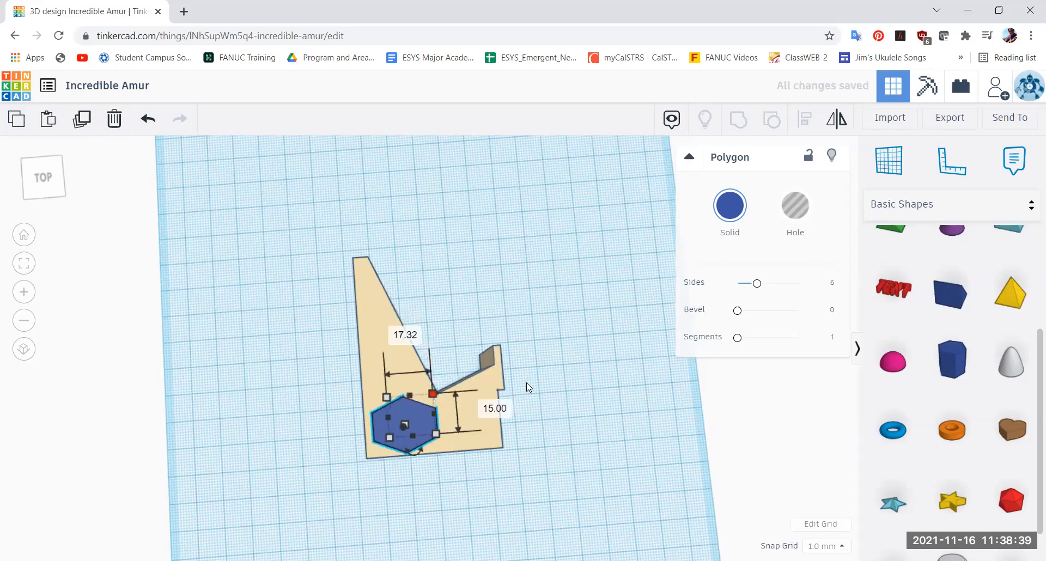
{"action": "left_click", "coordinate": [400, 336]}
{"action": "type", "text": "15"}
{"action": "key", "text": "Return"}
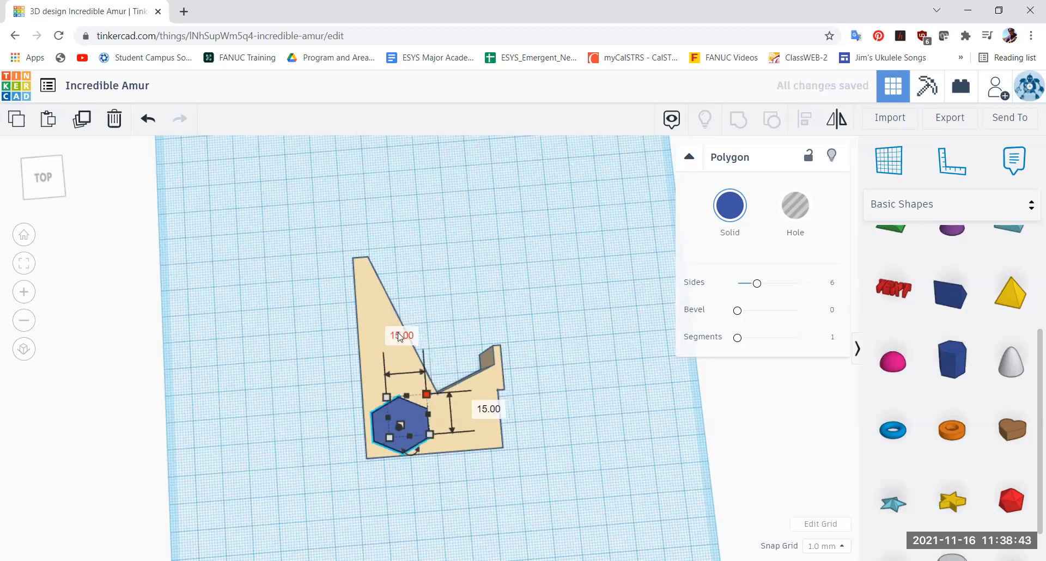
{"action": "left_click", "coordinate": [525, 257]}
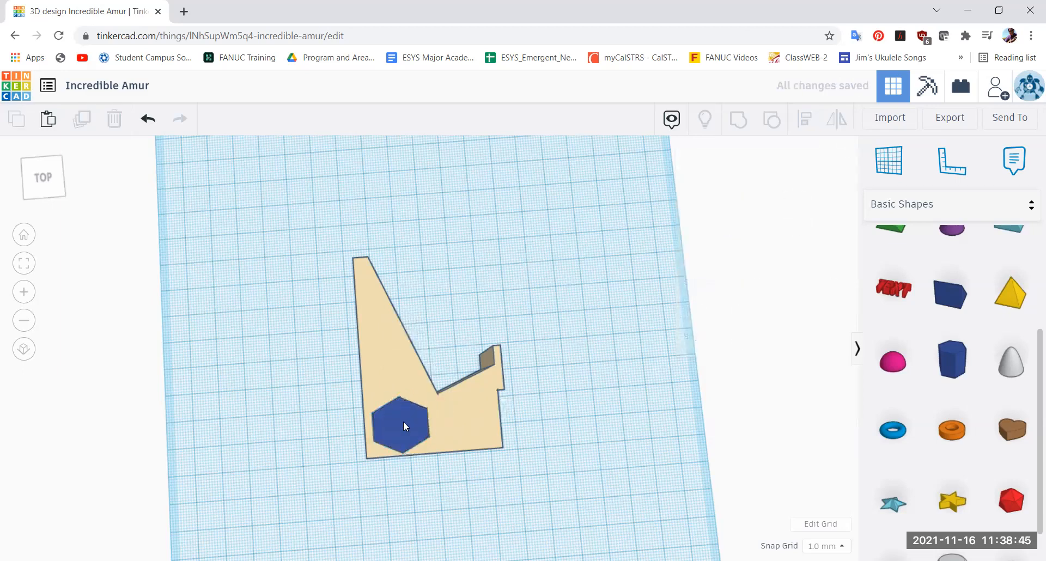
Nudge the polygon about 2 mm to line up with the round pocket and change it into a hole
{"action": "left_click", "coordinate": [403, 415]}
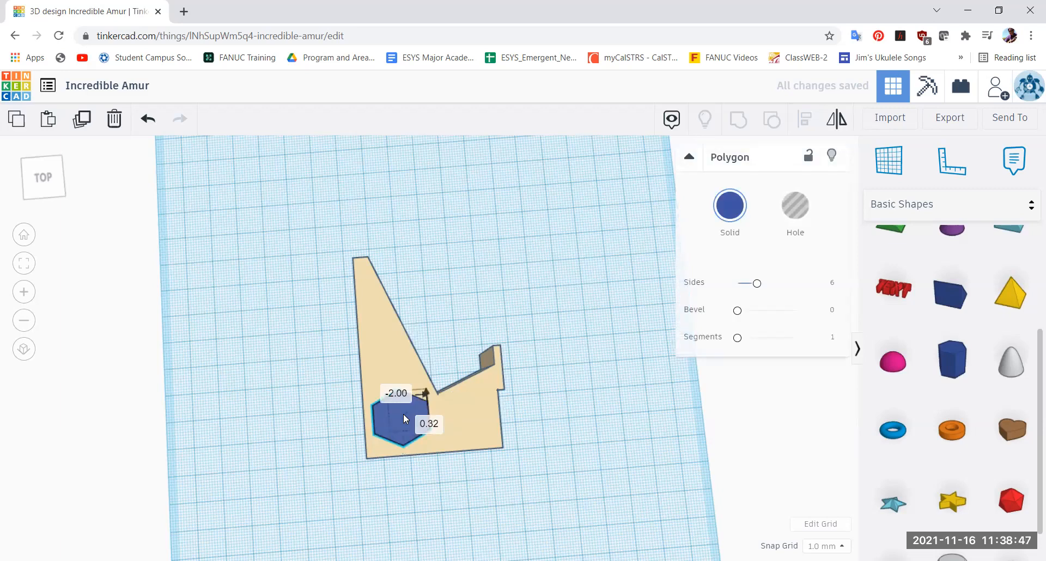
{"action": "left_click", "coordinate": [48, 177]}
{"action": "mouse_move", "coordinate": [48, 178]}
{"action": "left_mouse_down"}
{"action": "mouse_move", "coordinate": [55, 166]}
{"action": "mouse_move", "coordinate": [41, 172]}
{"action": "mouse_move", "coordinate": [35, 152]}
{"action": "mouse_move", "coordinate": [41, 176]}
{"action": "left_mouse_up"}
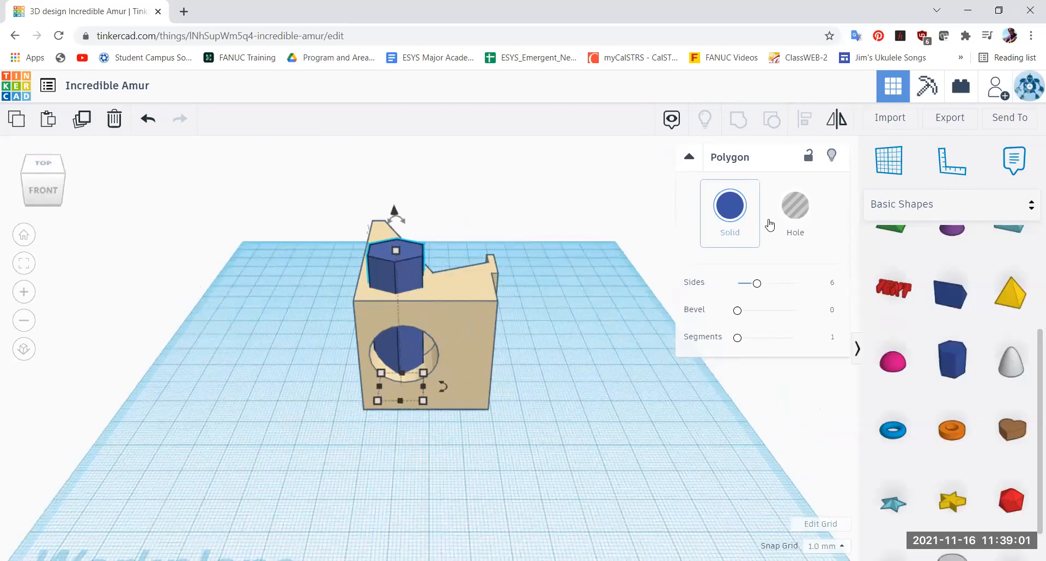
{"action": "left_click", "coordinate": [796, 209]}
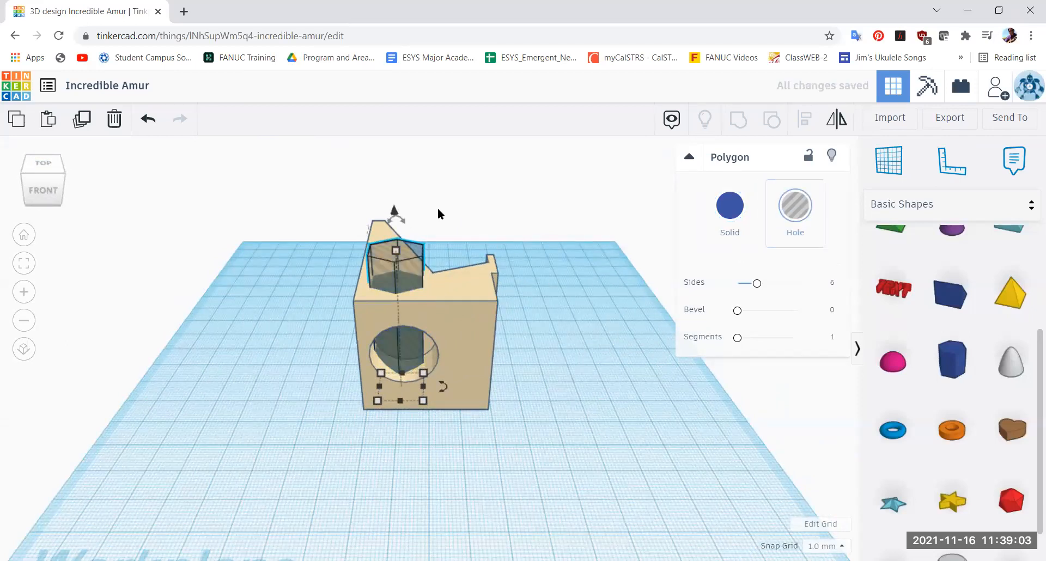
Group the block with the polygon hole to cut the vertical hexagonal hole, and move the block about 15 mm forward
{"action": "left_click_drag", "start_coordinate": [290, 173], "coordinate": [551, 449]}
{"action": "key", "text": "ctrl+g"}
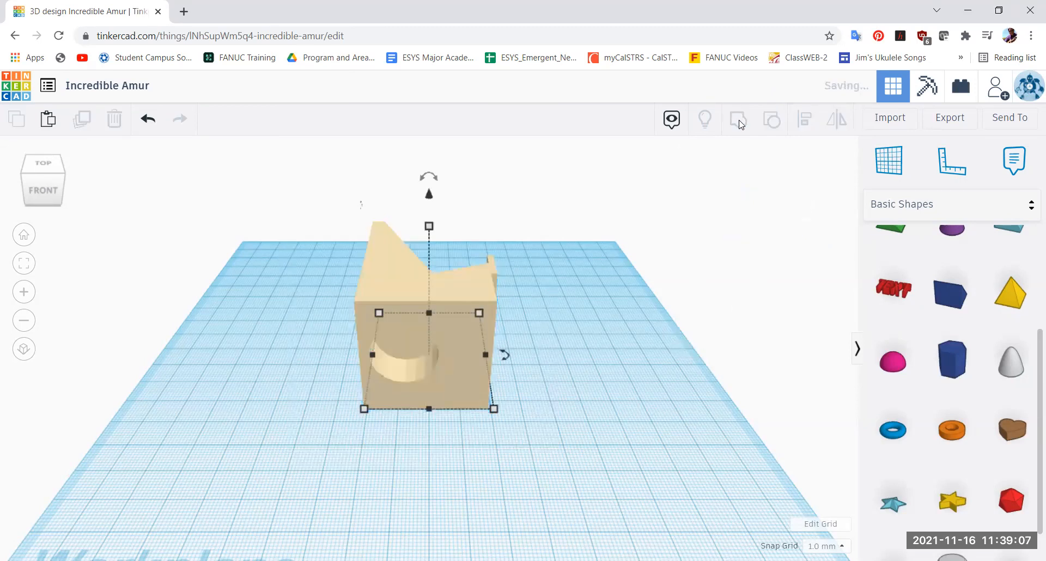
{"action": "left_click", "coordinate": [598, 400]}
{"action": "left_click_drag", "start_coordinate": [452, 321], "coordinate": [452, 352]}
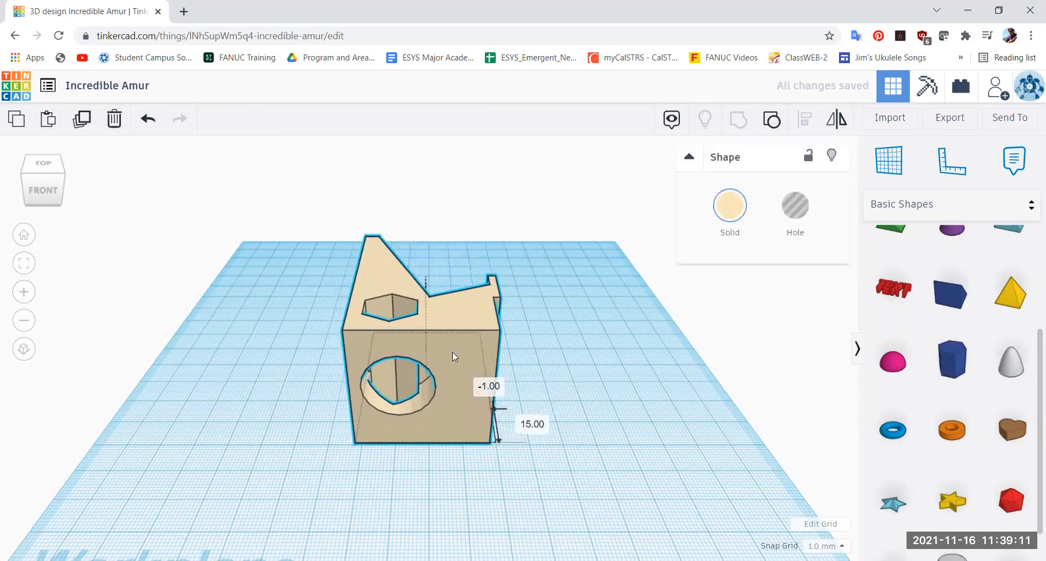
Place a heart shape on the workplane beside the block's notch and set its width and depth to 10 mm
{"action": "left_click", "coordinate": [48, 190]}
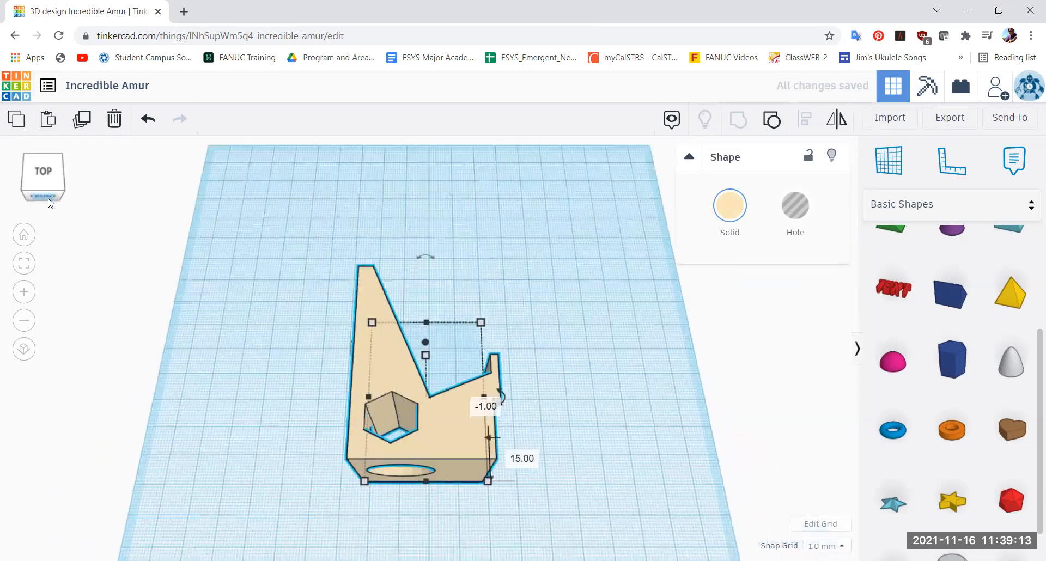
{"action": "left_click", "coordinate": [49, 192]}
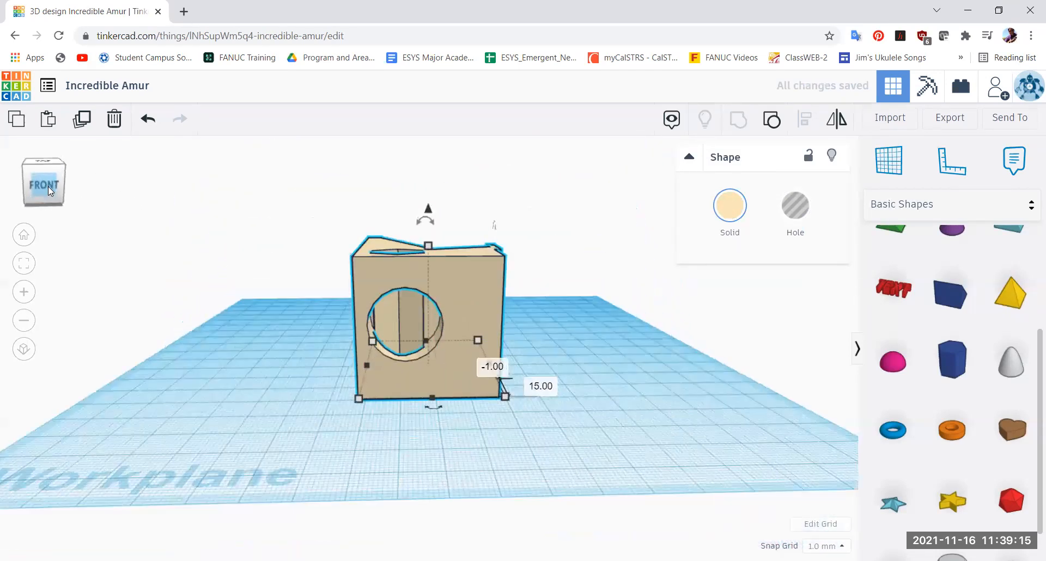
{"action": "left_click", "coordinate": [49, 191]}
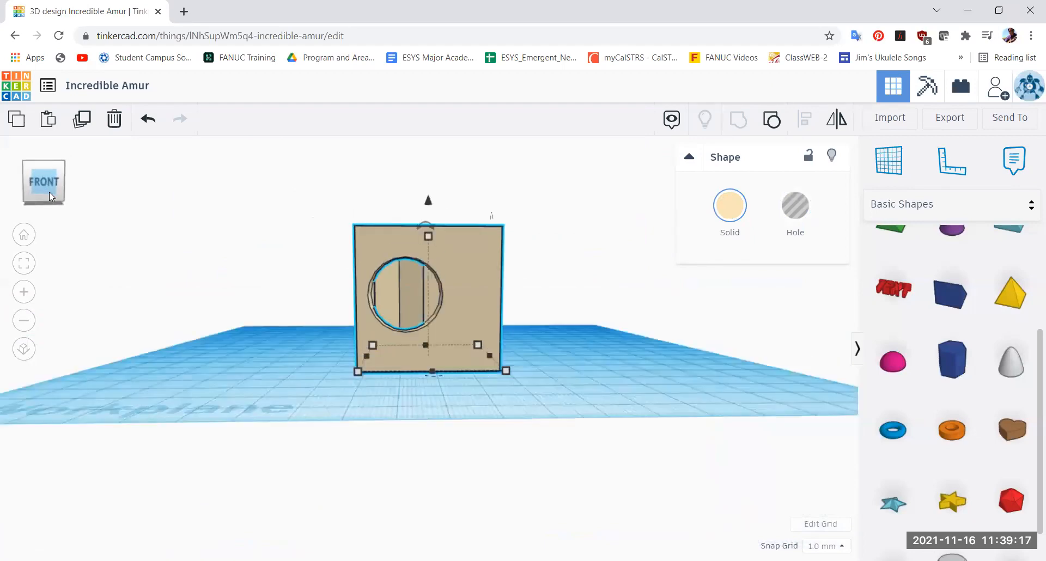
{"action": "left_click_drag", "start_coordinate": [52, 202], "coordinate": [47, 205]}
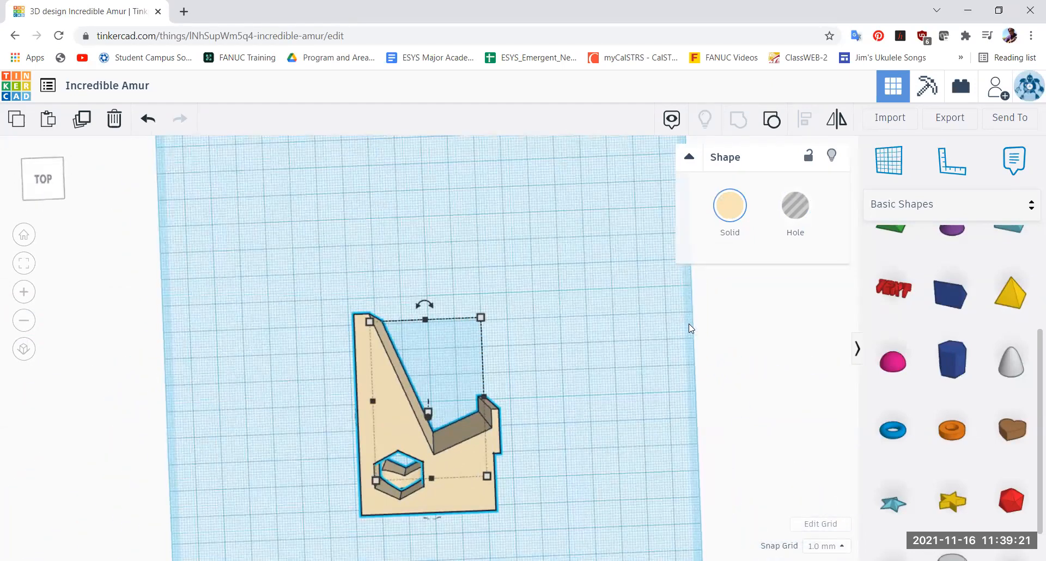
{"action": "left_click_drag", "start_coordinate": [1012, 429], "coordinate": [560, 313]}
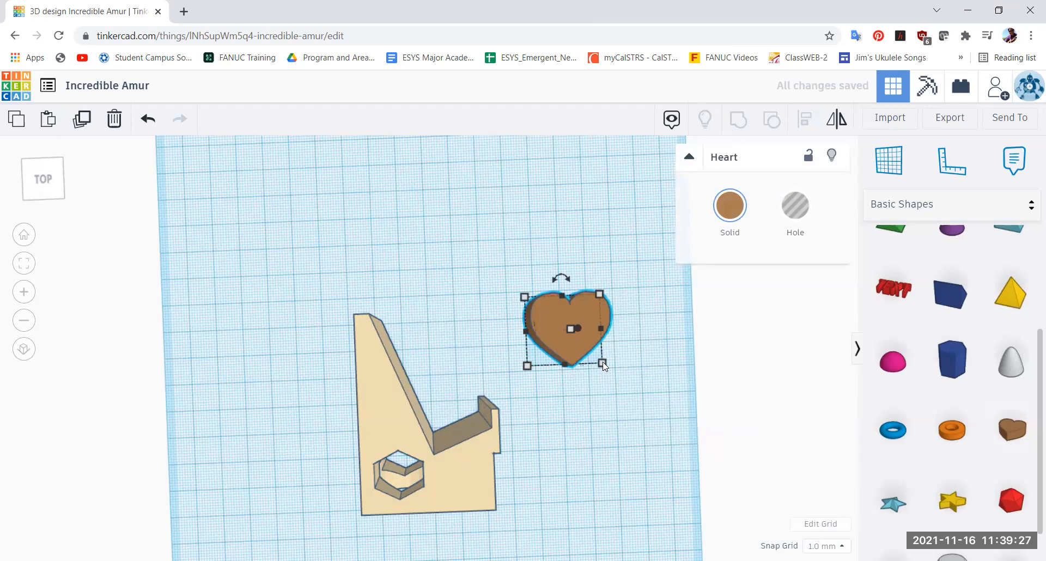
{"action": "mouse_move", "coordinate": [603, 364]}
{"action": "left_click", "coordinate": [677, 323]}
{"action": "type", "text": "10"}
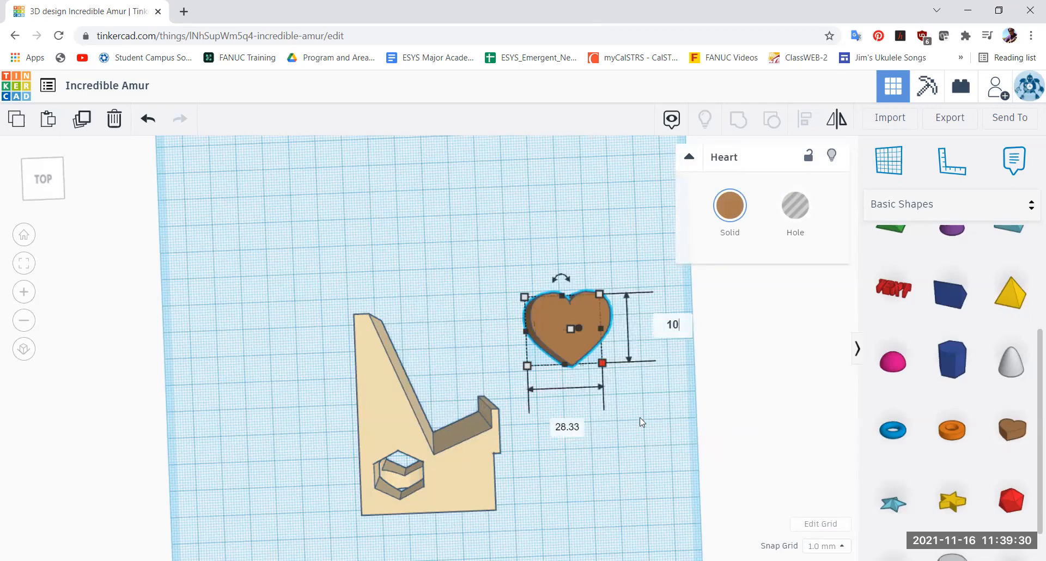
{"action": "left_click", "coordinate": [564, 428]}
{"action": "type", "text": "10"}
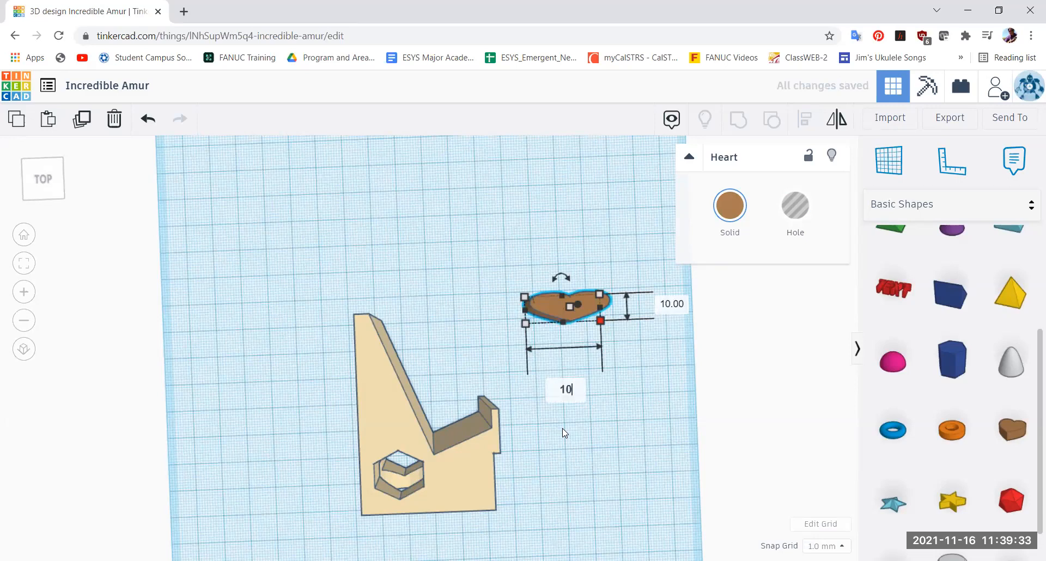
{"action": "key", "text": "Return"}
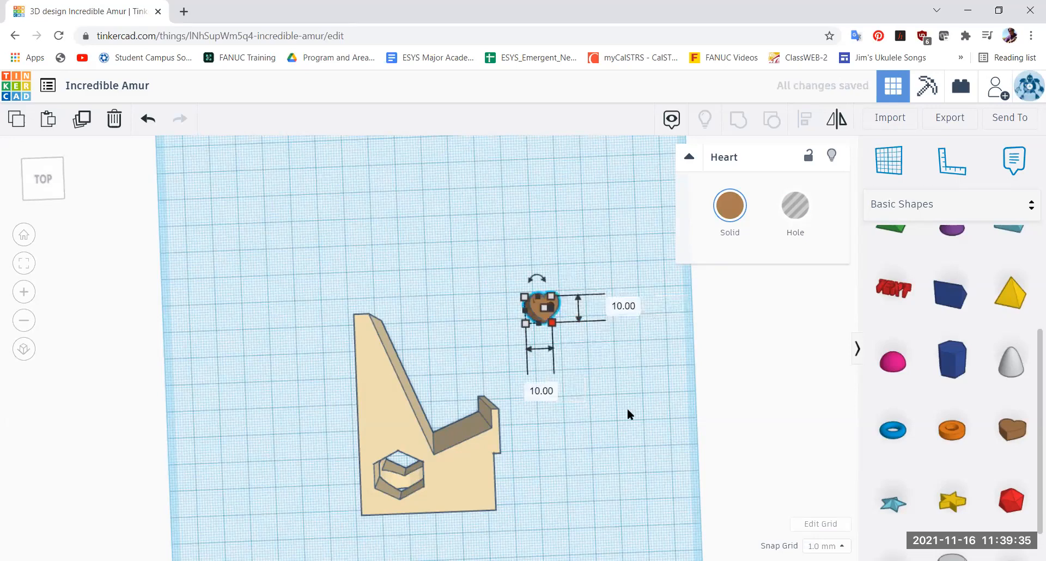
Change the heart's width and depth to 12 mm and set its height to 50 mm
{"action": "left_click", "coordinate": [620, 300]}
{"action": "type", "text": "12"}
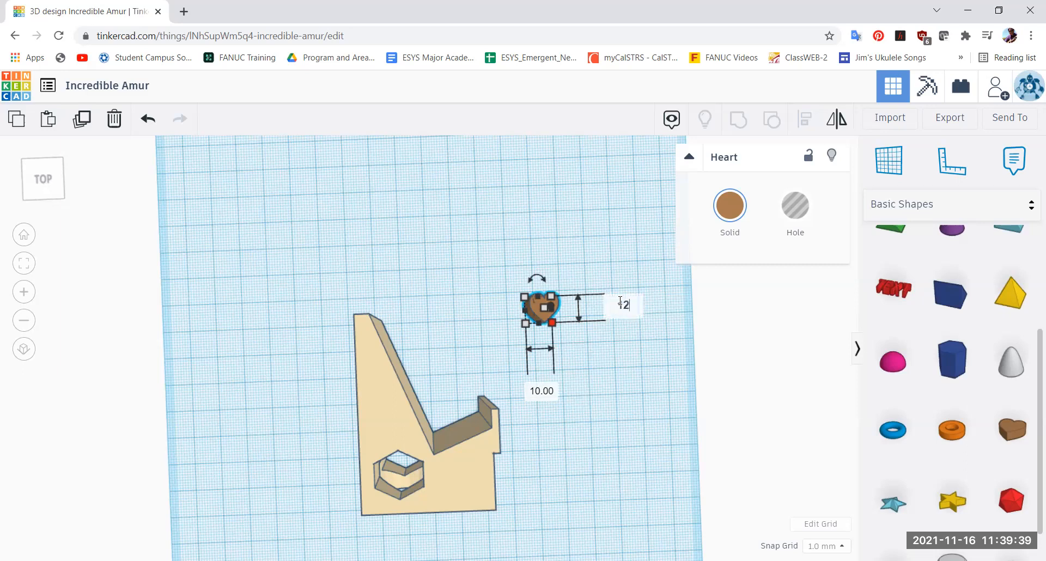
{"action": "left_click", "coordinate": [546, 390]}
{"action": "type", "text": "12"}
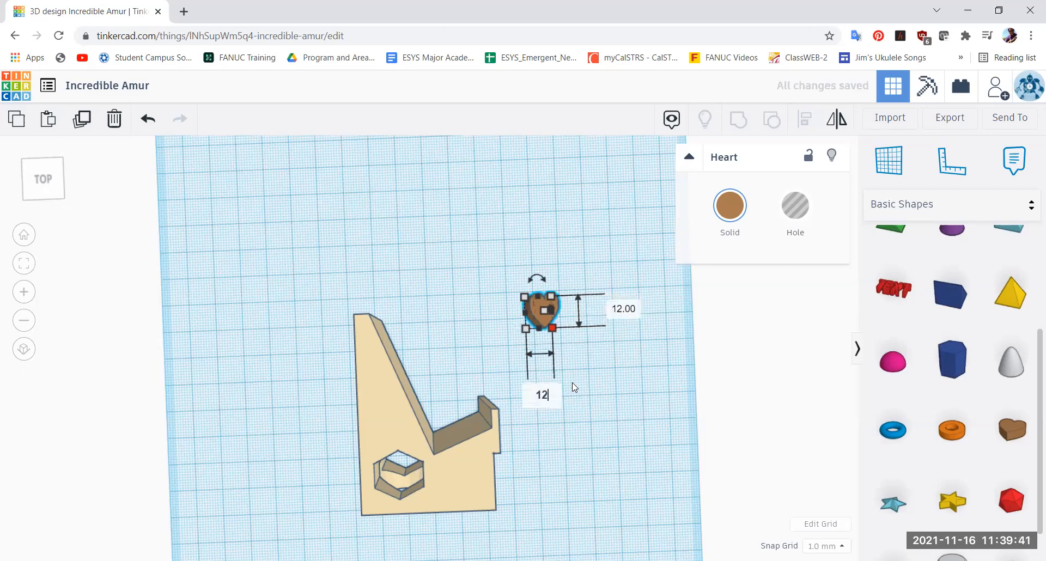
{"action": "key", "text": "Return"}
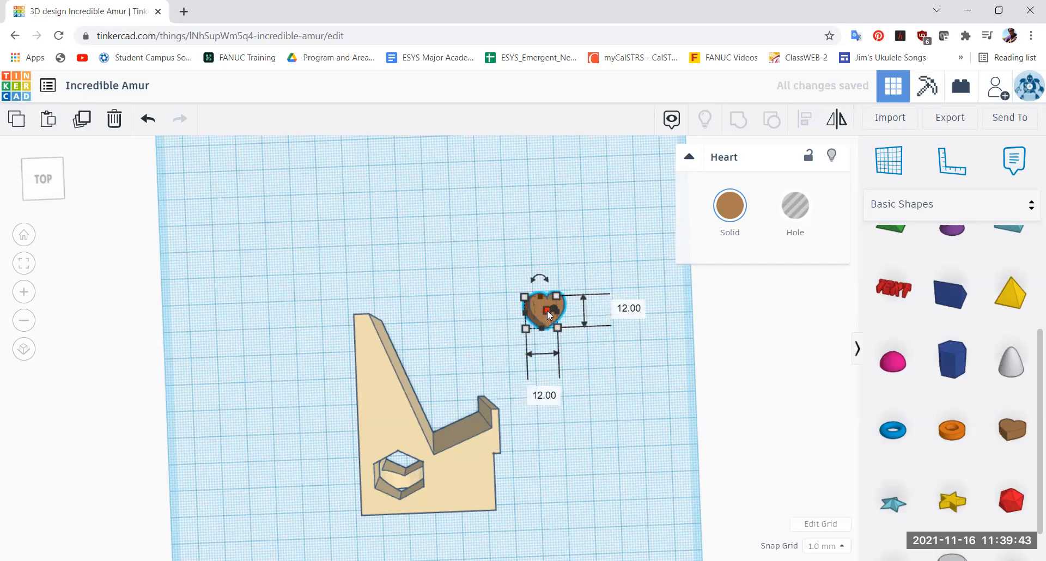
{"action": "left_click", "coordinate": [463, 306]}
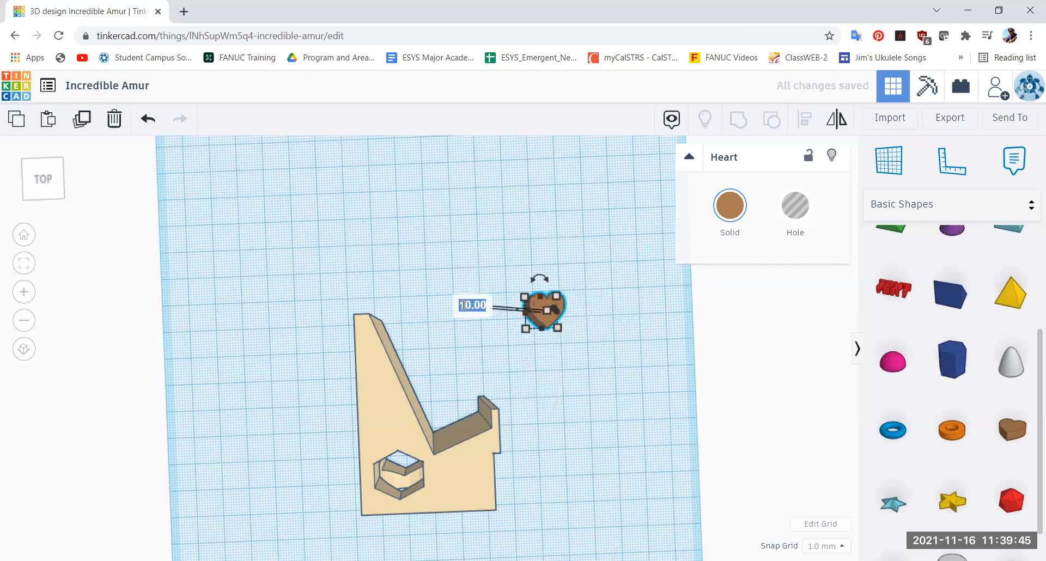
{"action": "type", "text": "50"}
{"action": "key", "text": "Return"}
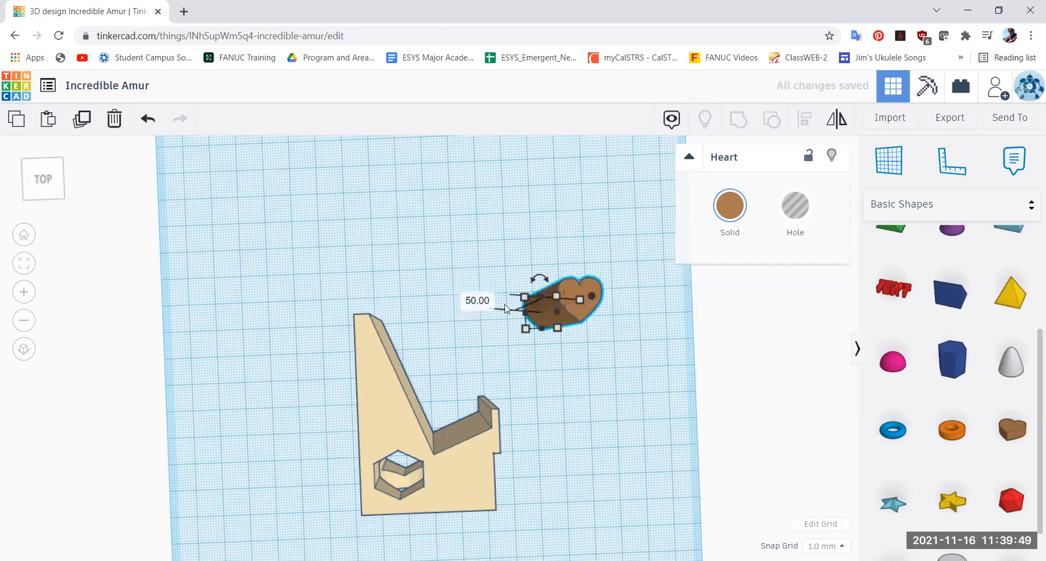
Move the heart onto the long arm behind the hexagonal hole, and shift block and heart together about 5 mm sideways and 8 mm back
{"action": "left_click_drag", "start_coordinate": [578, 308], "coordinate": [468, 391]}
{"action": "left_click_drag", "start_coordinate": [385, 443], "coordinate": [385, 440]}
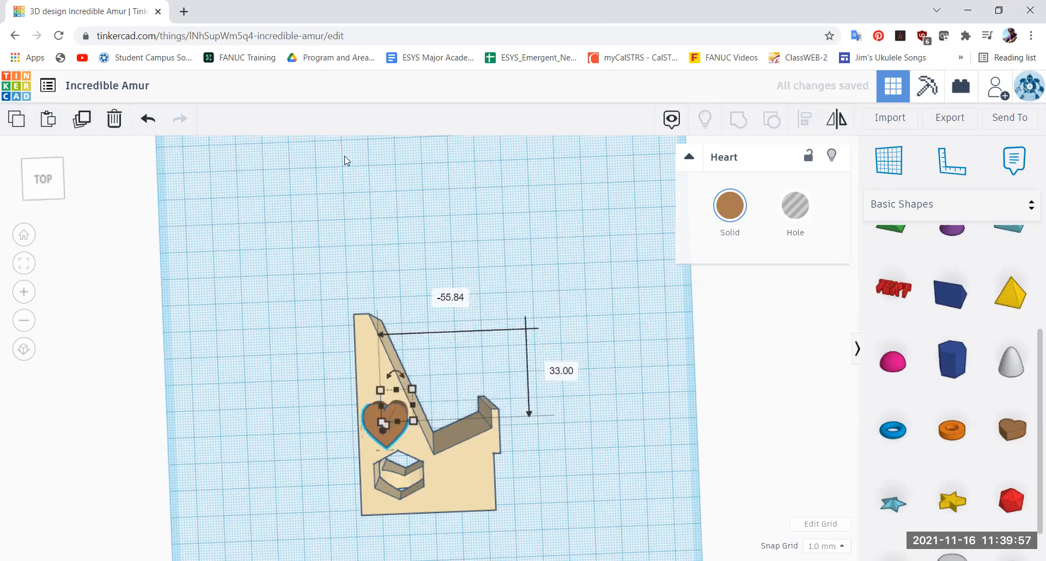
{"action": "left_click_drag", "start_coordinate": [211, 138], "coordinate": [643, 547]}
{"action": "left_click_drag", "start_coordinate": [469, 456], "coordinate": [486, 430]}
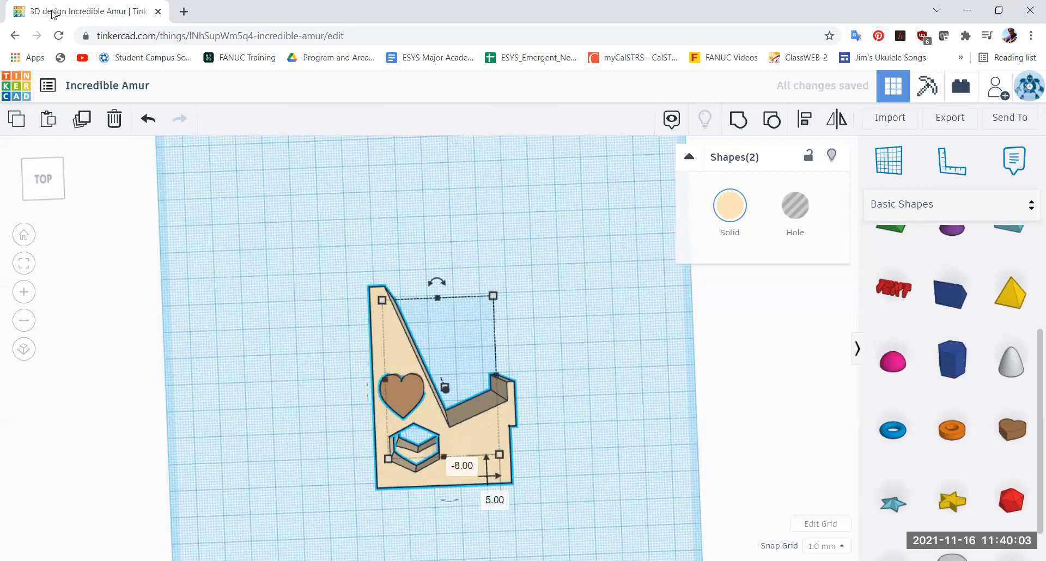
{"action": "mouse_move", "coordinate": [33, 182]}
{"action": "left_mouse_down"}
{"action": "mouse_move", "coordinate": [51, 172]}
{"action": "mouse_move", "coordinate": [51, 154]}
{"action": "mouse_move", "coordinate": [47, 188]}
{"action": "left_mouse_up"}
{"action": "left_click", "coordinate": [47, 188]}
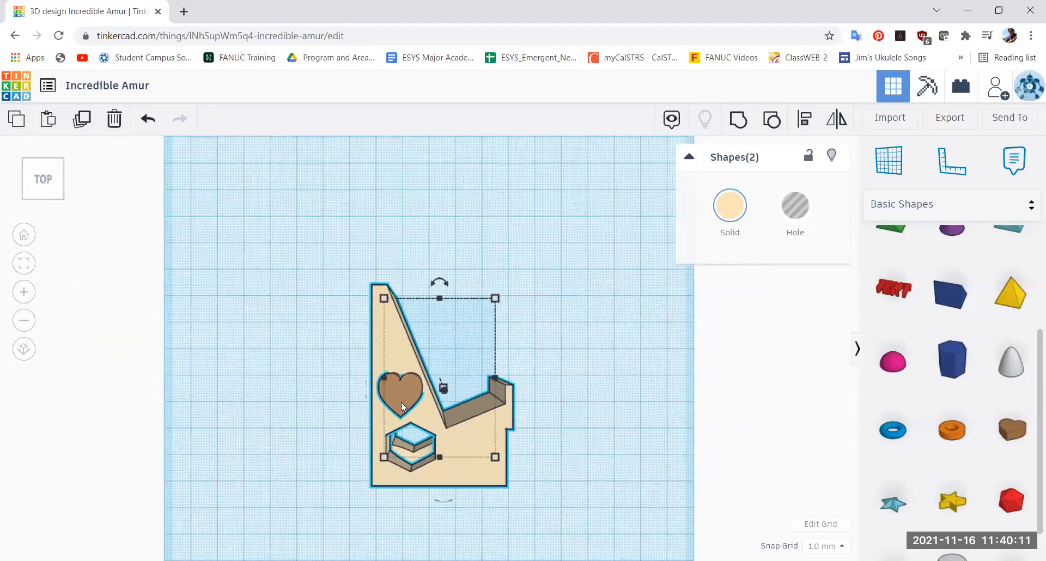
{"action": "left_click", "coordinate": [306, 386]}
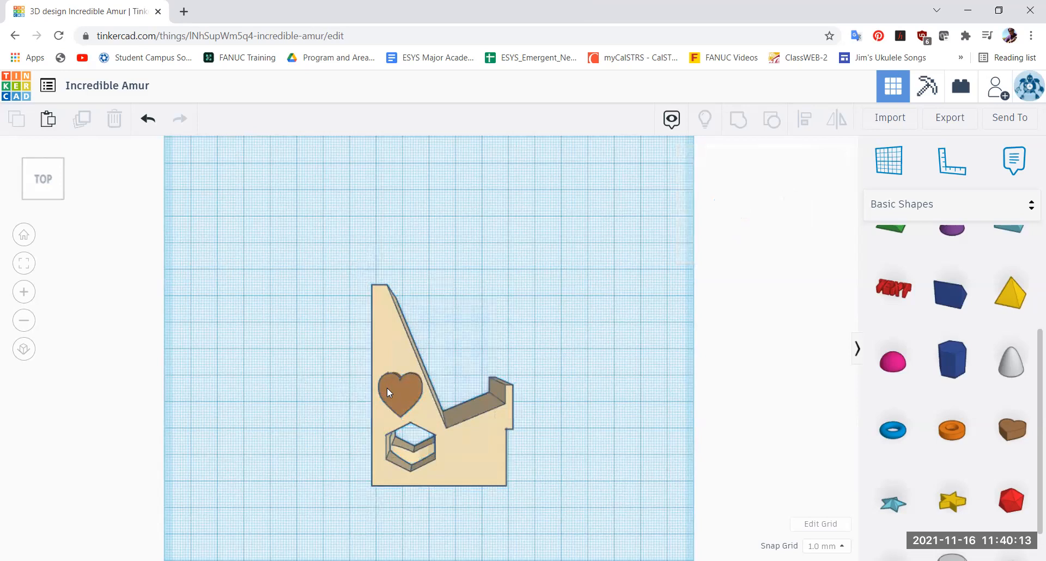
Reduce the heart's width and depth to 11 mm so it fits within the tapered long arm
{"action": "left_click", "coordinate": [388, 389]}
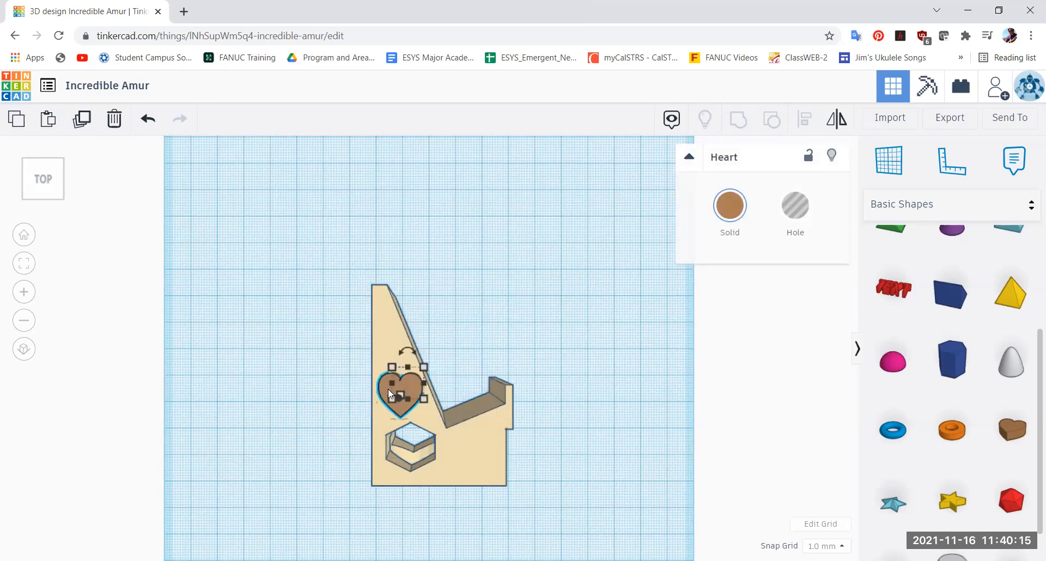
{"action": "key", "text": "Left"}
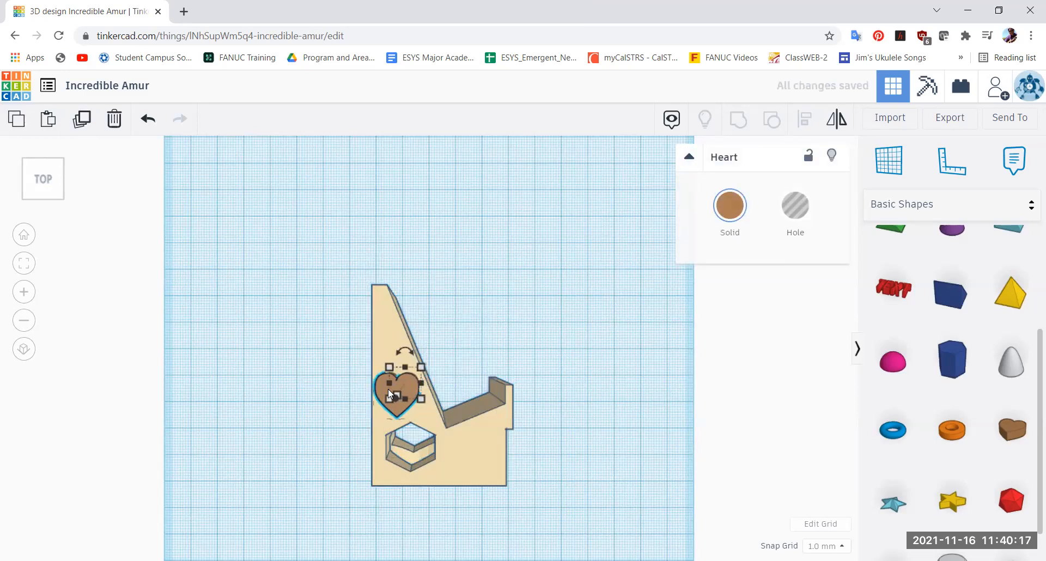
{"action": "key", "text": "Right"}
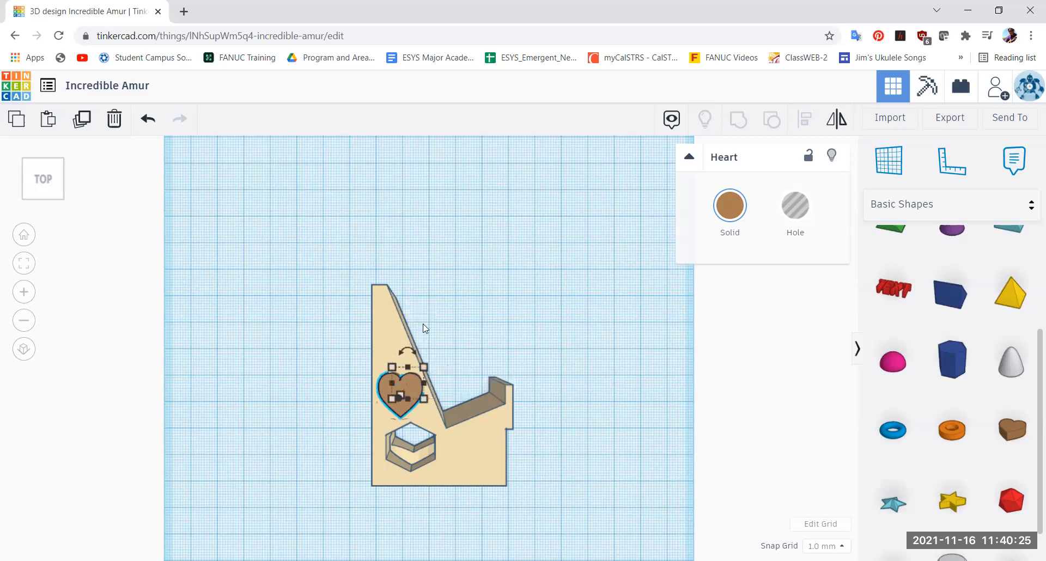
{"action": "left_click", "coordinate": [414, 304]}
{"action": "type", "text": "11"}
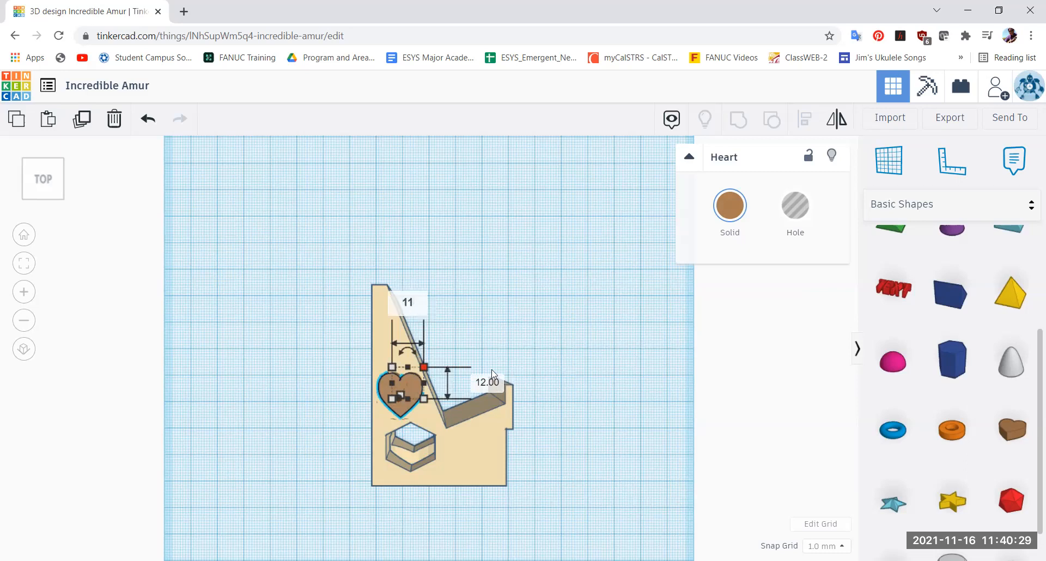
{"action": "left_click", "coordinate": [491, 381]}
{"action": "type", "text": "11"}
{"action": "key", "text": "Return"}
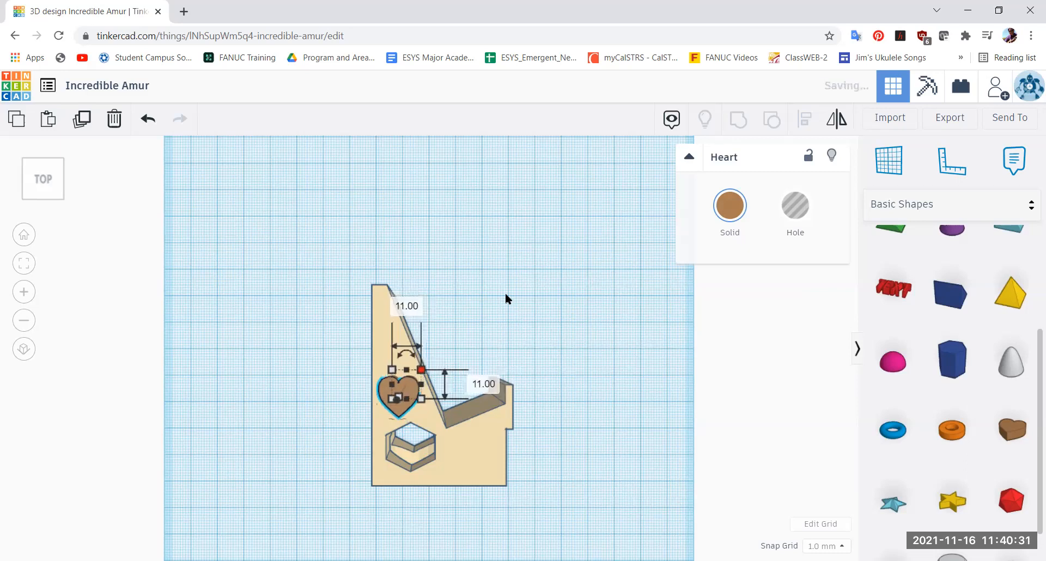
{"action": "left_click", "coordinate": [476, 259]}
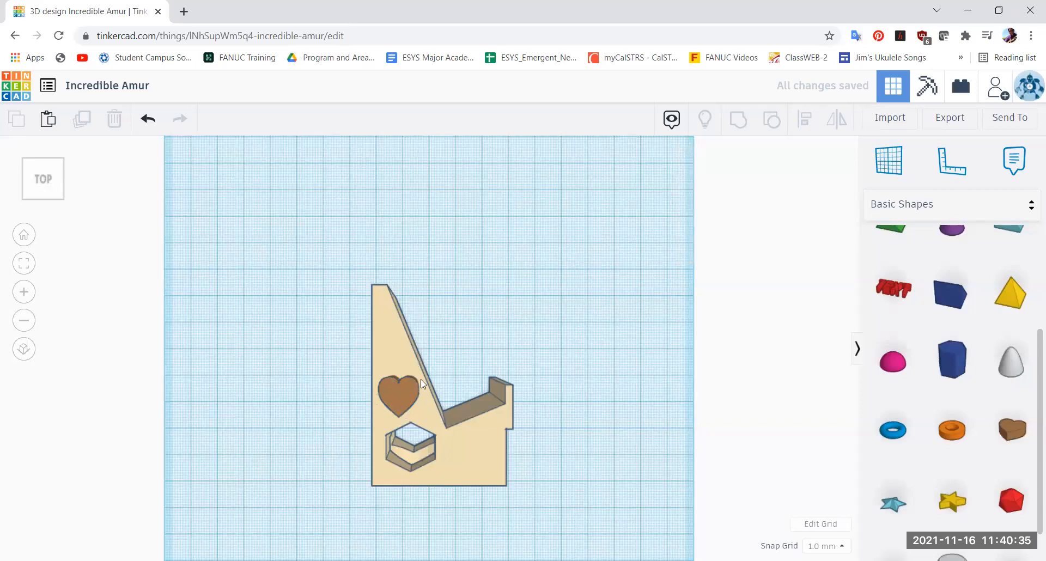
Group the heart as a hole with the block to cut it through the arm, and shift the block 2 mm sideways and 1 mm back
{"action": "left_click", "coordinate": [391, 390]}
{"action": "left_click", "coordinate": [797, 204]}
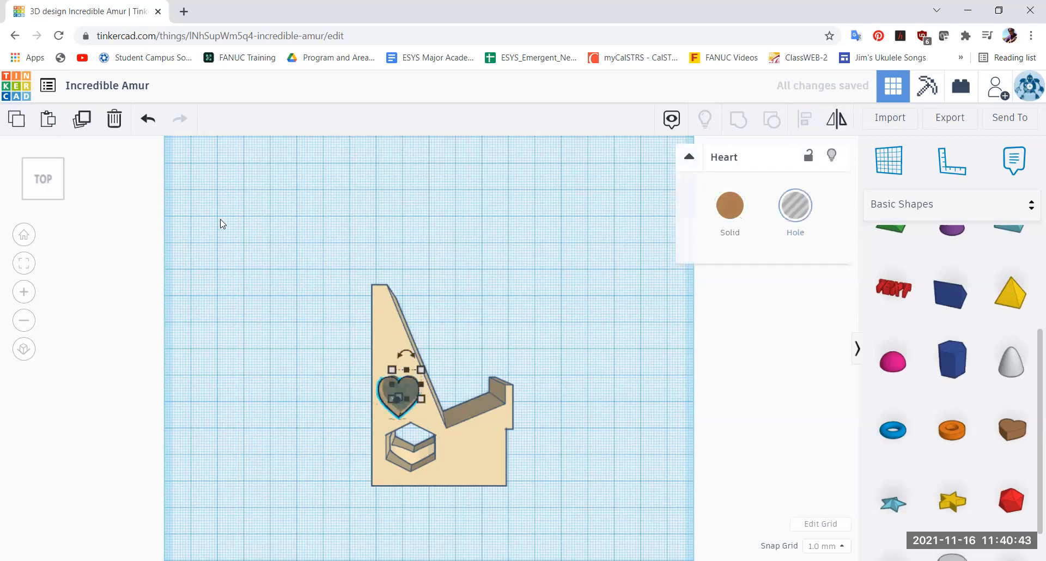
{"action": "left_click_drag", "start_coordinate": [271, 207], "coordinate": [554, 533]}
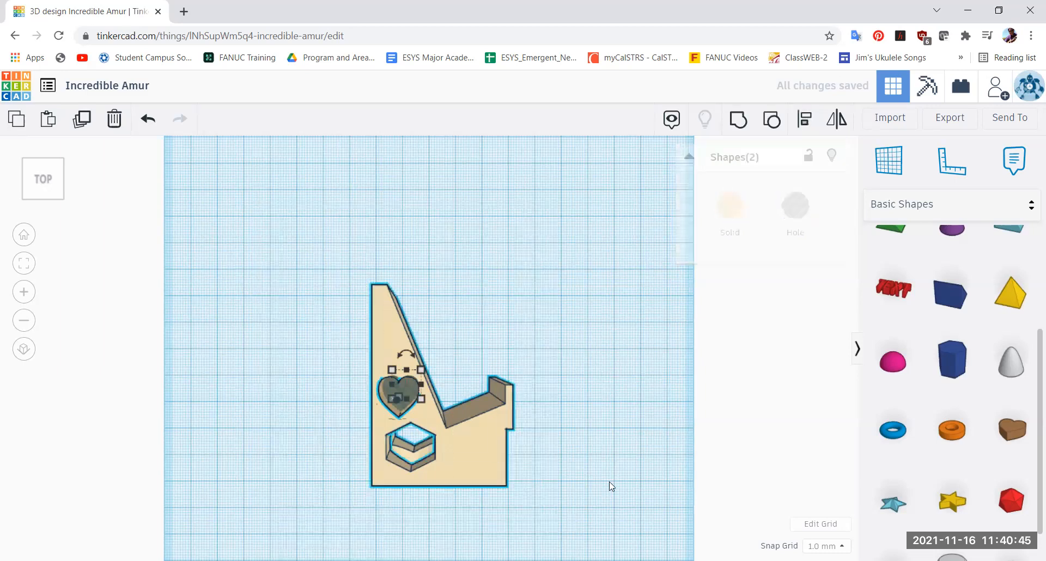
{"action": "left_click", "coordinate": [737, 123]}
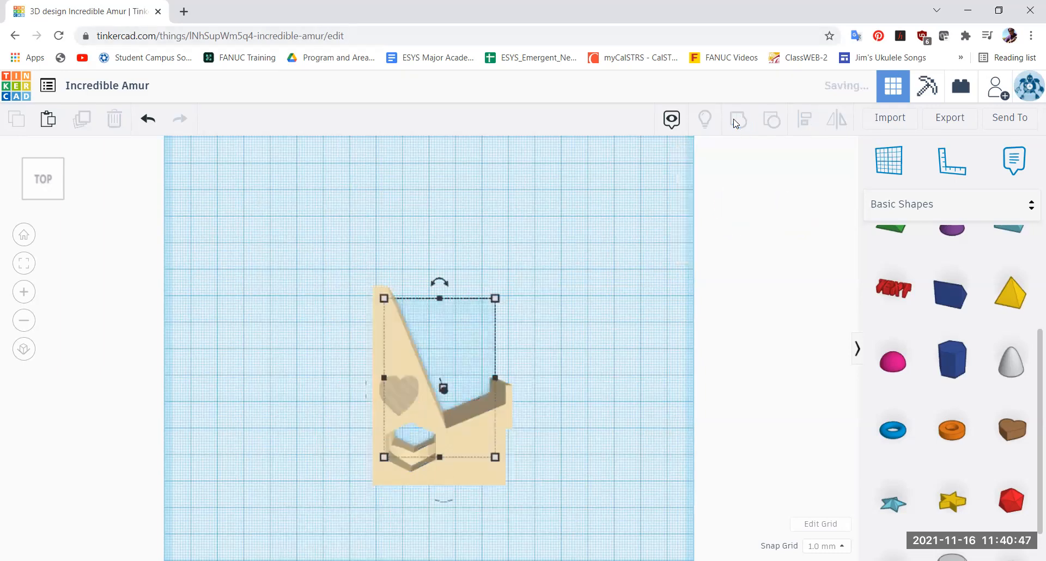
{"action": "left_click", "coordinate": [526, 224]}
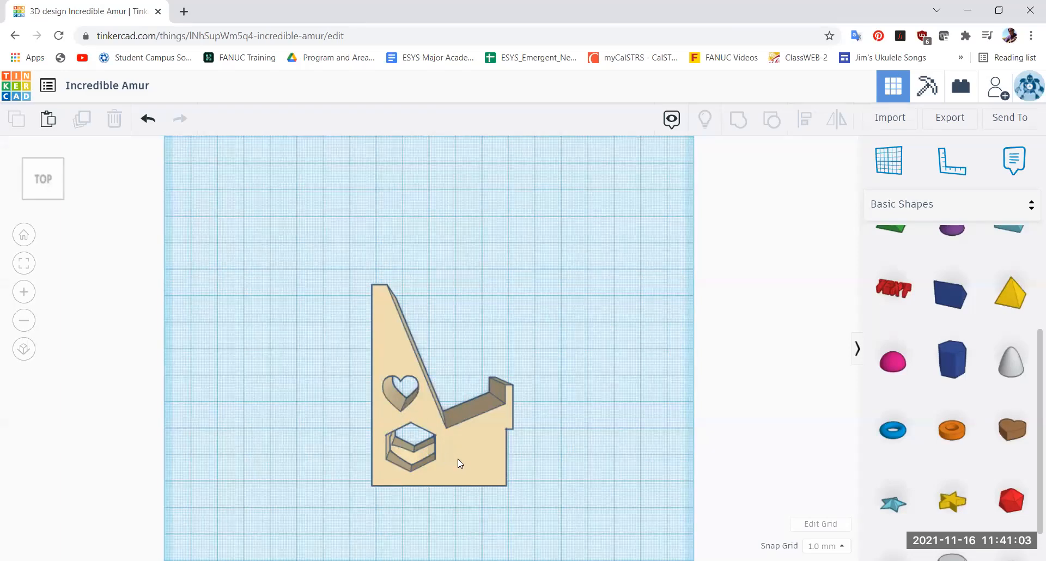
{"action": "left_click_drag", "start_coordinate": [477, 452], "coordinate": [483, 448]}
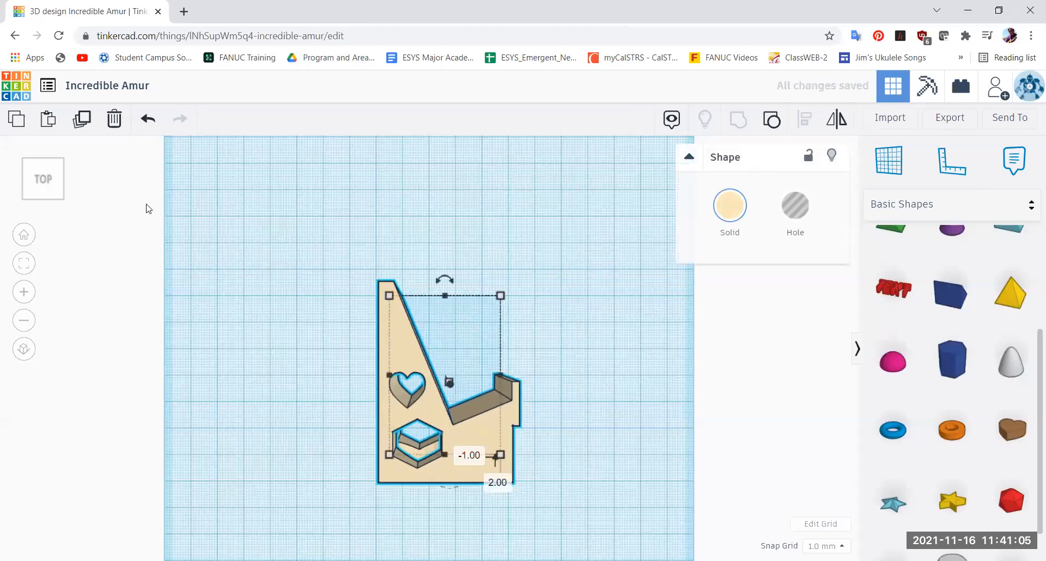
Place a cylinder beside the block's short arm and rotate it 90° so that it lies on its side
{"action": "left_click", "coordinate": [53, 187]}
{"action": "left_click_drag", "start_coordinate": [54, 185], "coordinate": [57, 195]}
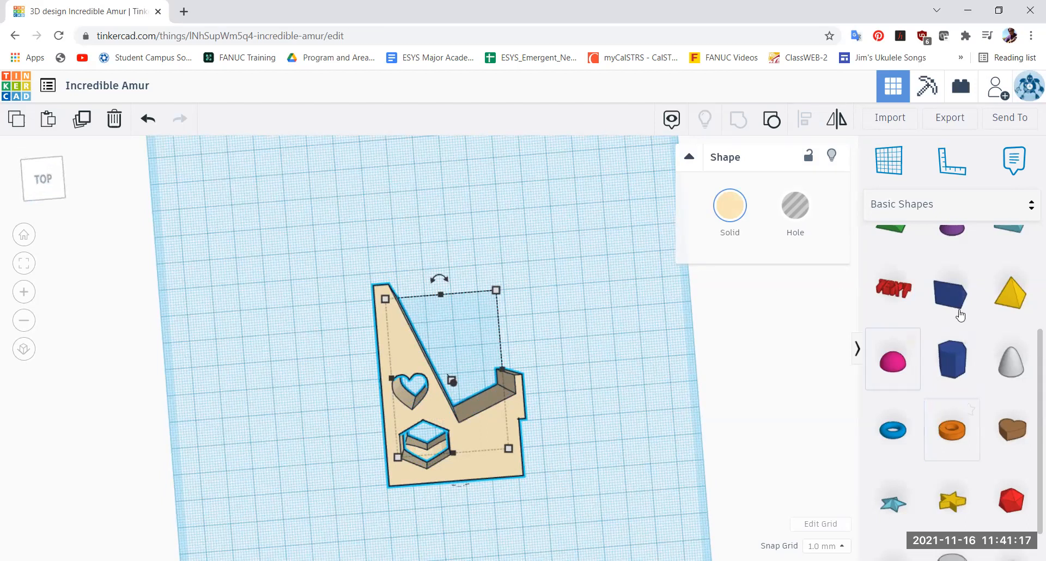
{"action": "scroll", "coordinate": [1016, 321], "scroll_direction": "up", "scroll_amount": 2}
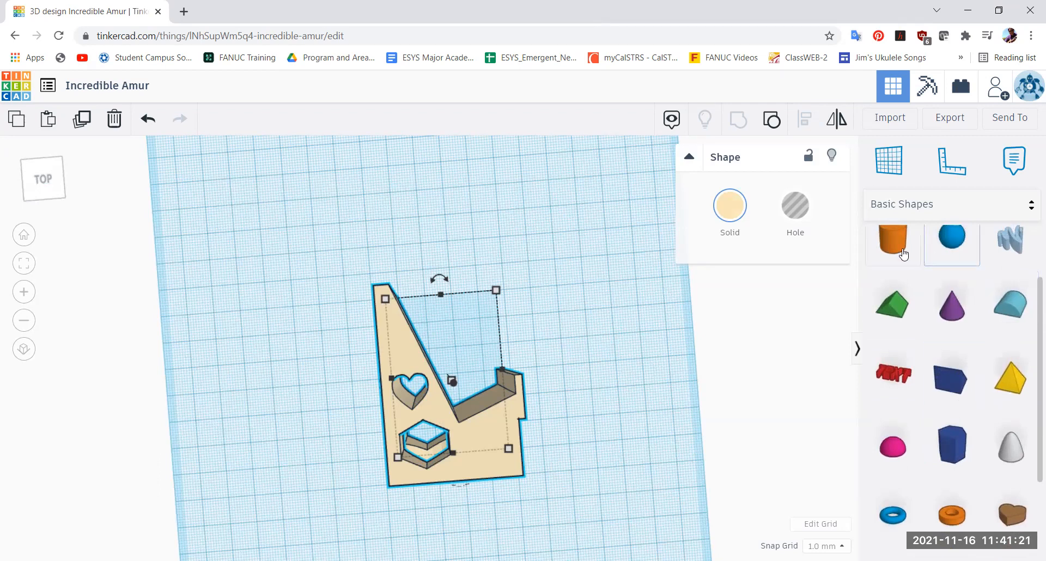
{"action": "left_click_drag", "start_coordinate": [892, 240], "coordinate": [586, 373]}
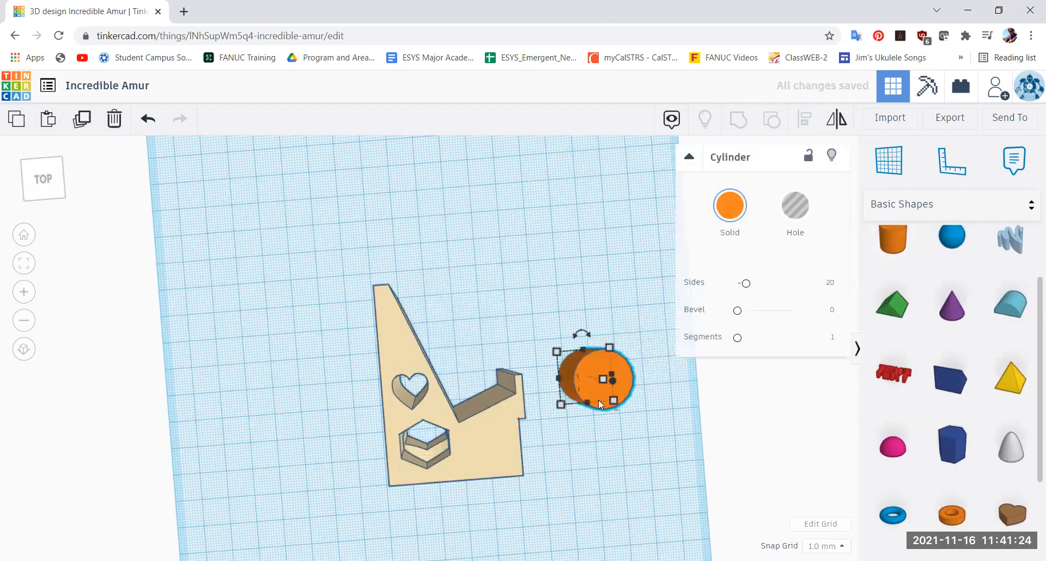
{"action": "left_click", "coordinate": [48, 176]}
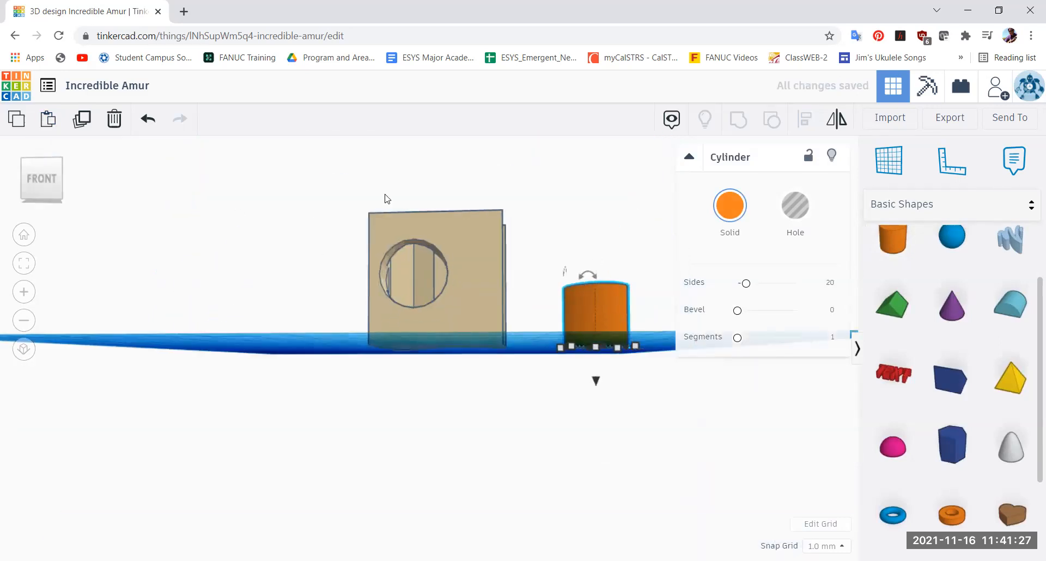
{"action": "left_click_drag", "start_coordinate": [580, 269], "coordinate": [645, 320]}
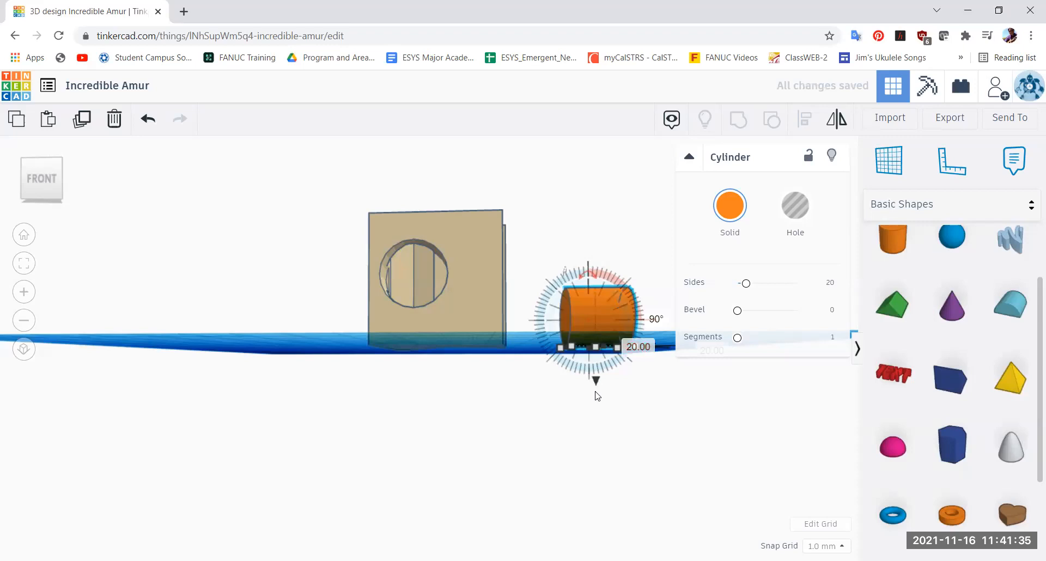
Raise the cylinder to 13 mm above the workplane and rotate it 90° horizontally so its axis runs front to back
{"action": "left_click_drag", "start_coordinate": [595, 375], "coordinate": [587, 338]}
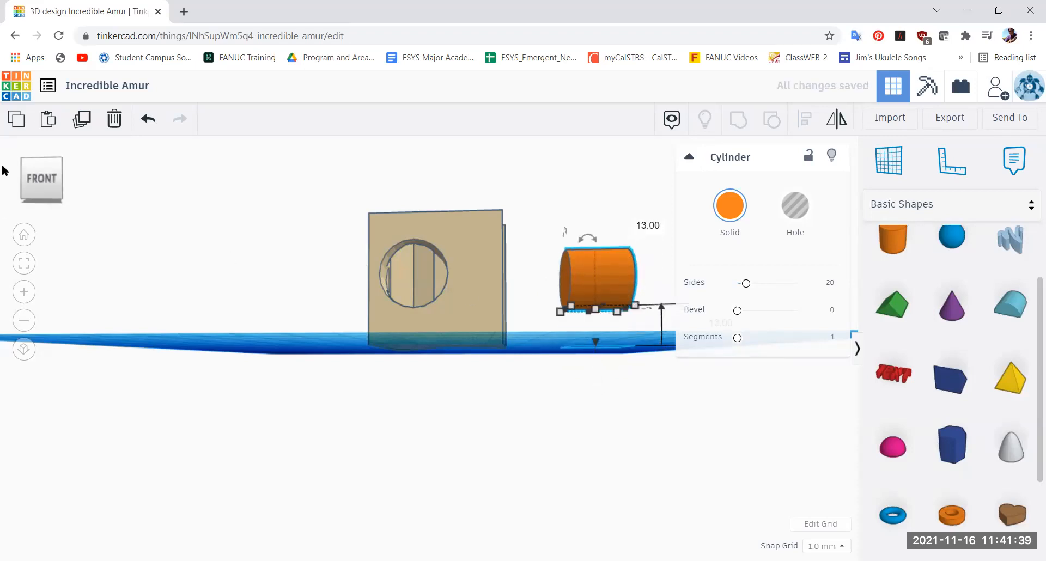
{"action": "left_click", "coordinate": [48, 190]}
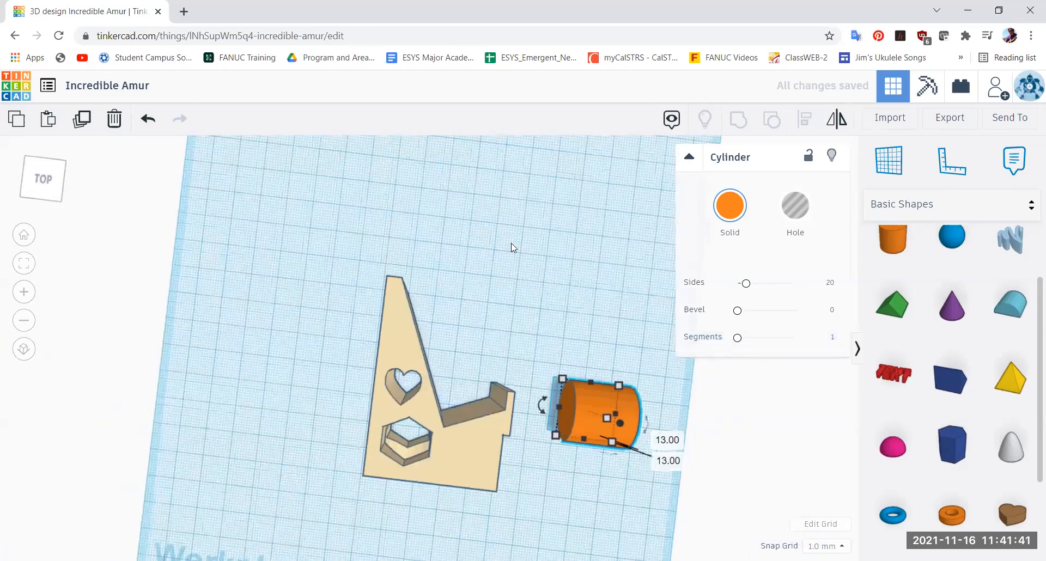
{"action": "left_click_drag", "start_coordinate": [540, 407], "coordinate": [580, 470]}
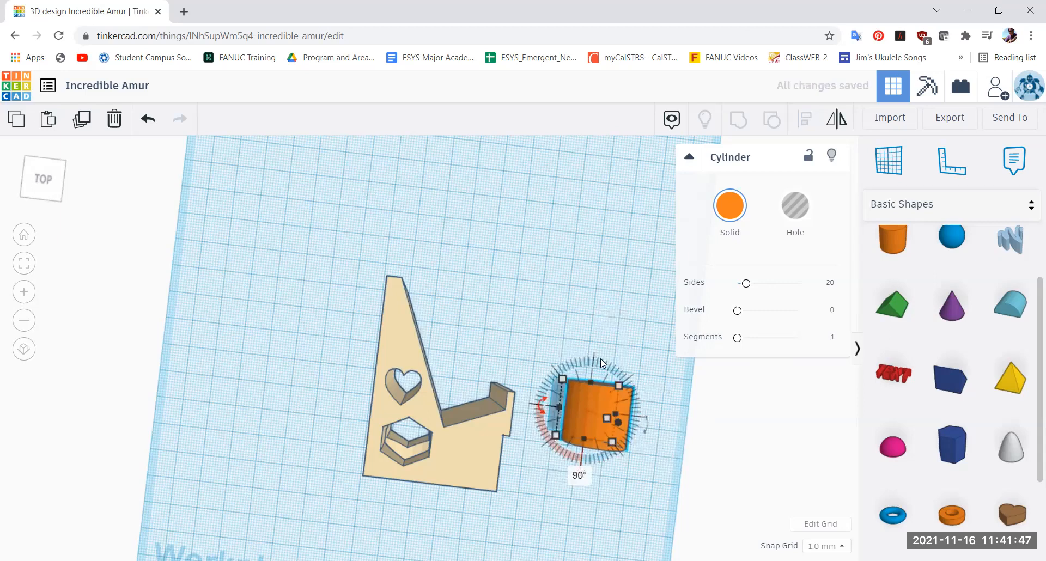
{"action": "left_click", "coordinate": [580, 275]}
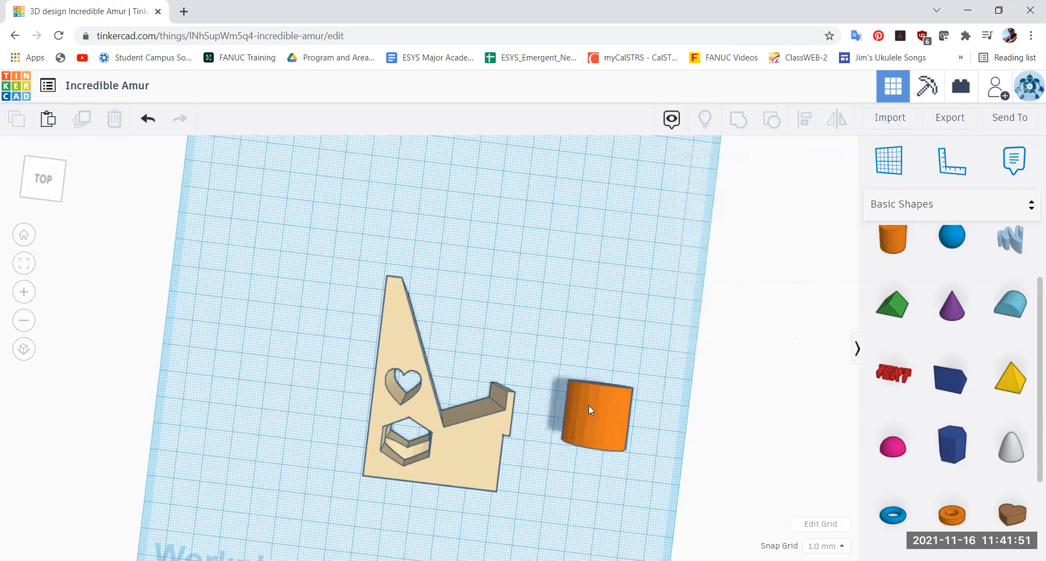
Set the cylinder's length to 35 mm and its width to 8 mm
{"action": "left_click", "coordinate": [584, 391]}
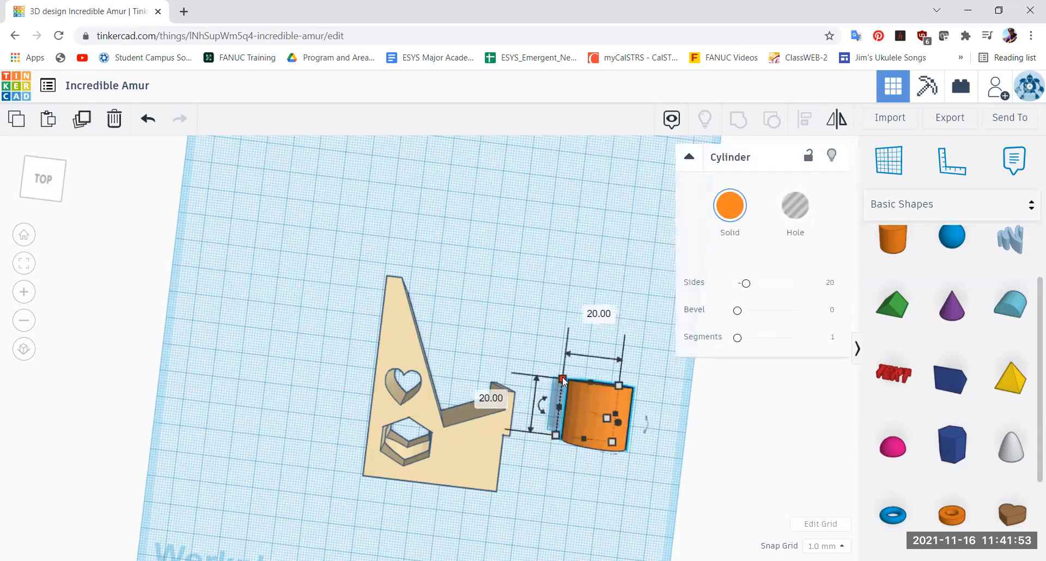
{"action": "left_click", "coordinate": [489, 398]}
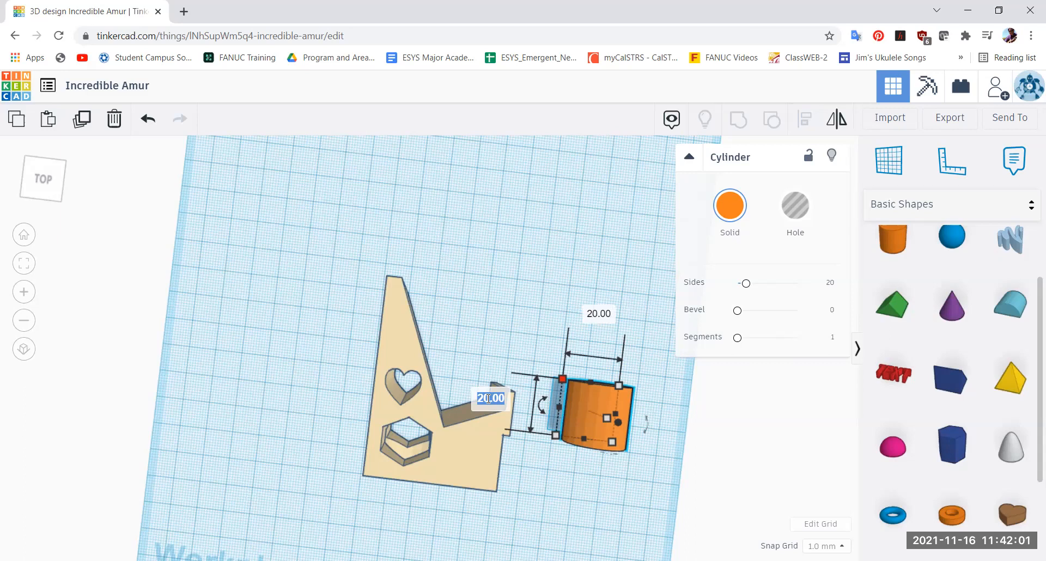
{"action": "type", "text": "35"}
{"action": "key", "text": "Return"}
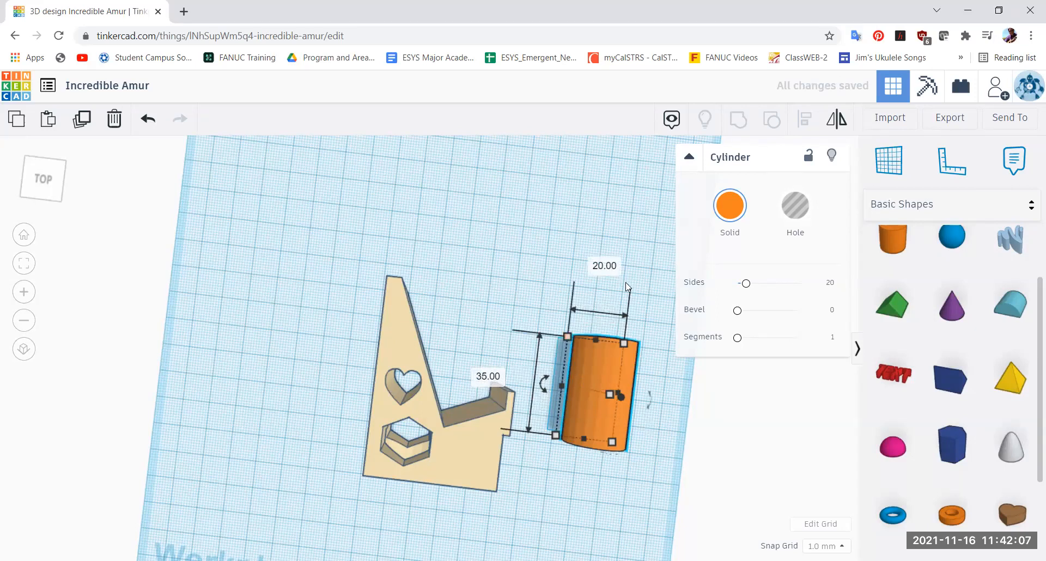
{"action": "left_click", "coordinate": [604, 266]}
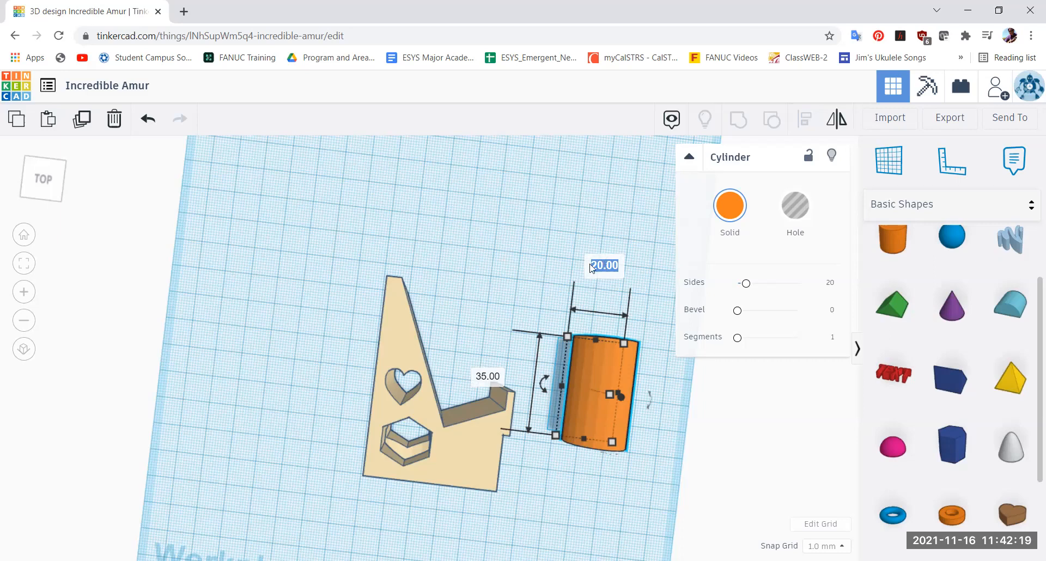
{"action": "type", "text": "8"}
{"action": "key", "text": "Return"}
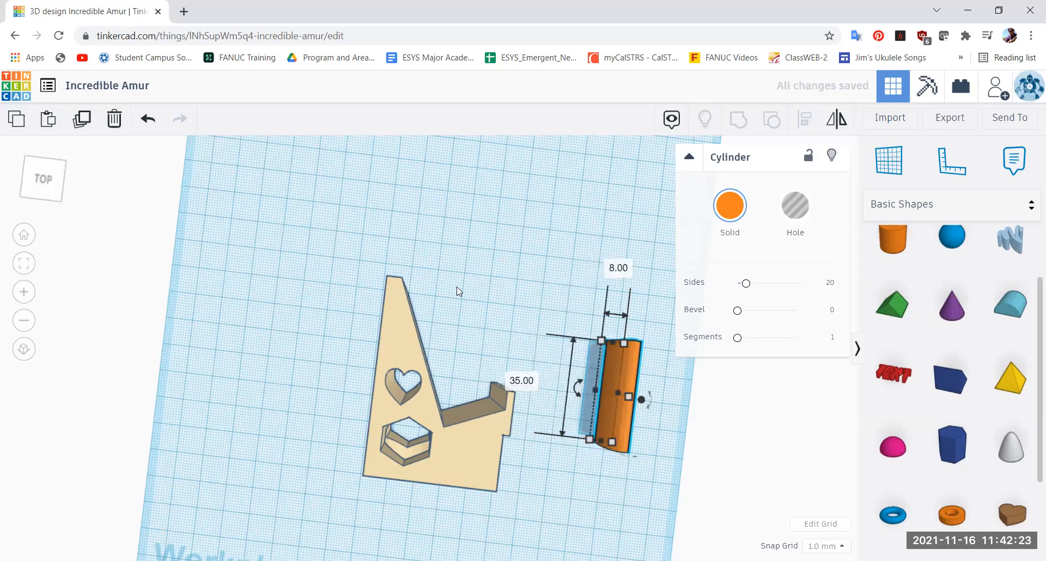
Move the cylinder a little closer to the block and set its height to 8 mm
{"action": "left_click", "coordinate": [51, 182]}
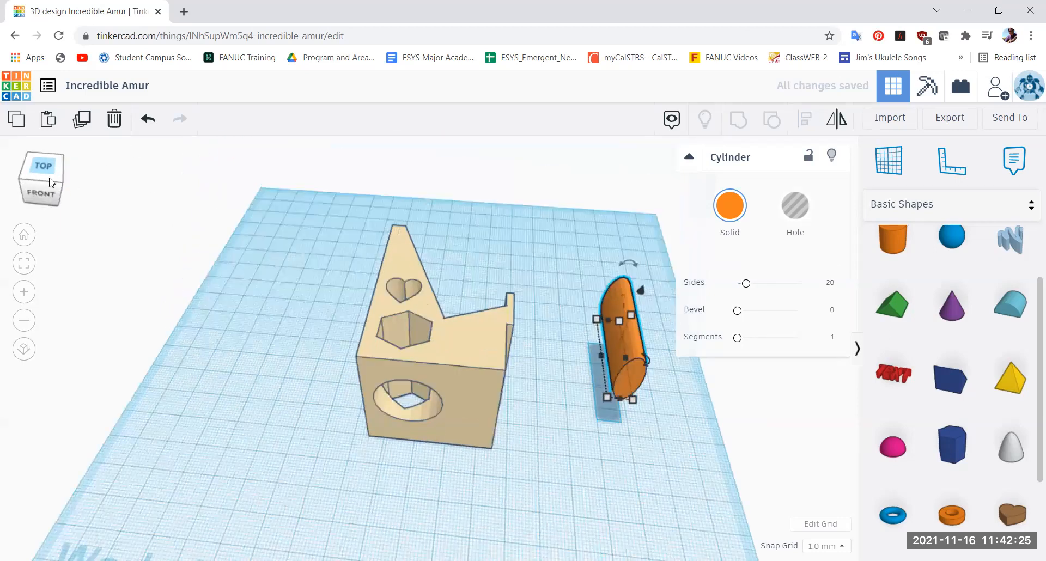
{"action": "left_click", "coordinate": [49, 178]}
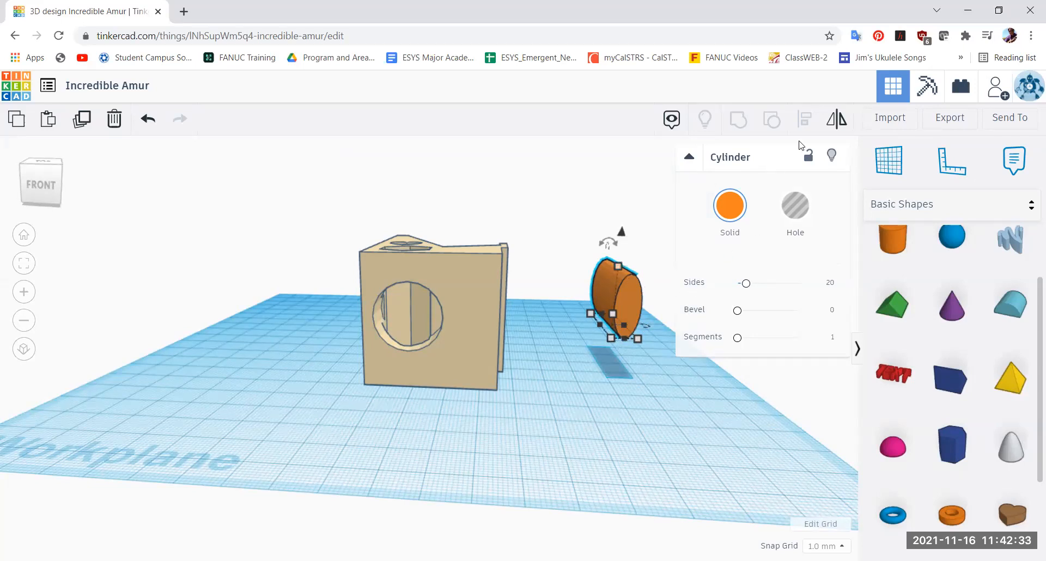
{"action": "left_click_drag", "start_coordinate": [624, 302], "coordinate": [574, 301]}
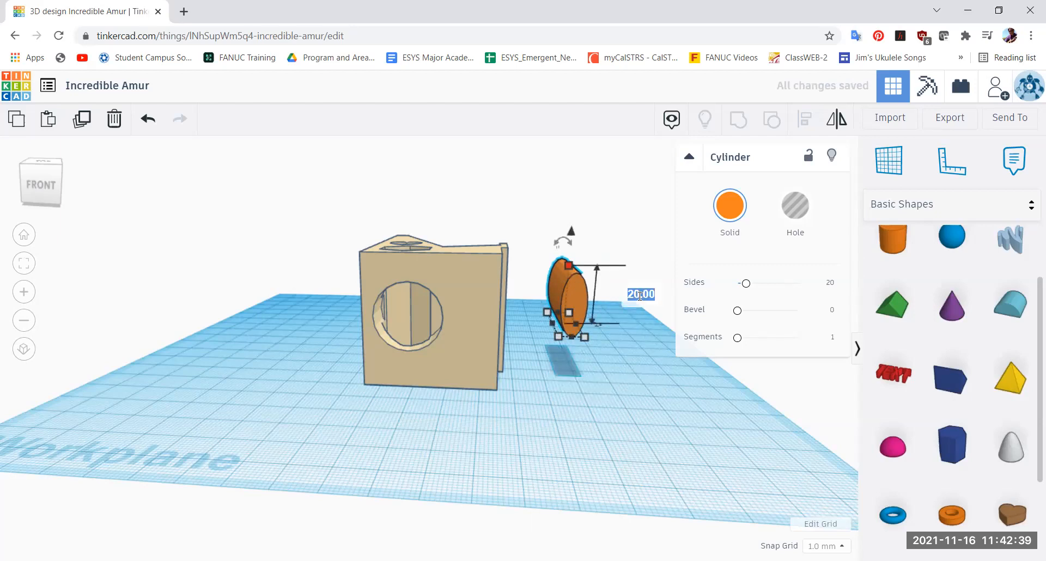
{"action": "type", "text": "8"}
{"action": "key", "text": "Return"}
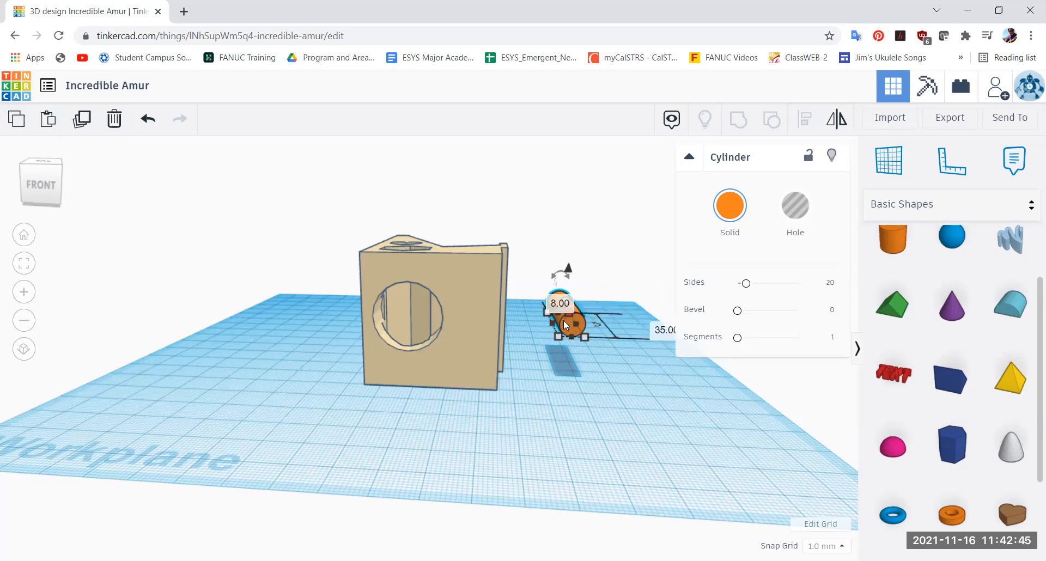
Move the cylinder 54 mm sideways and 20 mm forward beneath the heart and hexagonal holes, and raise it 4 mm within the front pocket
{"action": "left_click", "coordinate": [42, 161]}
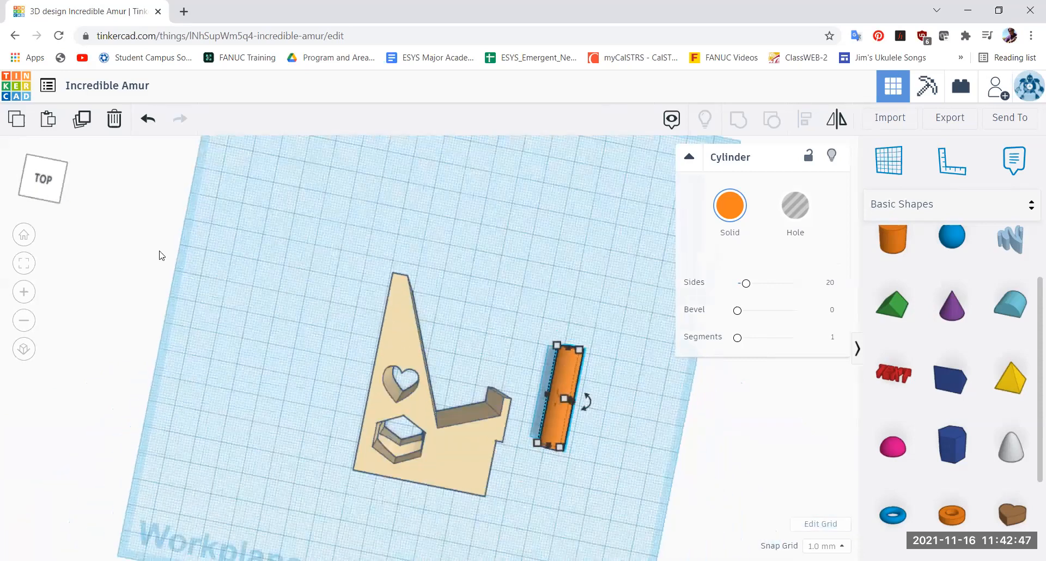
{"action": "left_click_drag", "start_coordinate": [564, 377], "coordinate": [396, 403]}
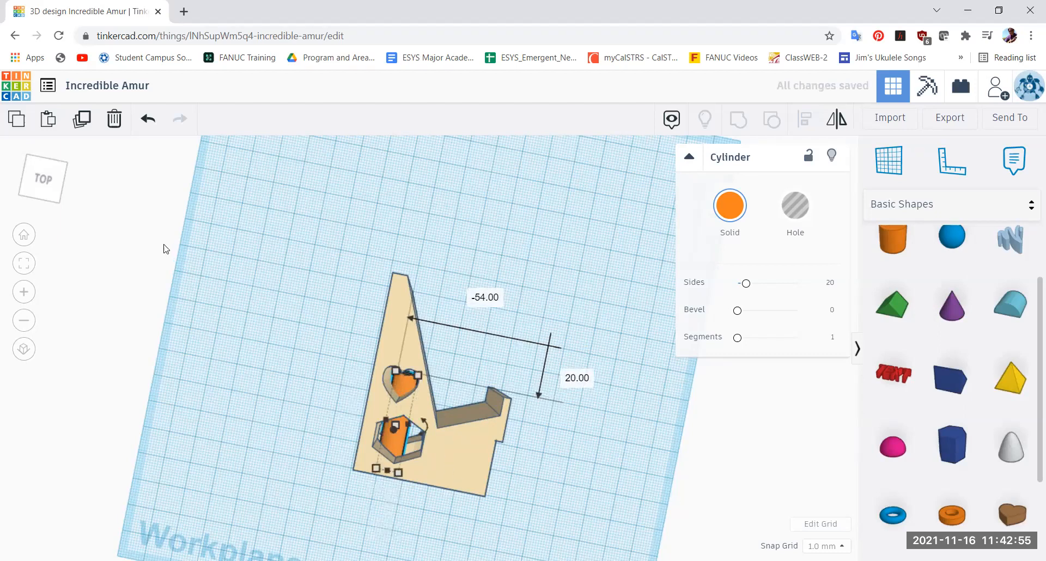
{"action": "left_click", "coordinate": [43, 191]}
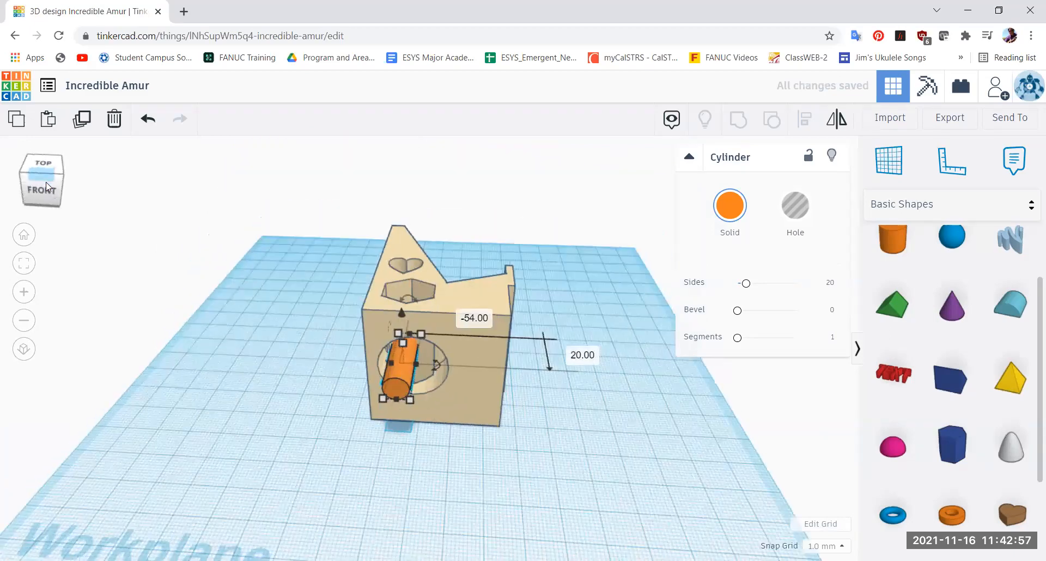
{"action": "left_click", "coordinate": [45, 182]}
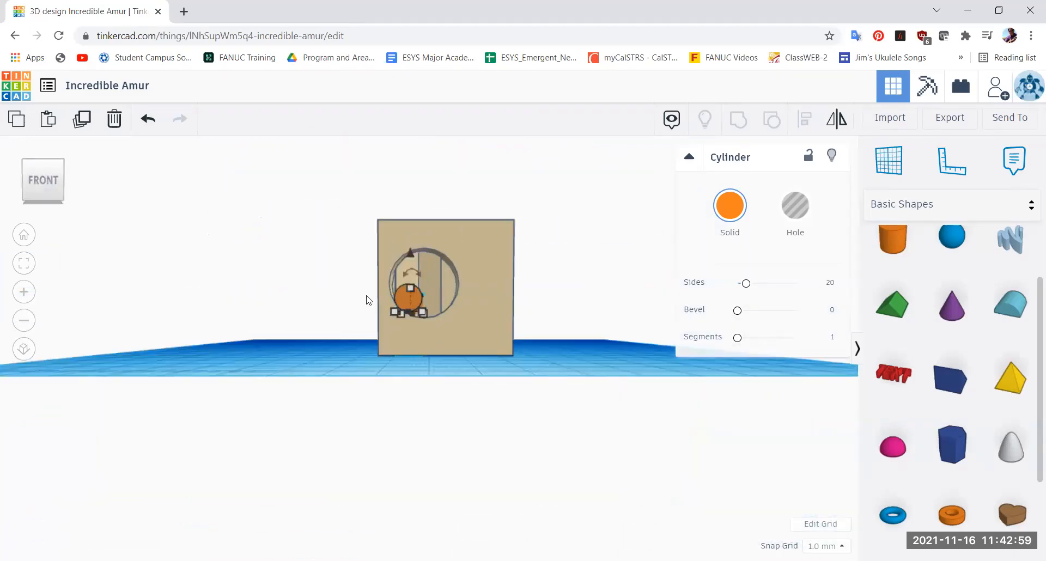
{"action": "left_click_drag", "start_coordinate": [410, 250], "coordinate": [408, 237]}
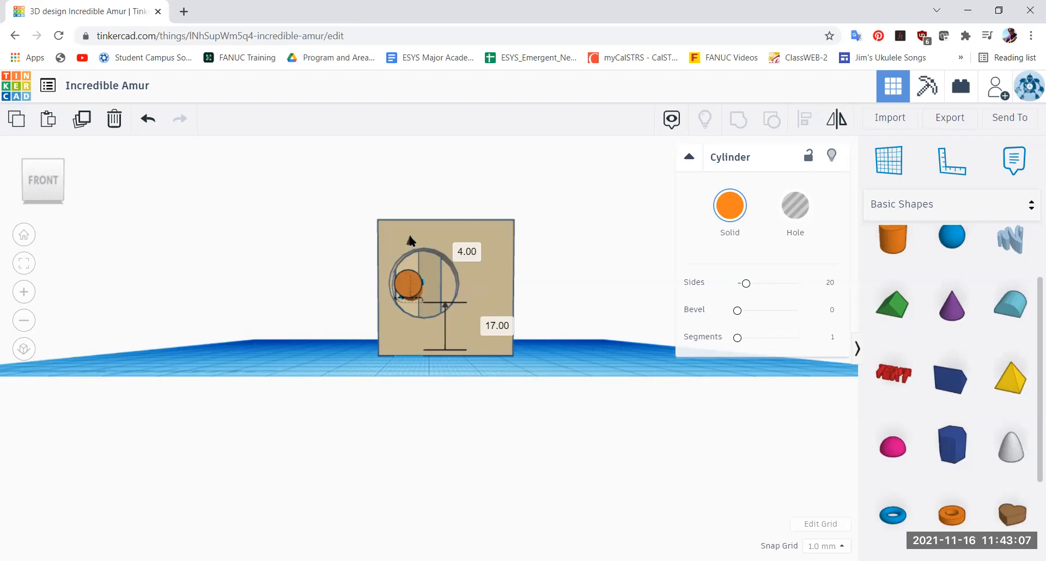
{"action": "left_click_drag", "start_coordinate": [410, 239], "coordinate": [410, 235]}
Slide the cylinder deeper into the block so its front end no longer sticks out of the round pocket
{"action": "left_click_drag", "start_coordinate": [48, 189], "coordinate": [64, 200]}
{"action": "left_click_drag", "start_coordinate": [69, 195], "coordinate": [78, 210]}
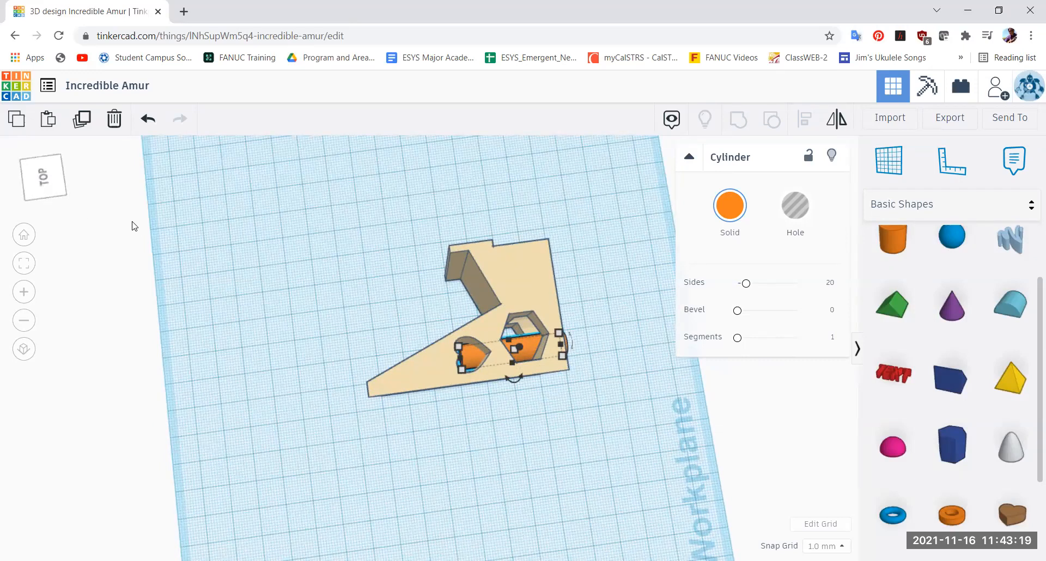
{"action": "left_click", "coordinate": [41, 190]}
{"action": "left_click_drag", "start_coordinate": [40, 188], "coordinate": [35, 185]}
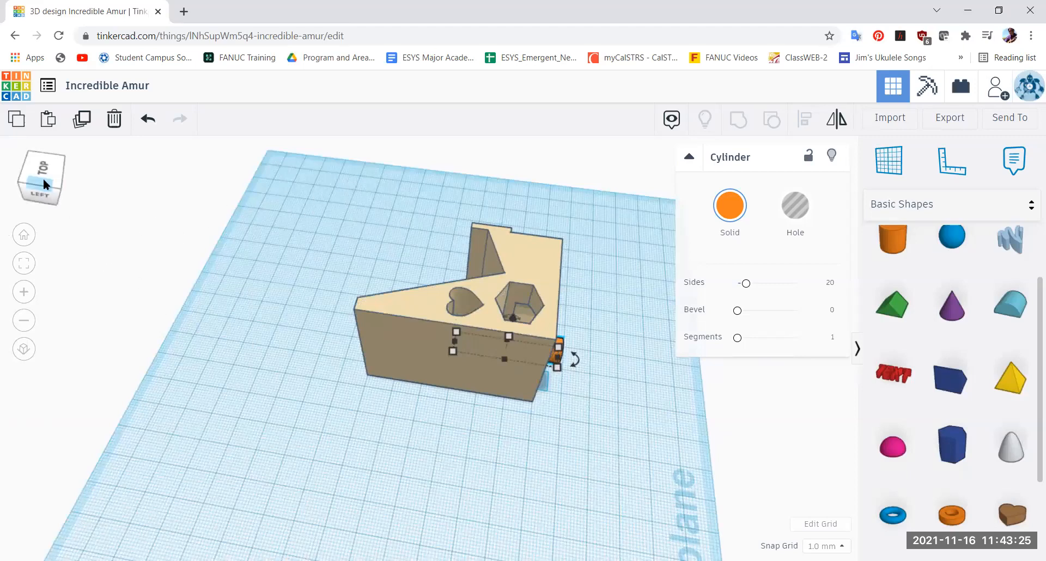
{"action": "left_click_drag", "start_coordinate": [43, 173], "coordinate": [44, 166]}
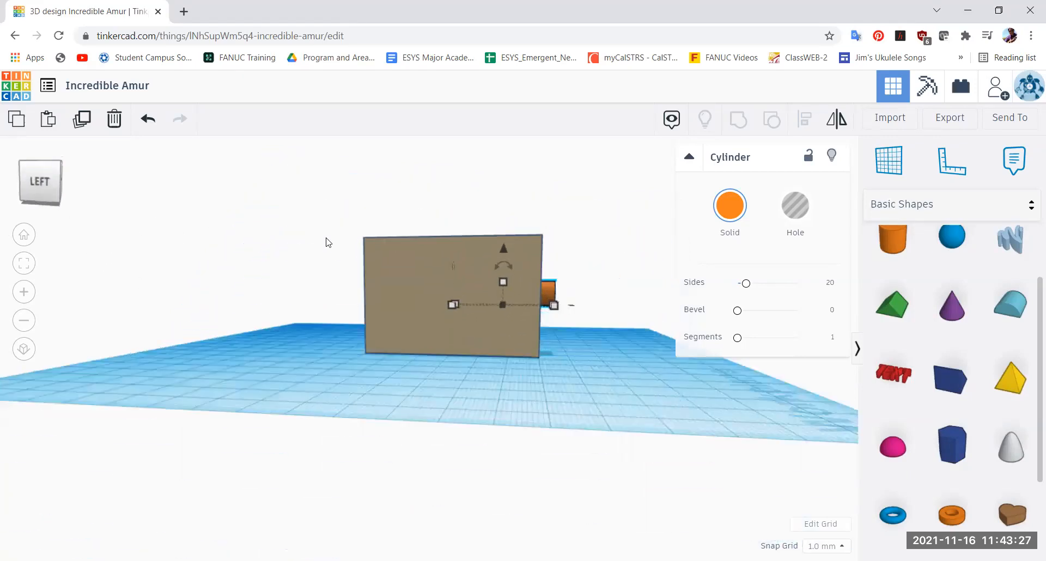
{"action": "left_click_drag", "start_coordinate": [550, 290], "coordinate": [534, 290]}
Check the long arm's inner face and the front pocket to see where the cylinder sits in the block
{"action": "left_click_drag", "start_coordinate": [50, 177], "coordinate": [30, 180]}
{"action": "left_click_drag", "start_coordinate": [352, 349], "coordinate": [438, 344]}
{"action": "left_click_drag", "start_coordinate": [48, 195], "coordinate": [209, 303]}
{"action": "left_click_drag", "start_coordinate": [47, 185], "coordinate": [265, 303]}
{"action": "left_click", "coordinate": [507, 398]}
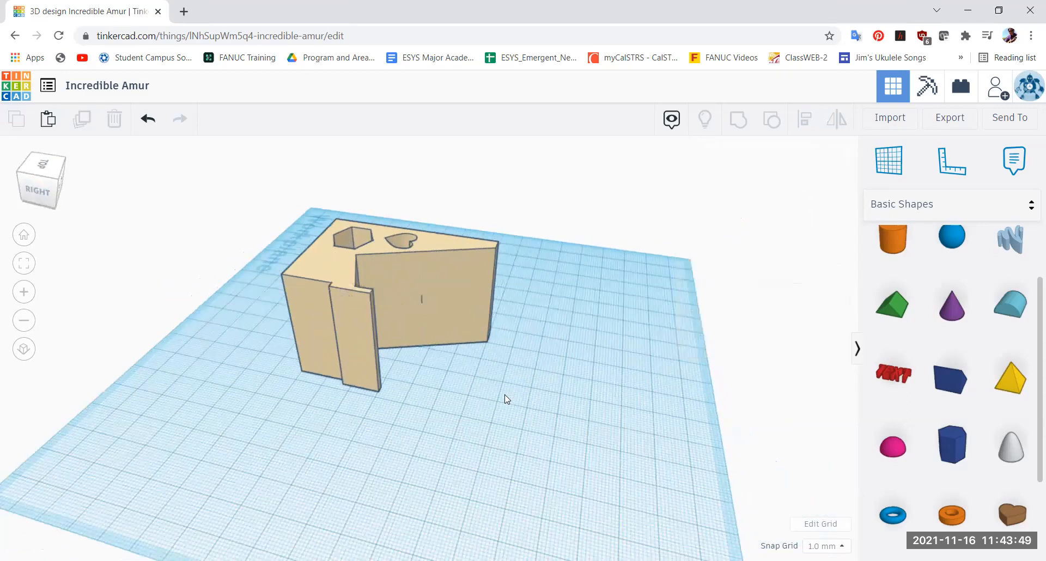
{"action": "scroll", "coordinate": [436, 308], "scroll_direction": "up", "scroll_amount": 5}
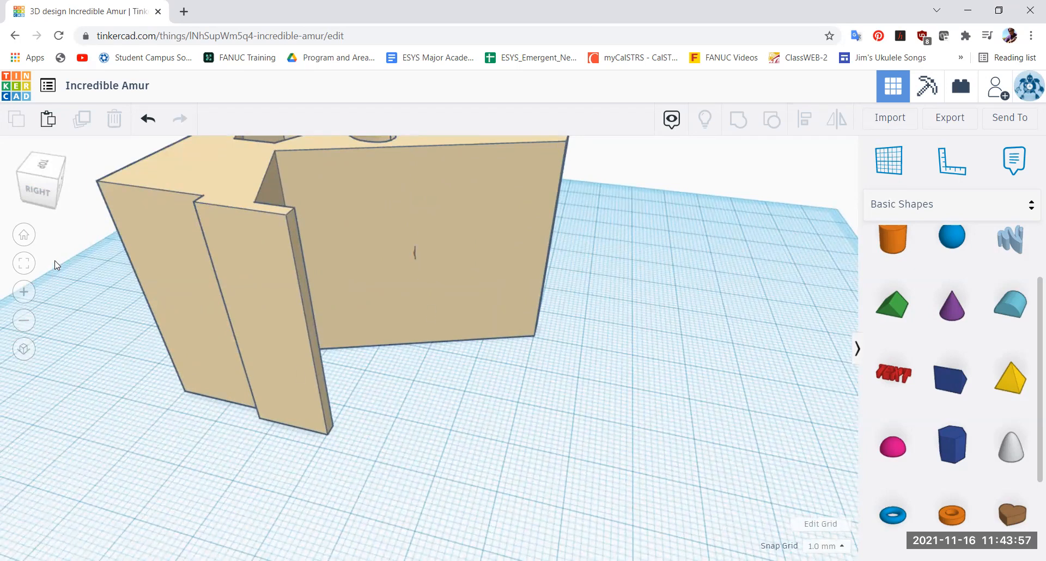
{"action": "left_click_drag", "start_coordinate": [31, 182], "coordinate": [64, 180]}
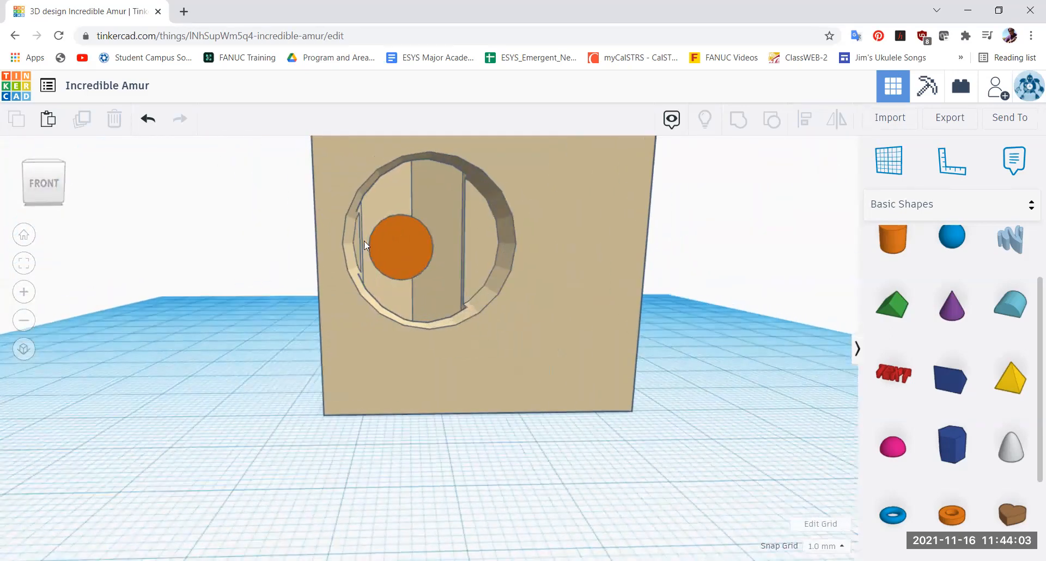
{"action": "left_click", "coordinate": [382, 243]}
{"action": "left_click_drag", "start_coordinate": [380, 243], "coordinate": [382, 240]}
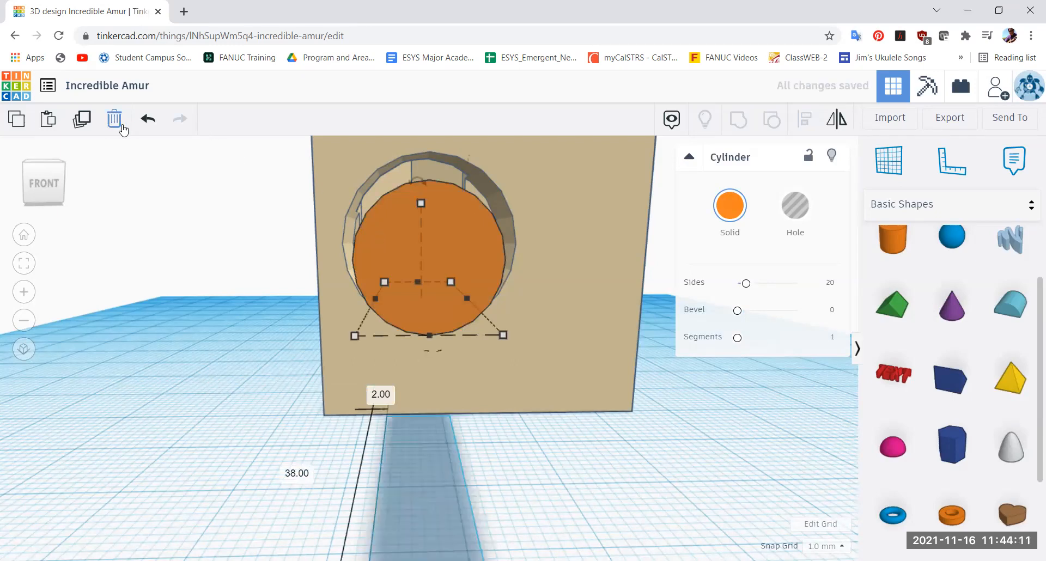
{"action": "left_click", "coordinate": [146, 121]}
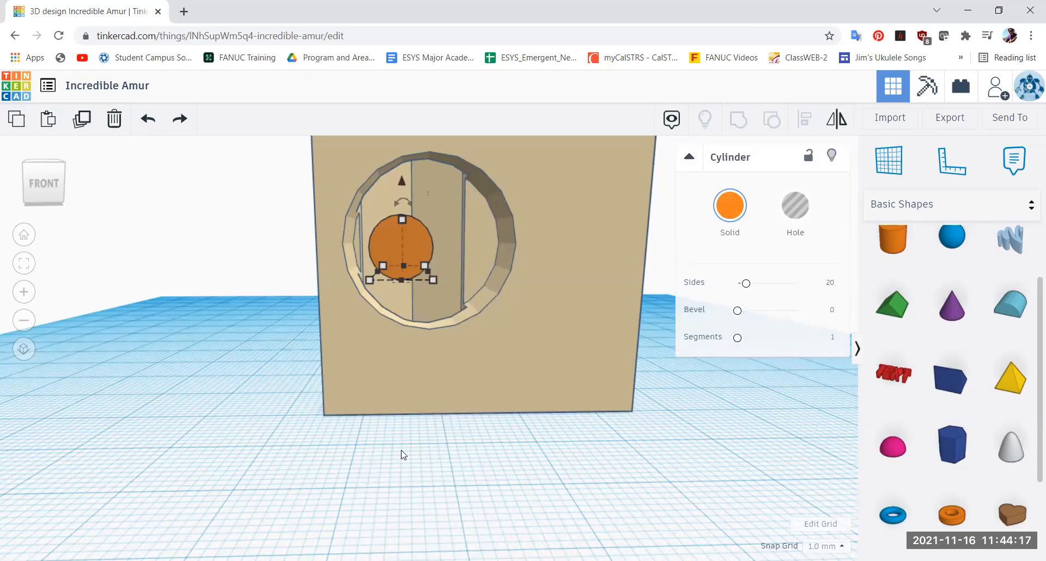
Shift the cylinder 1 mm toward the long arm's outer side and turn it into a hole
{"action": "key", "text": "Left"}
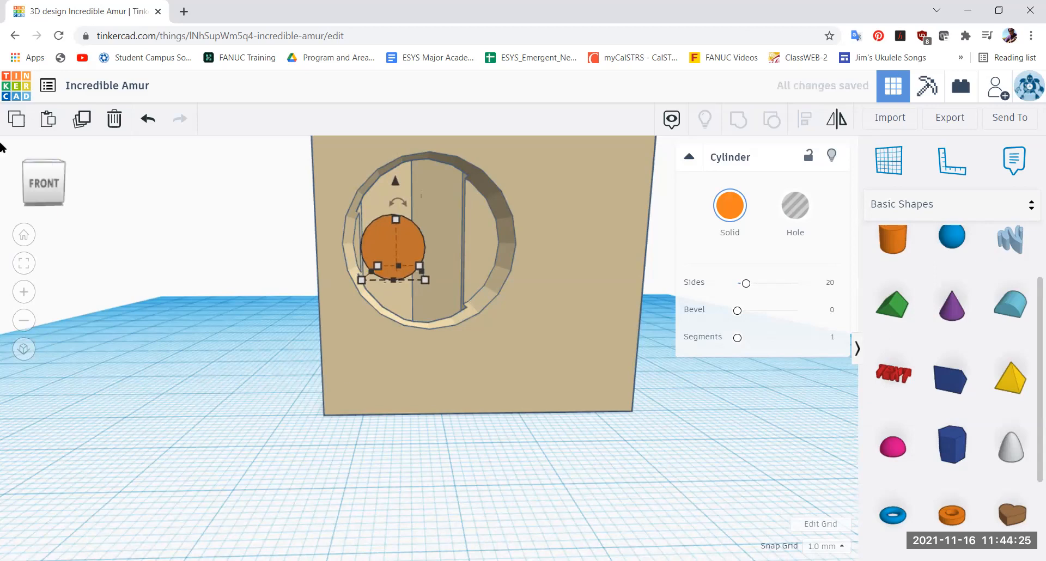
{"action": "left_click_drag", "start_coordinate": [42, 181], "coordinate": [45, 211]}
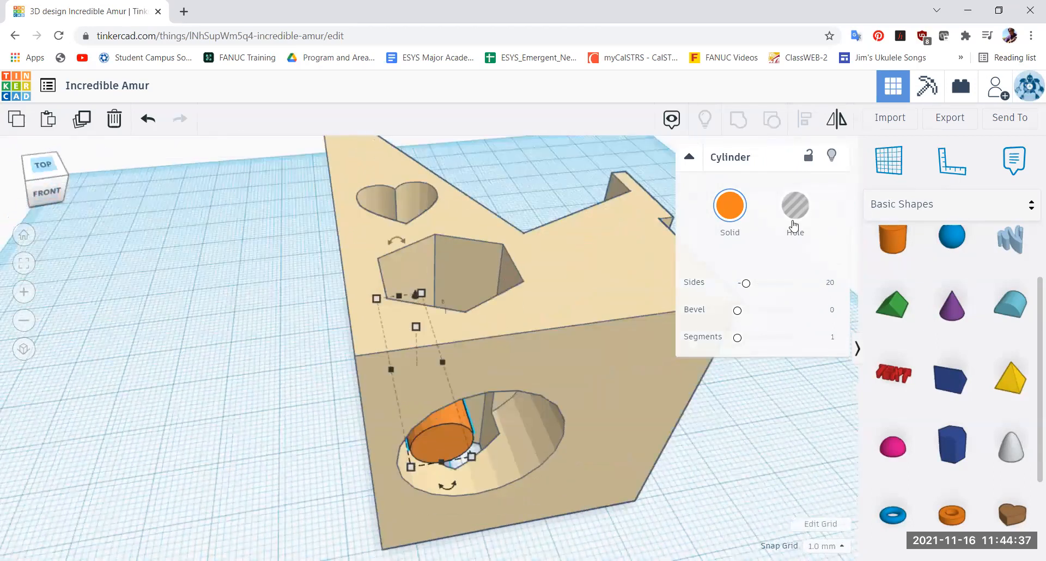
{"action": "left_click", "coordinate": [794, 225]}
{"action": "left_click", "coordinate": [115, 243]}
Group the hole cylinder with the block to cut a horizontal channel linking the pocket, hexagonal hole and heart hole
{"action": "scroll", "coordinate": [227, 228], "scroll_direction": "up", "scroll_amount": 2}
{"action": "scroll", "coordinate": [226, 208], "scroll_direction": "down", "scroll_amount": 5}
{"action": "left_click_drag", "start_coordinate": [263, 173], "coordinate": [530, 418]}
{"action": "left_click_drag", "start_coordinate": [680, 502], "coordinate": [680, 502]}
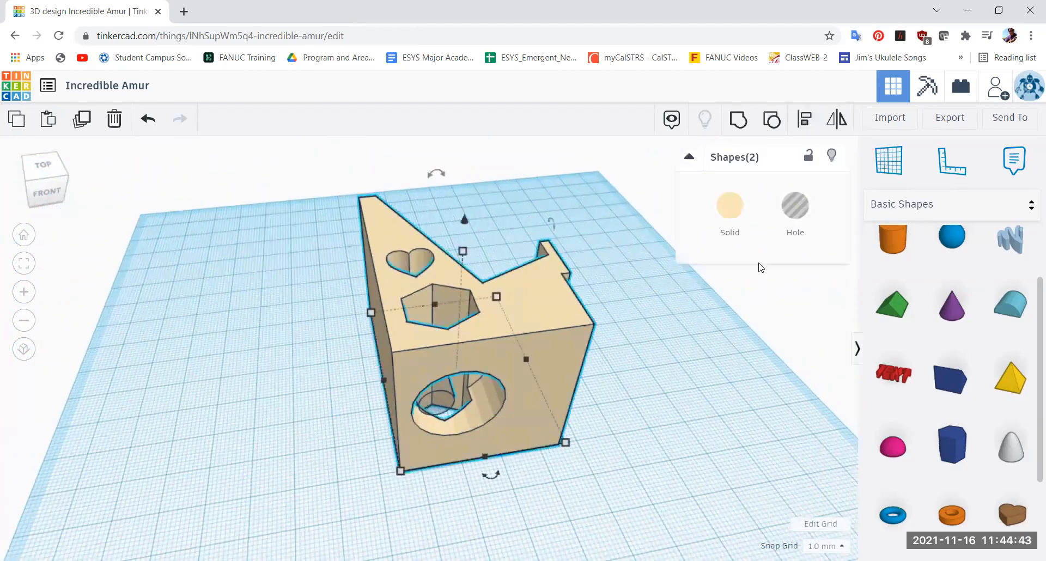
{"action": "left_click", "coordinate": [750, 130]}
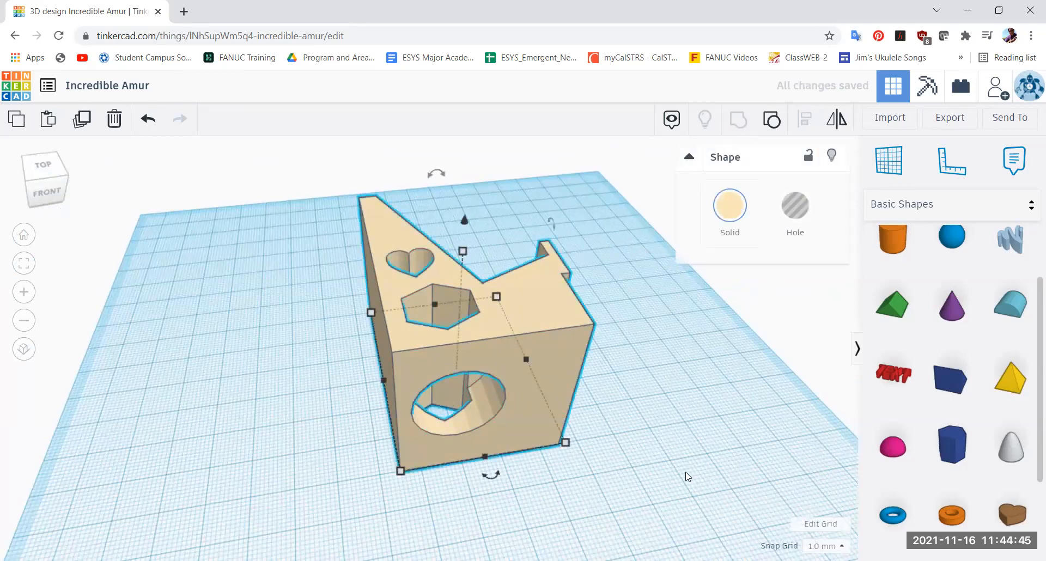
{"action": "left_click", "coordinate": [670, 470]}
{"action": "left_click", "coordinate": [546, 418]}
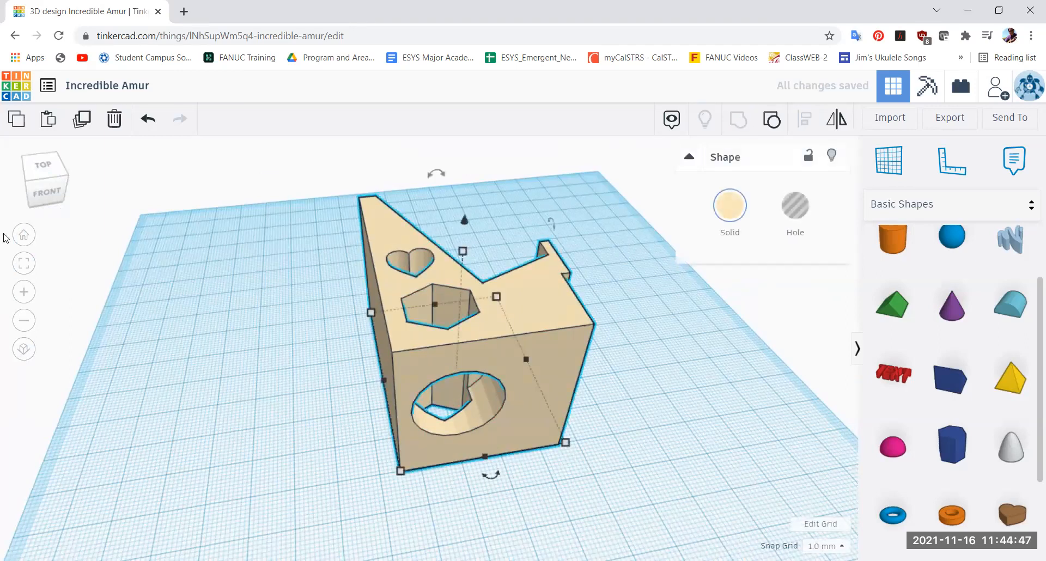
{"action": "left_click", "coordinate": [28, 187]}
{"action": "left_click_drag", "start_coordinate": [23, 182], "coordinate": [23, 203]}
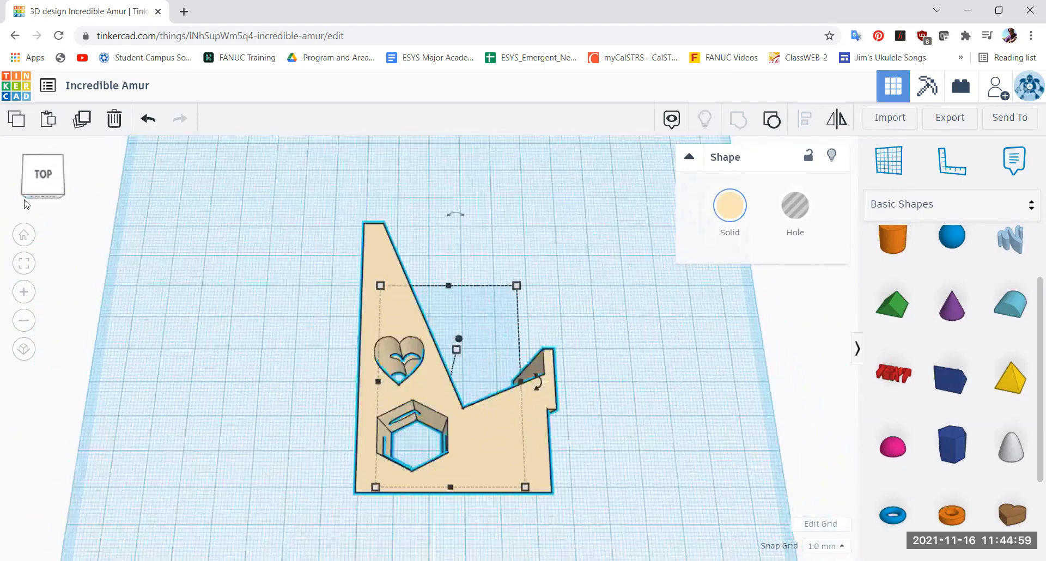
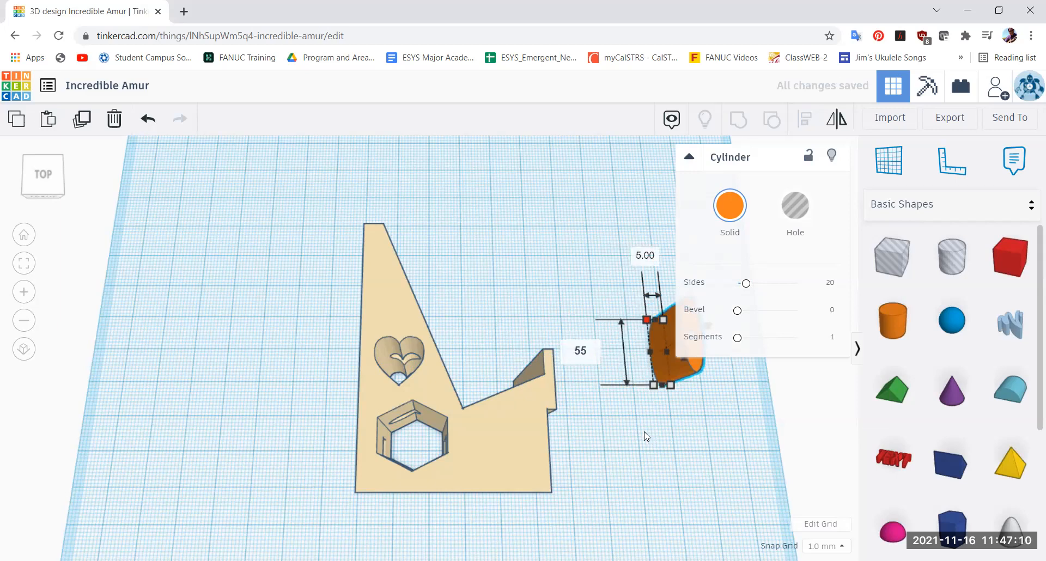
Set the cylinder's remaining base dimension to 5 mm and move the cylinder next to the tip of the block's long arm
{"action": "key", "text": "BackSpace"}
{"action": "key", "text": "Return"}
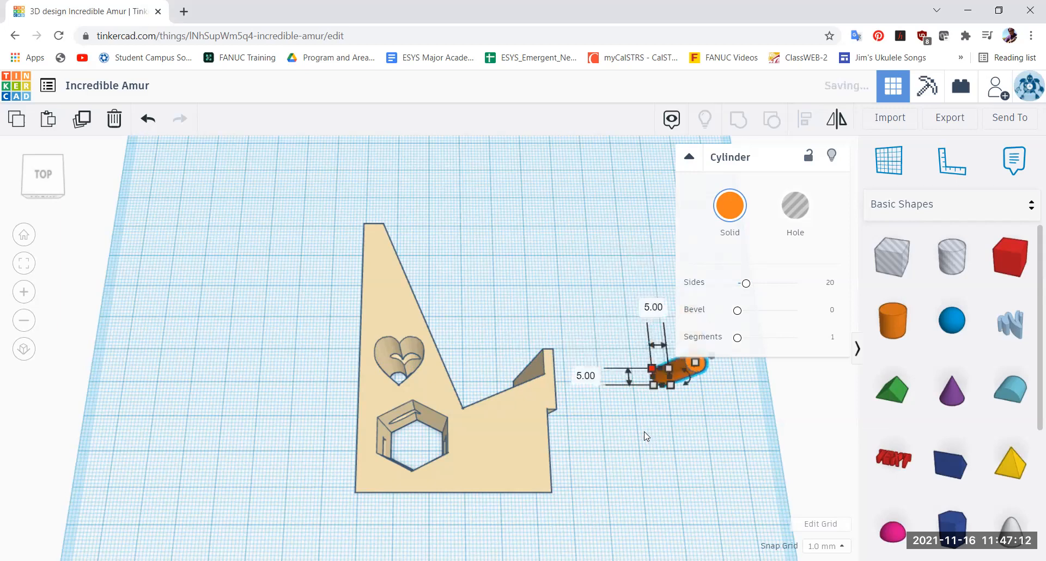
{"action": "left_click_drag", "start_coordinate": [686, 377], "coordinate": [563, 351]}
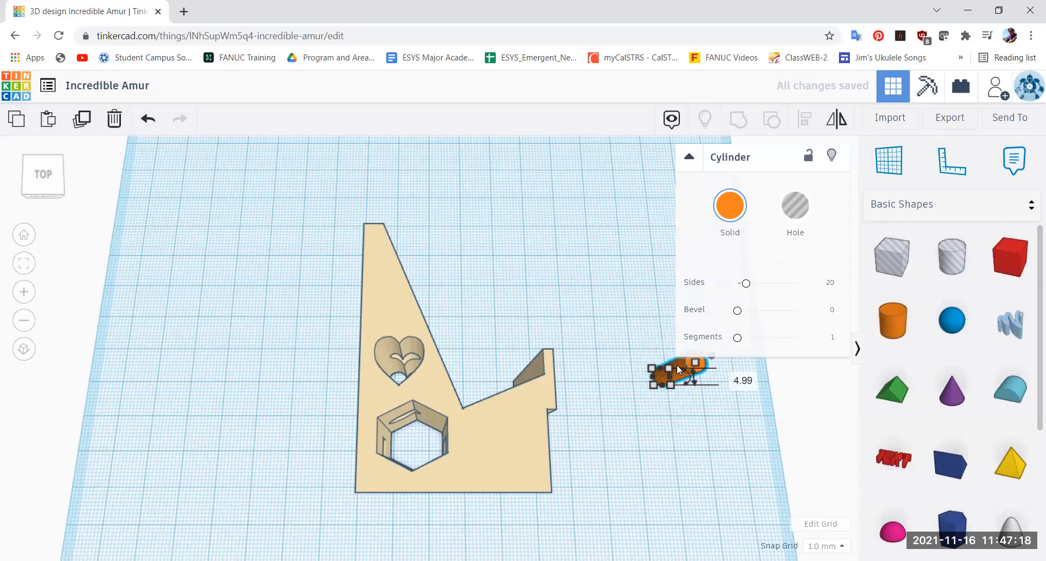
{"action": "left_click_drag", "start_coordinate": [683, 358], "coordinate": [465, 215]}
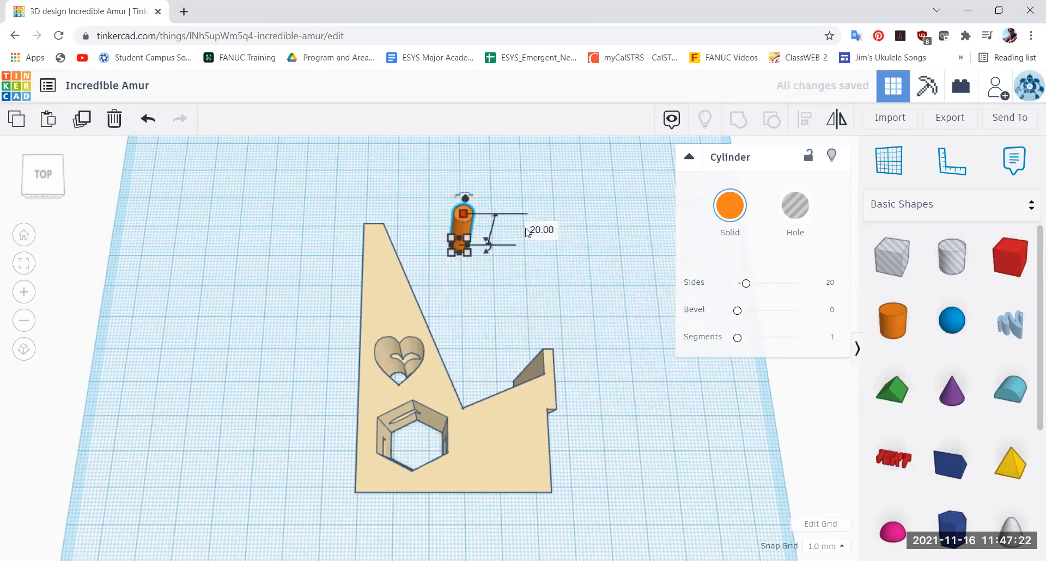
Set the cylinder's height to 50 mm and move it into the long arm between the heart hole and the arm's tip
{"action": "left_click", "coordinate": [542, 229]}
{"action": "type", "text": "50"}
{"action": "key", "text": "Return"}
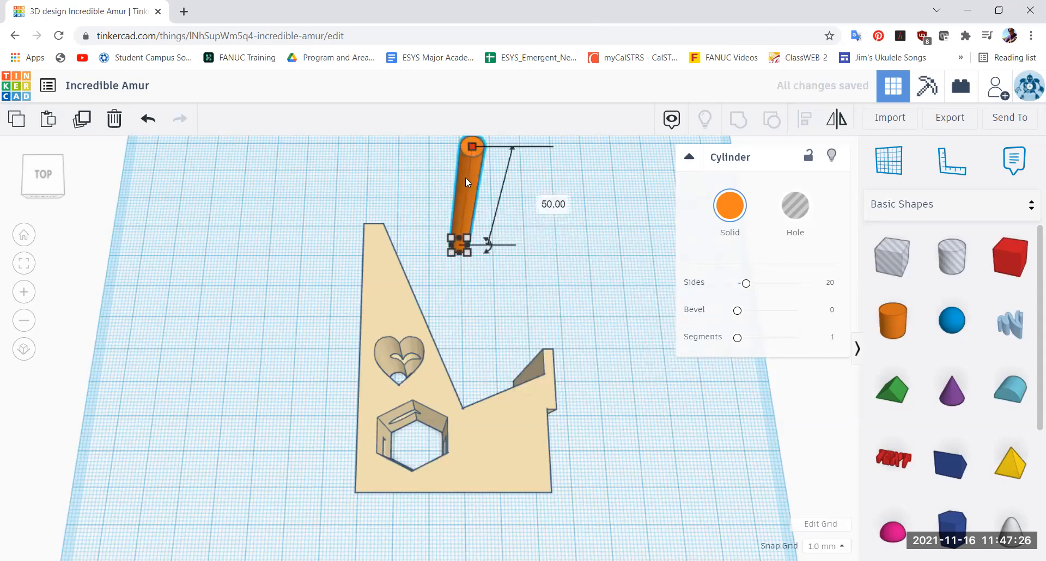
{"action": "left_click_drag", "start_coordinate": [464, 182], "coordinate": [384, 304]}
{"action": "left_click", "coordinate": [56, 188]}
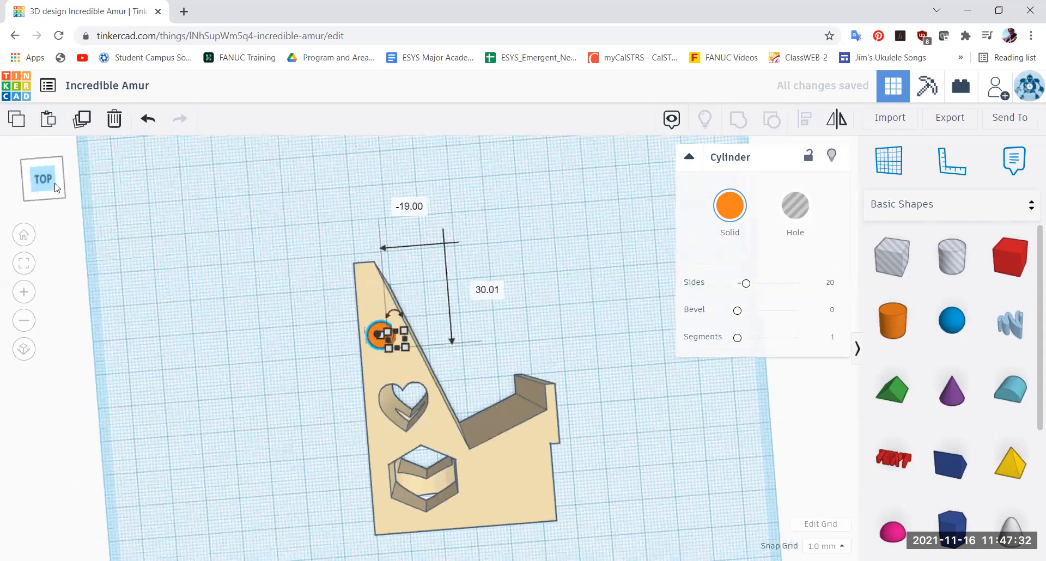
{"action": "left_click", "coordinate": [235, 215]}
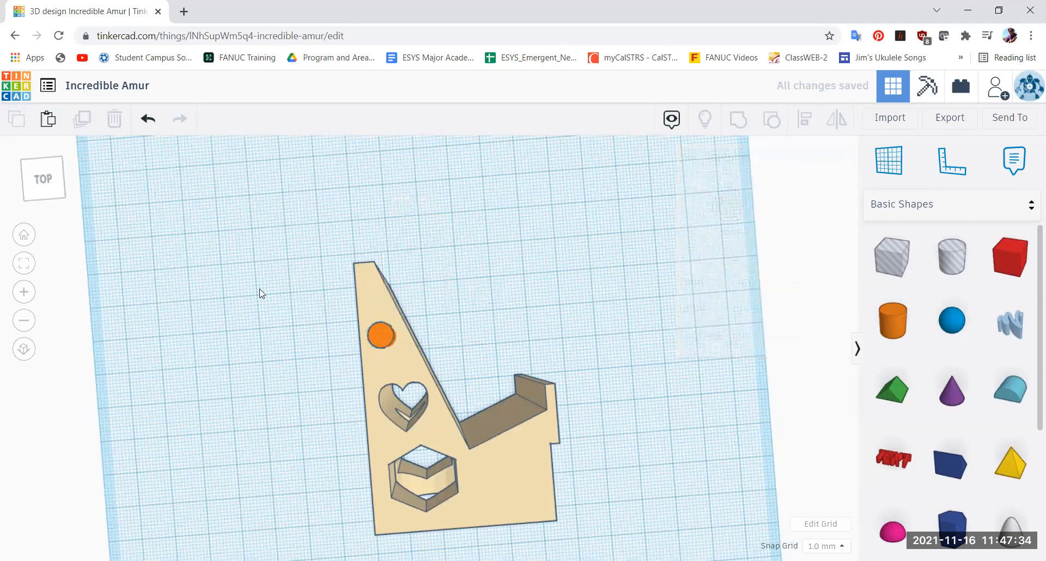
Shift the cylinder about 1 mm along both horizontal axes to sit farther inside the long arm
{"action": "left_click_drag", "start_coordinate": [58, 183], "coordinate": [63, 184]}
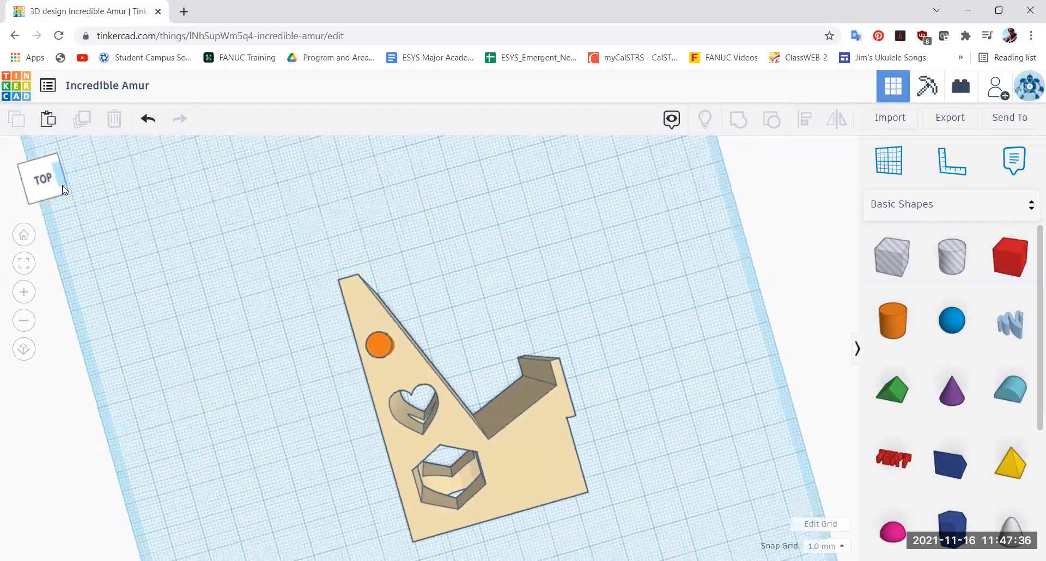
{"action": "left_click", "coordinate": [377, 343]}
{"action": "left_click", "coordinate": [374, 355]}
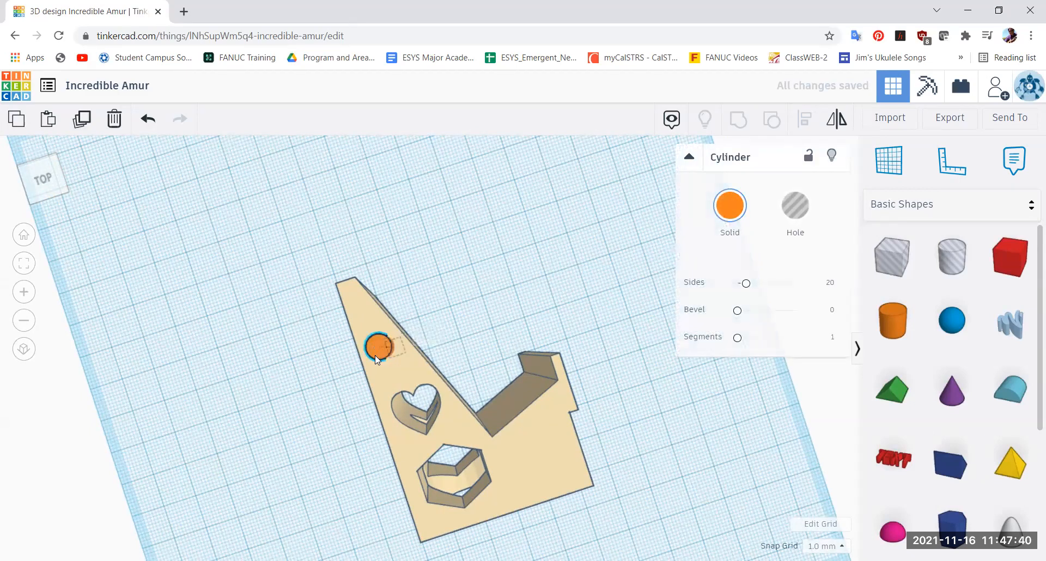
{"action": "left_click_drag", "start_coordinate": [378, 352], "coordinate": [383, 360]}
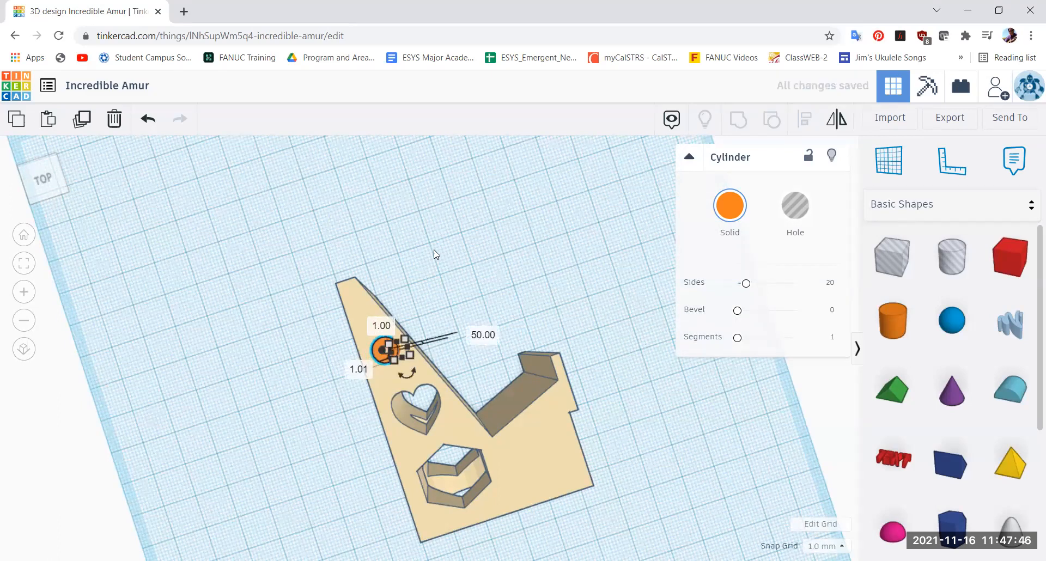
{"action": "left_click", "coordinate": [434, 253]}
{"action": "left_click", "coordinate": [384, 347]}
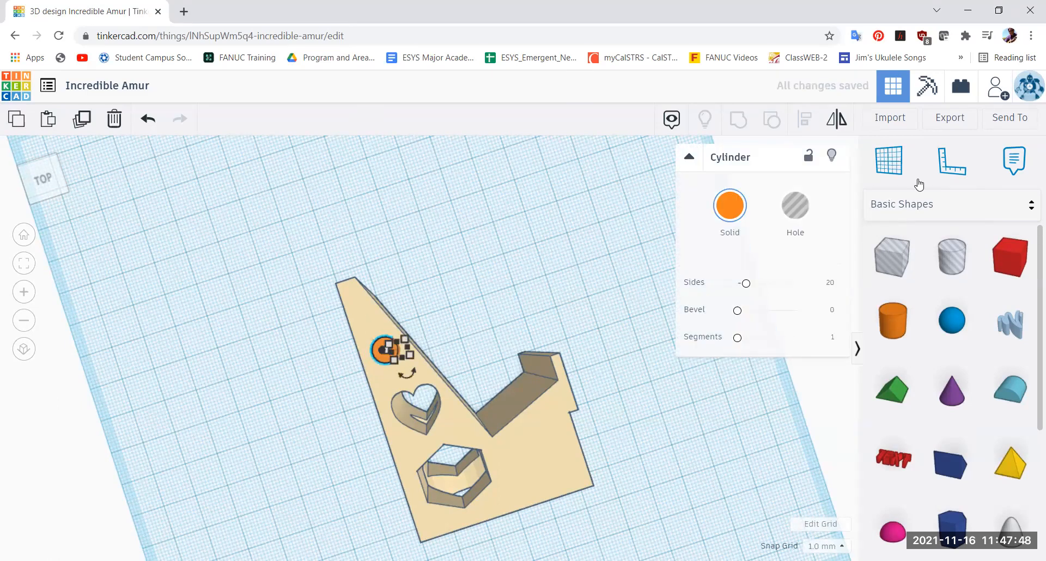
Turn the cylinder into a hole and group it with the block to cut a vertical round hole through the long arm
{"action": "left_click", "coordinate": [801, 203]}
{"action": "left_click_drag", "start_coordinate": [201, 204], "coordinate": [673, 542]}
{"action": "left_click", "coordinate": [738, 119]}
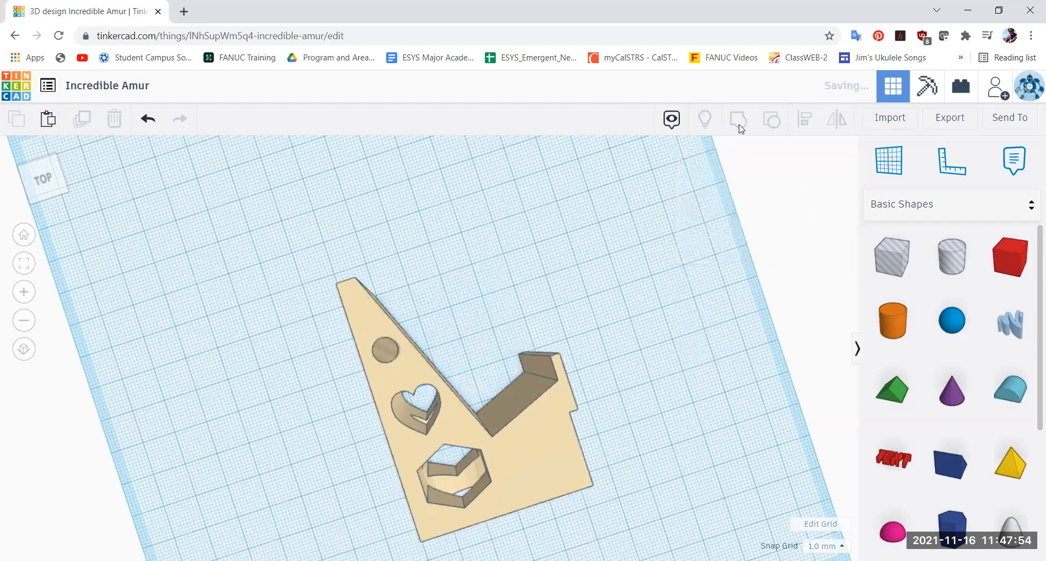
{"action": "left_click", "coordinate": [535, 235]}
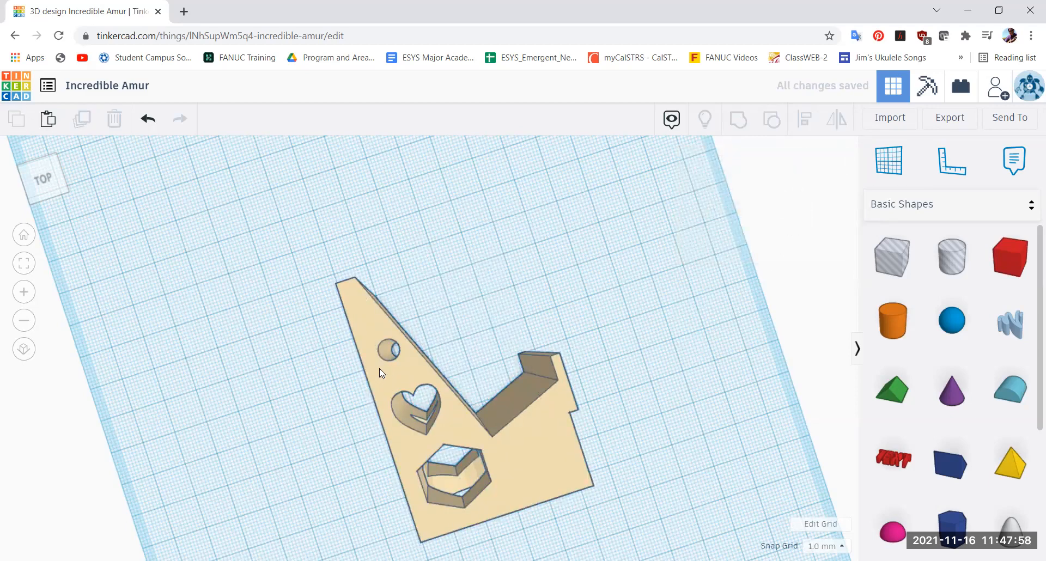
{"action": "left_click_drag", "start_coordinate": [374, 375], "coordinate": [370, 373]}
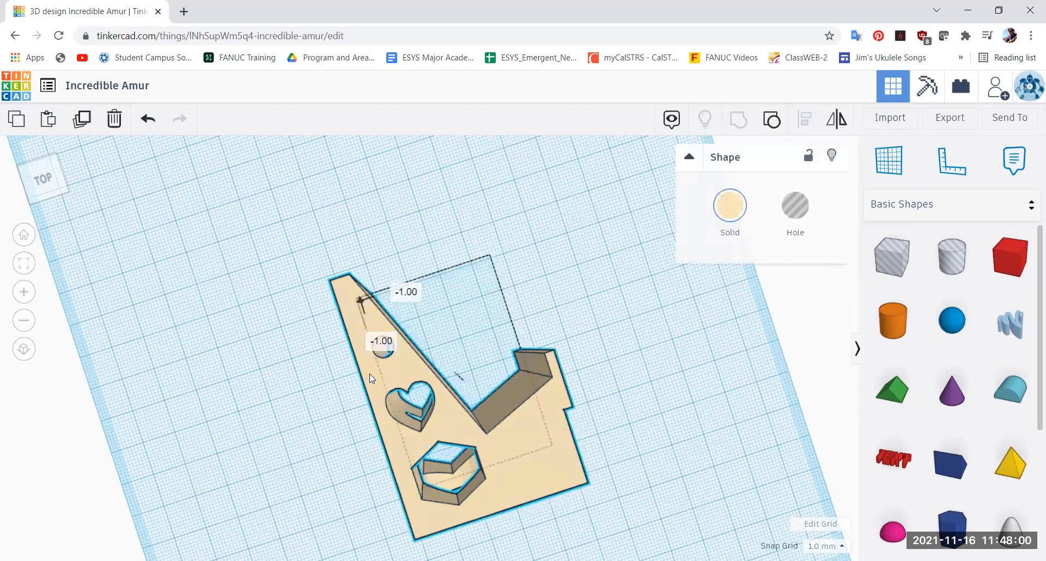
{"action": "left_click", "coordinate": [696, 362]}
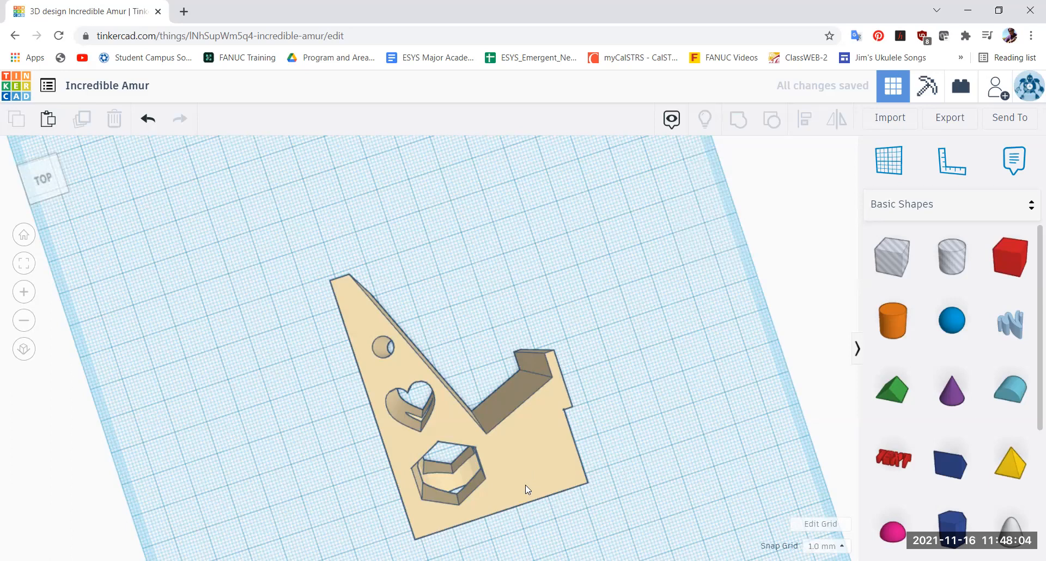
Browse the shape library's categories, including Favorites and Basic Shapes, to see which shapes are available
{"action": "left_click", "coordinate": [1022, 214]}
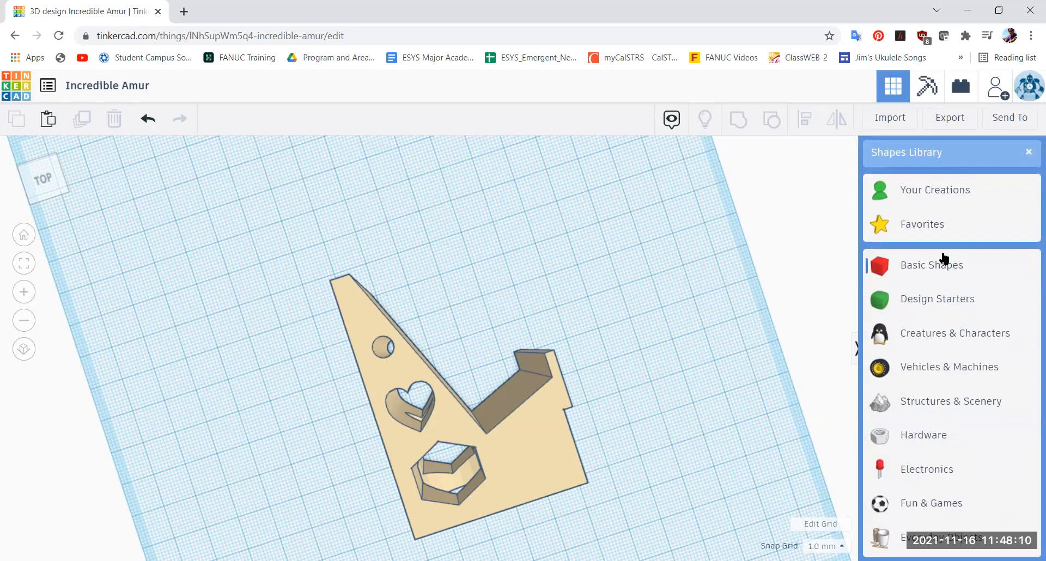
{"action": "left_click", "coordinate": [922, 226]}
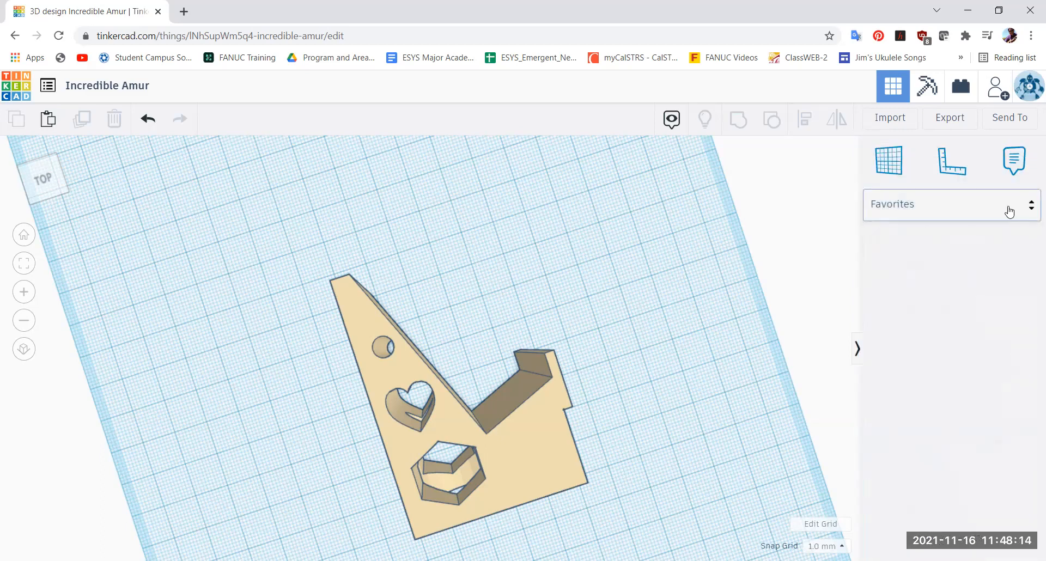
{"action": "left_click", "coordinate": [976, 210]}
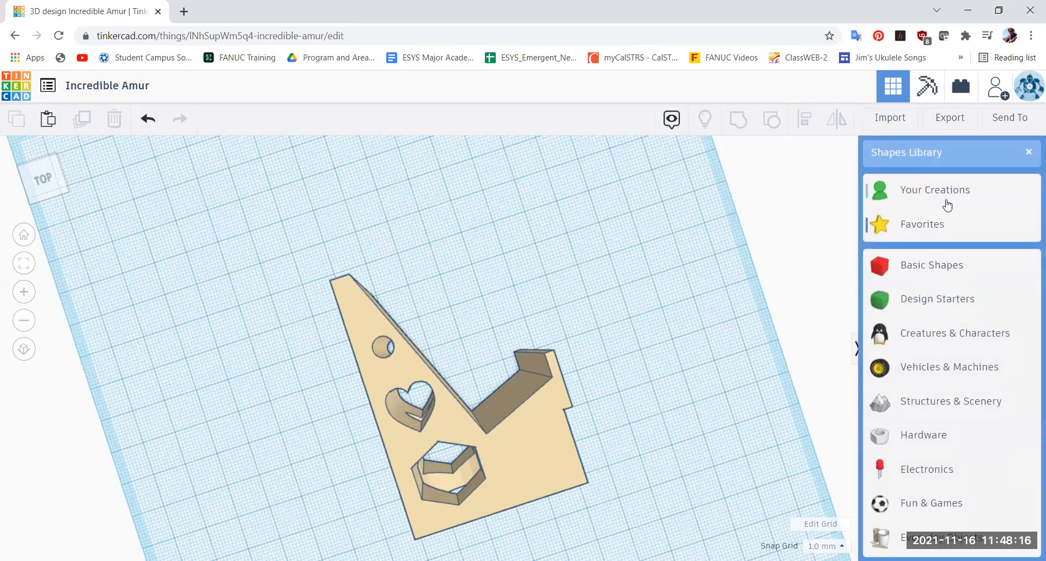
{"action": "left_click", "coordinate": [927, 227]}
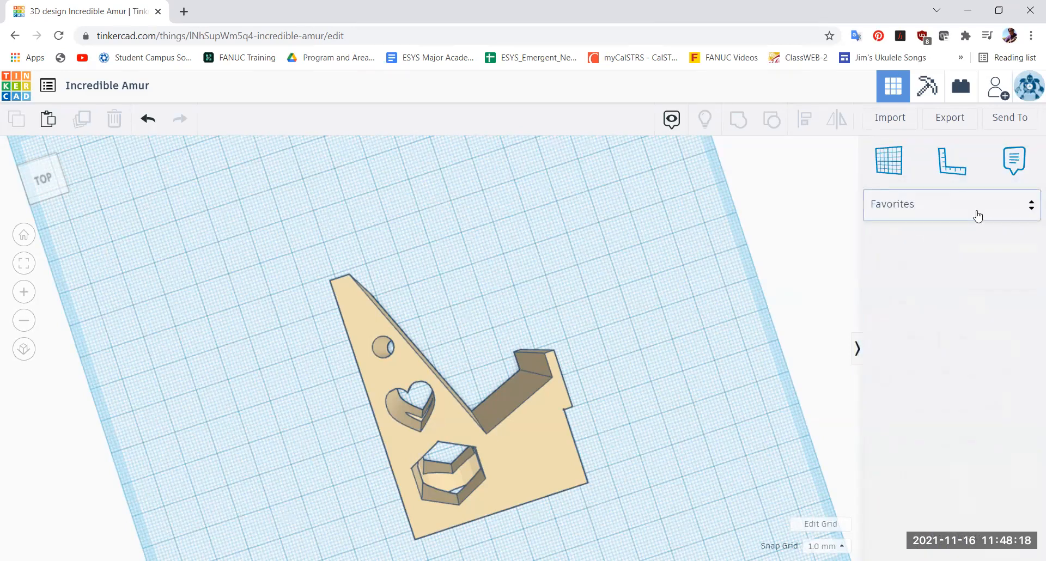
{"action": "left_click", "coordinate": [941, 210]}
{"action": "left_click", "coordinate": [947, 269]}
{"action": "scroll", "coordinate": [968, 292], "scroll_direction": "down", "scroll_amount": 5}
{"action": "scroll", "coordinate": [958, 306], "scroll_direction": "up", "scroll_amount": 5}
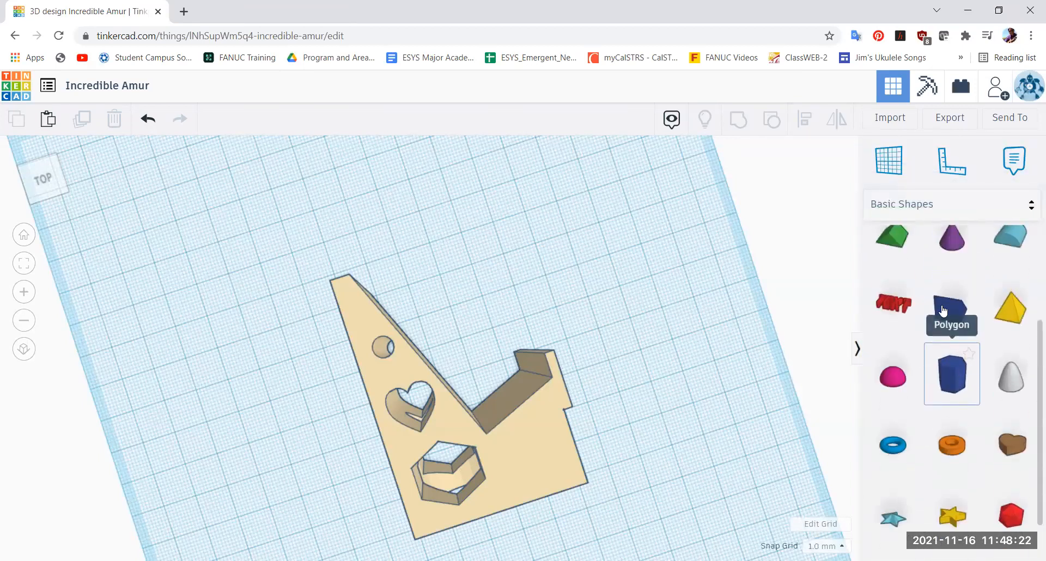
{"action": "left_click", "coordinate": [943, 218]}
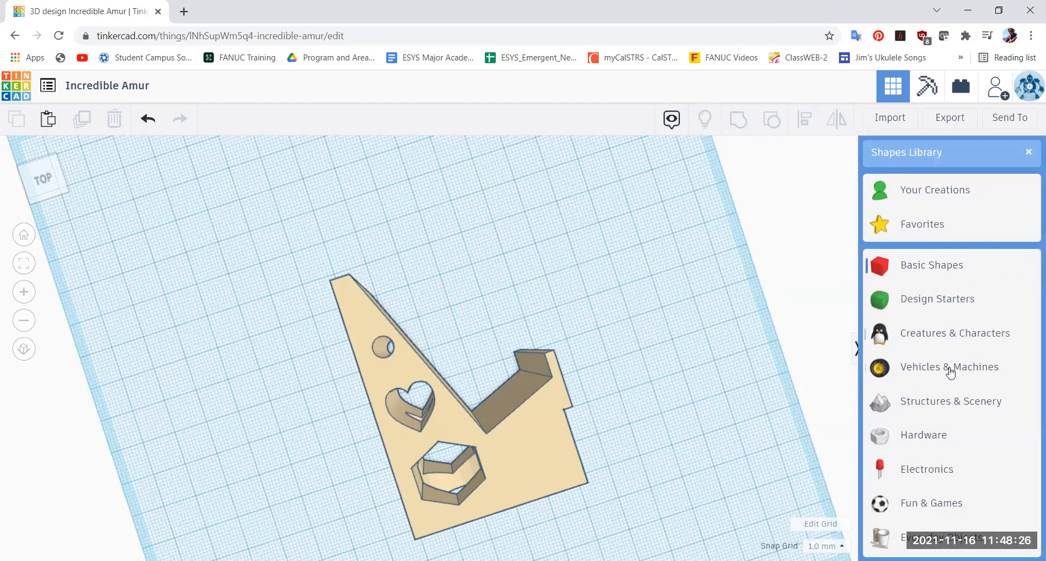
{"action": "scroll", "coordinate": [947, 370], "scroll_direction": "down", "scroll_amount": 3}
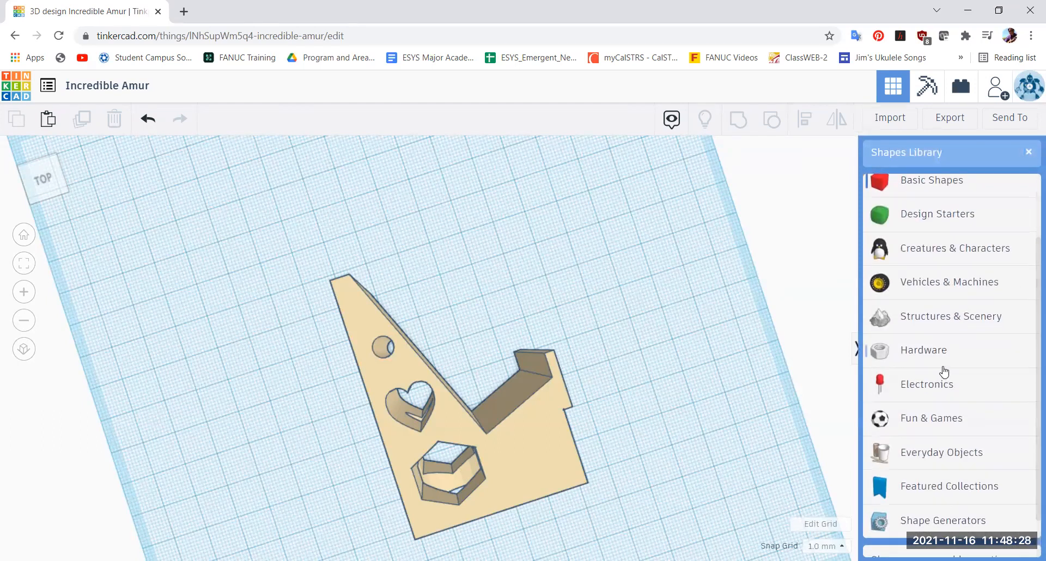
{"action": "scroll", "coordinate": [944, 373], "scroll_direction": "down", "scroll_amount": 2}
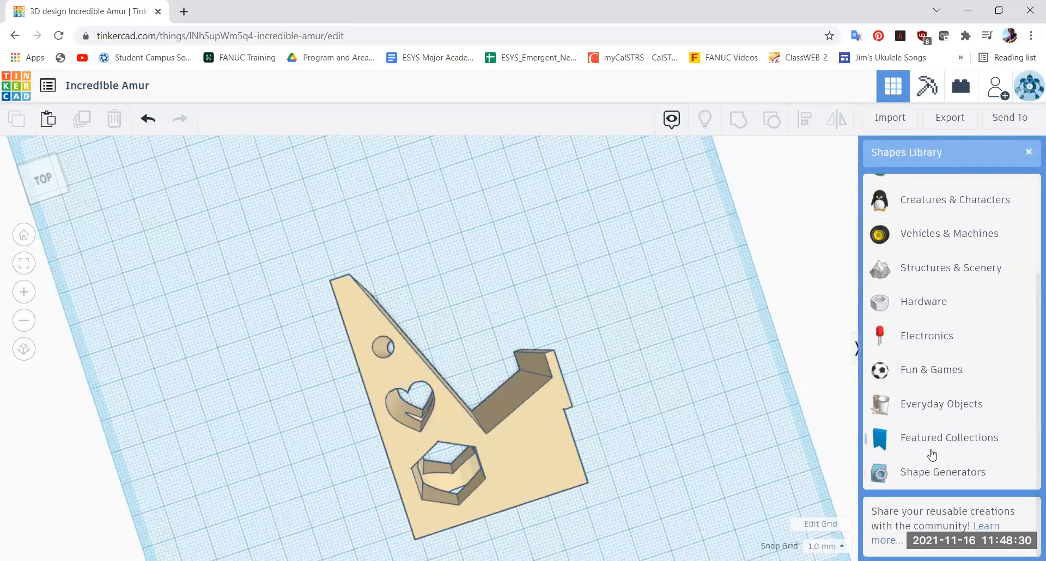
{"action": "scroll", "coordinate": [927, 339], "scroll_direction": "up", "scroll_amount": 4}
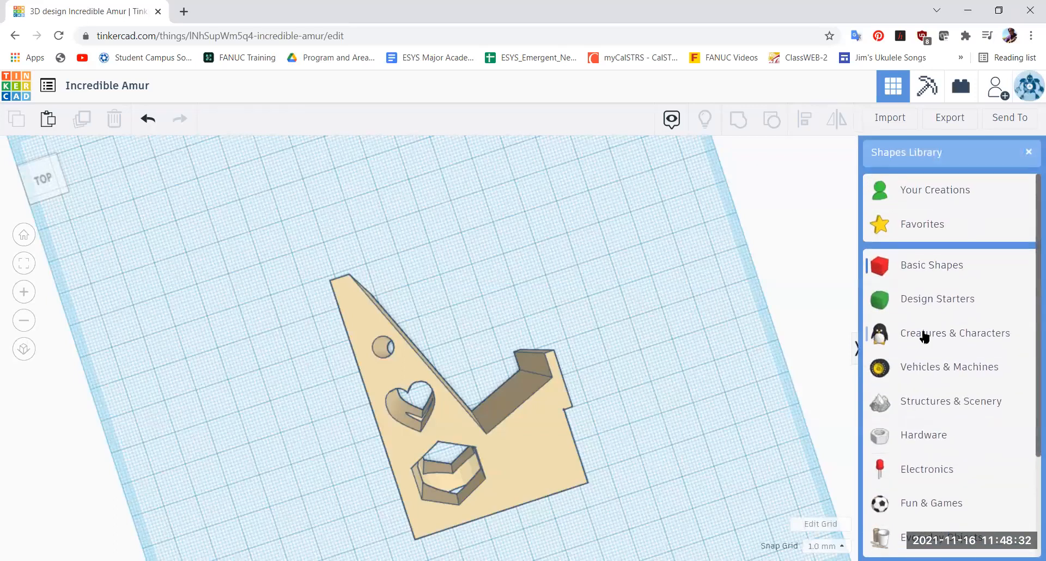
Place the letters M, O and M from the Design Starters' Letters & Numbers side by side behind the block, spelling MOM
{"action": "left_click", "coordinate": [934, 300]}
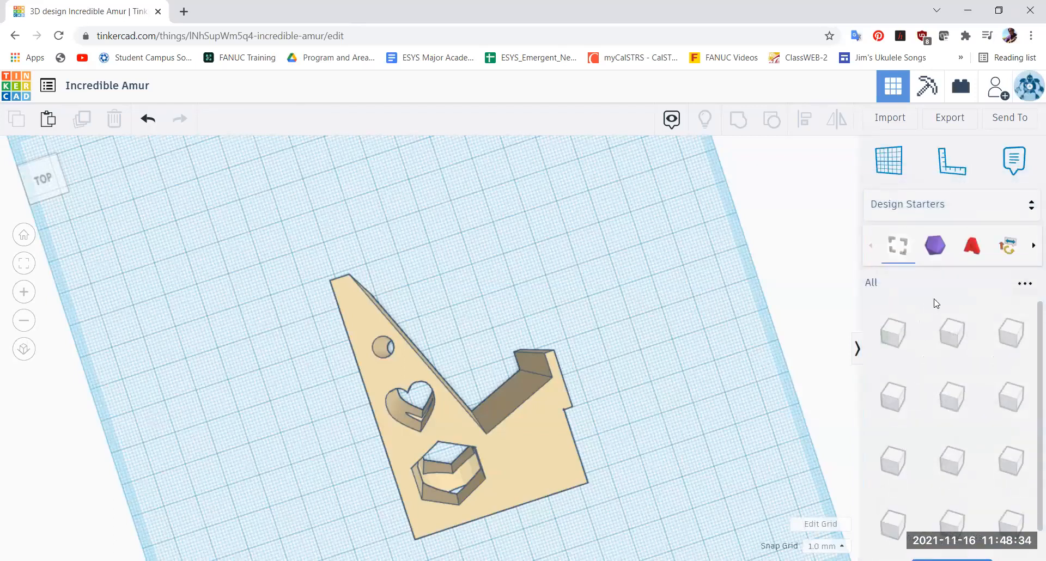
{"action": "left_click", "coordinate": [972, 247]}
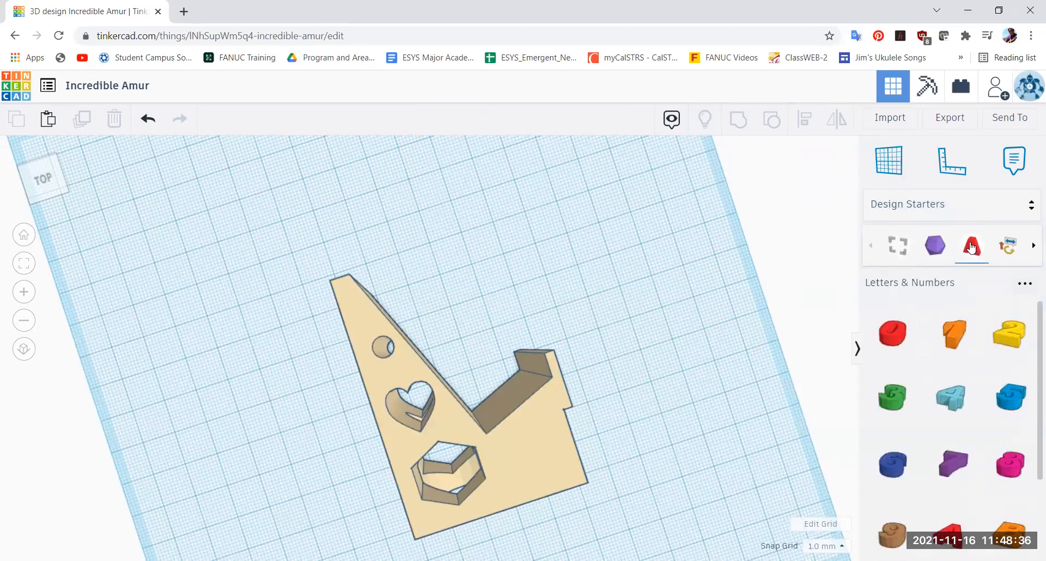
{"action": "scroll", "coordinate": [954, 313], "scroll_direction": "down", "scroll_amount": 3}
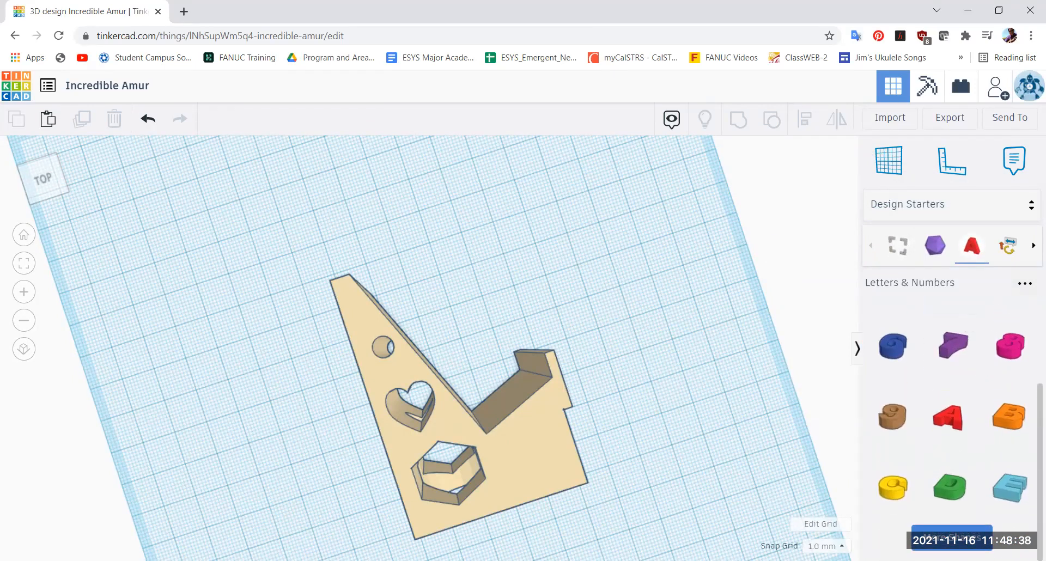
{"action": "scroll", "coordinate": [952, 490], "scroll_direction": "down", "scroll_amount": 3}
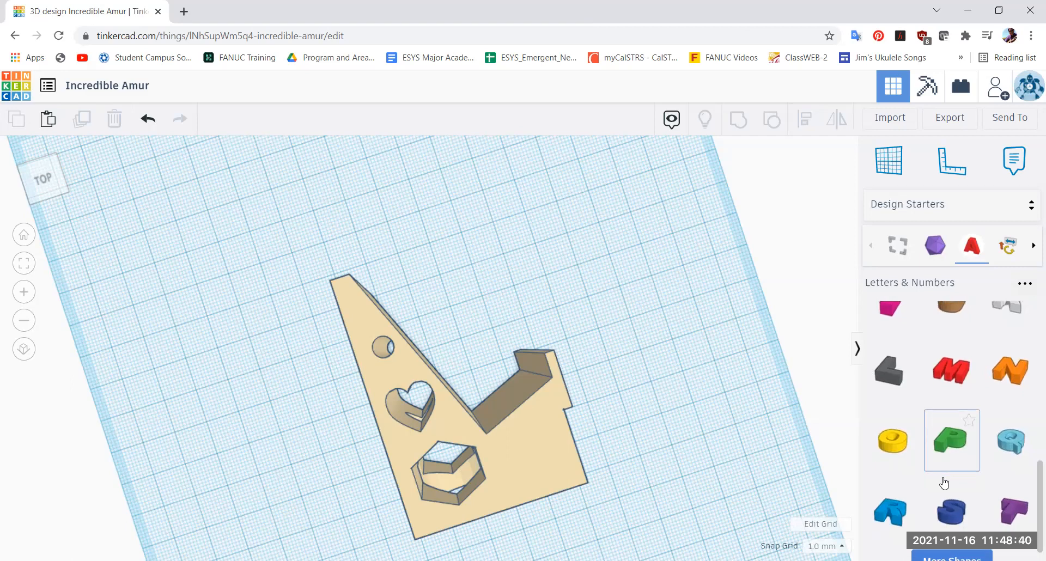
{"action": "scroll", "coordinate": [945, 482], "scroll_direction": "down", "scroll_amount": 1}
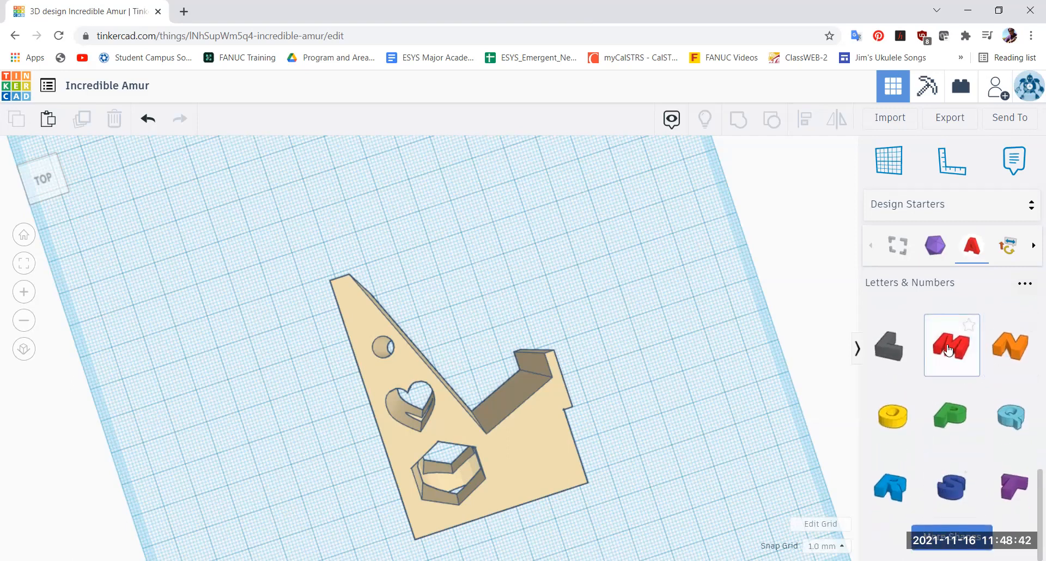
{"action": "left_click_drag", "start_coordinate": [949, 347], "coordinate": [493, 275]}
{"action": "left_click_drag", "start_coordinate": [892, 416], "coordinate": [524, 257]}
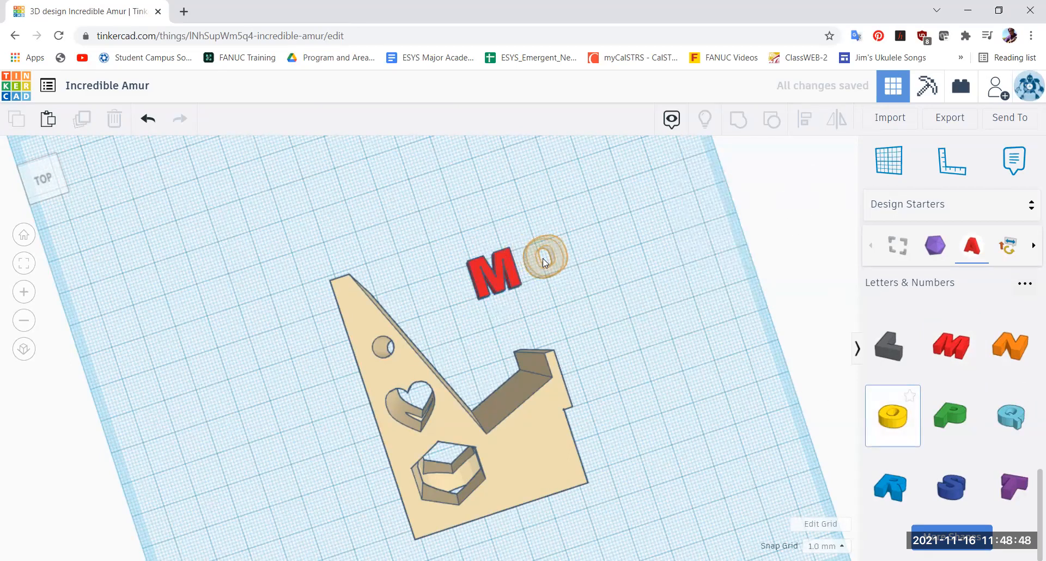
{"action": "left_click_drag", "start_coordinate": [538, 260], "coordinate": [538, 259]}
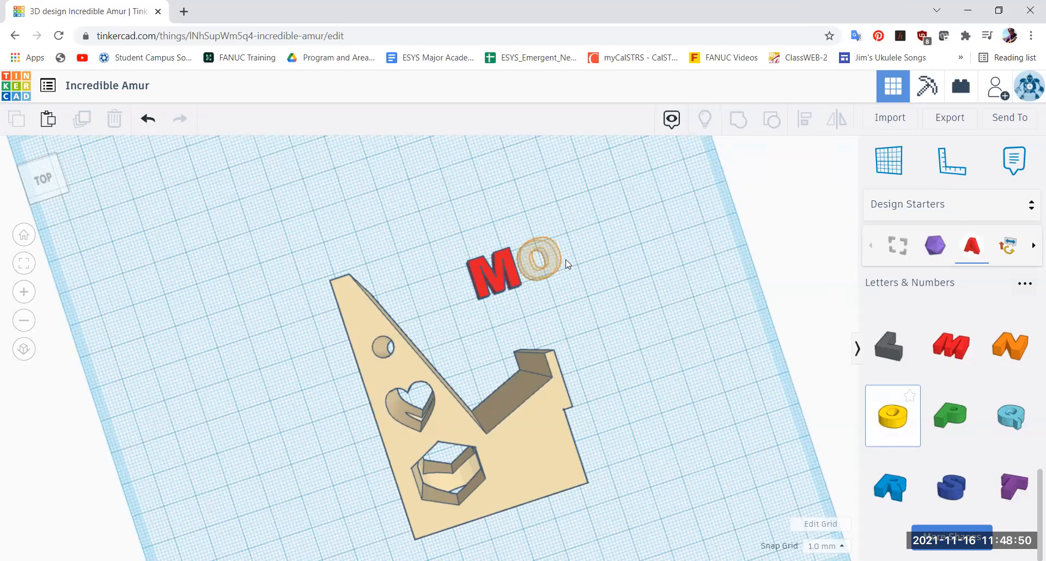
{"action": "left_click_drag", "start_coordinate": [951, 345], "coordinate": [593, 253]}
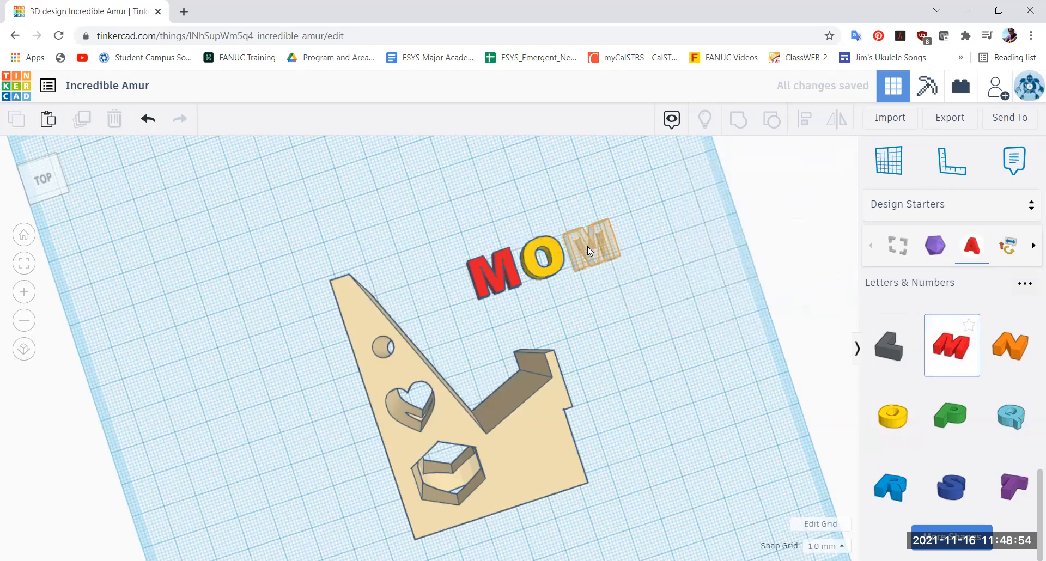
{"action": "left_click_drag", "start_coordinate": [594, 246], "coordinate": [592, 244]}
{"action": "left_click", "coordinate": [616, 384]}
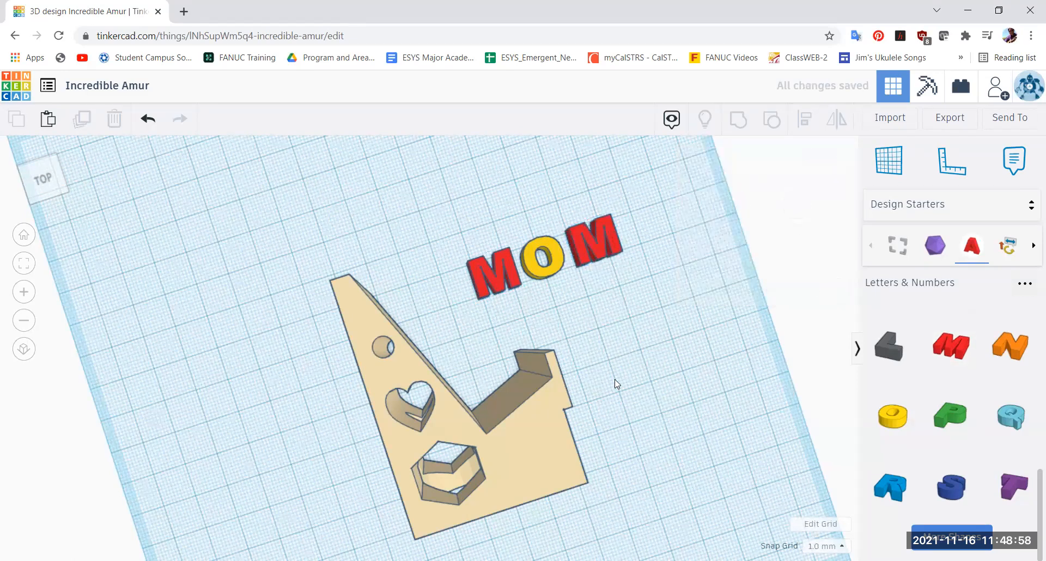
Scale the three MOM letters down together to about 21 by 10 mm
{"action": "left_click_drag", "start_coordinate": [419, 235], "coordinate": [675, 298]}
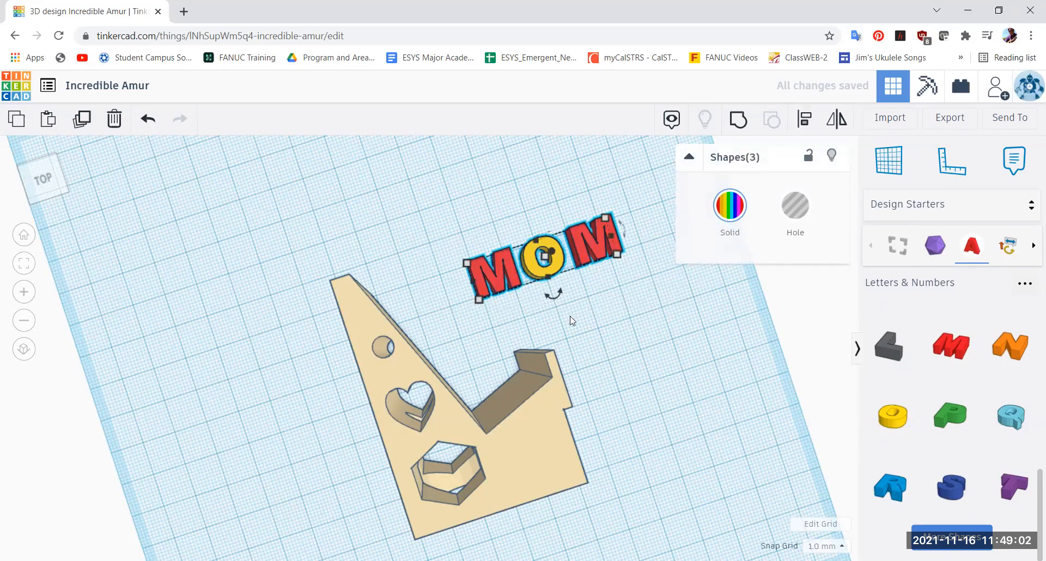
{"action": "left_click_drag", "start_coordinate": [480, 302], "coordinate": [547, 274]}
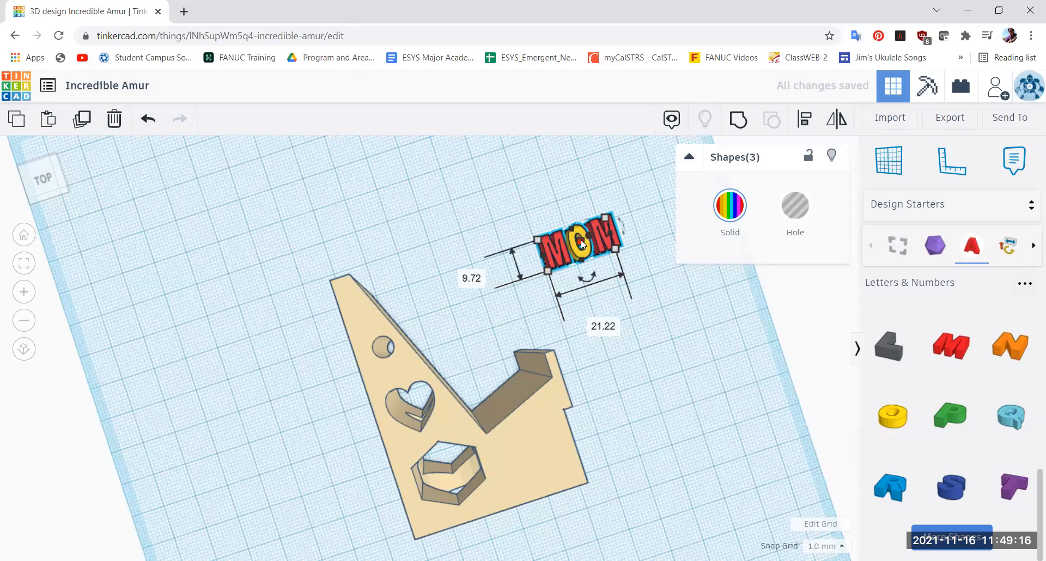
{"action": "left_click_drag", "start_coordinate": [555, 253], "coordinate": [555, 253]}
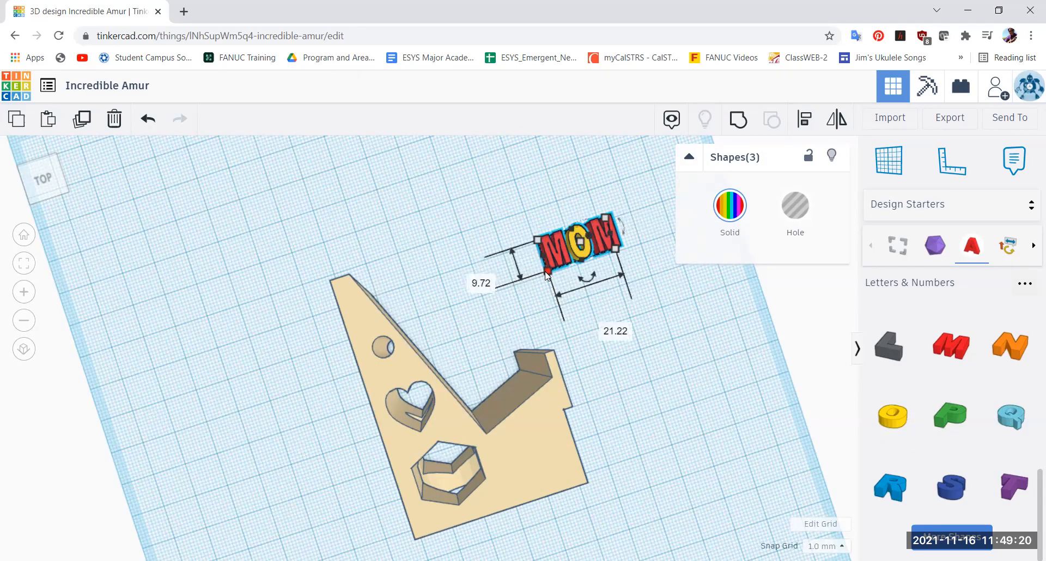
Move the three MOM letters together closer to the block, next to its long arm
{"action": "left_click_drag", "start_coordinate": [585, 247], "coordinate": [546, 268]}
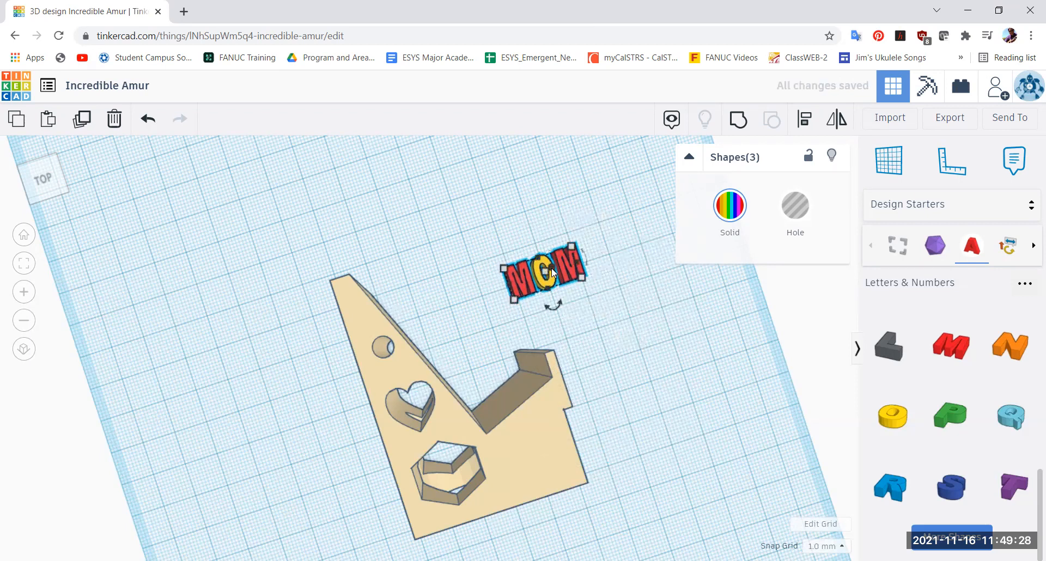
{"action": "left_click", "coordinate": [555, 301]}
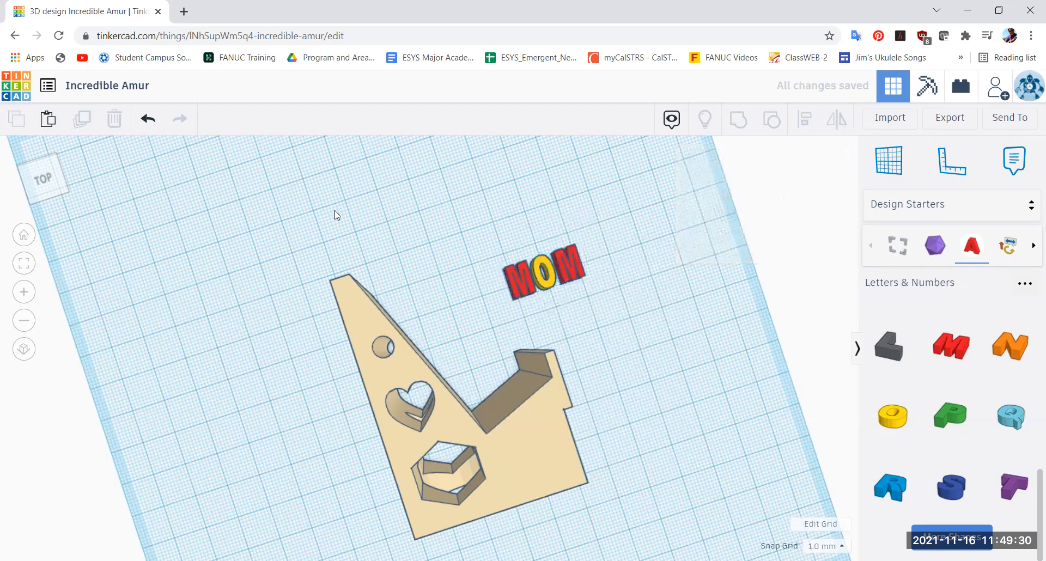
{"action": "scroll", "coordinate": [516, 379], "scroll_direction": "up", "scroll_amount": 5}
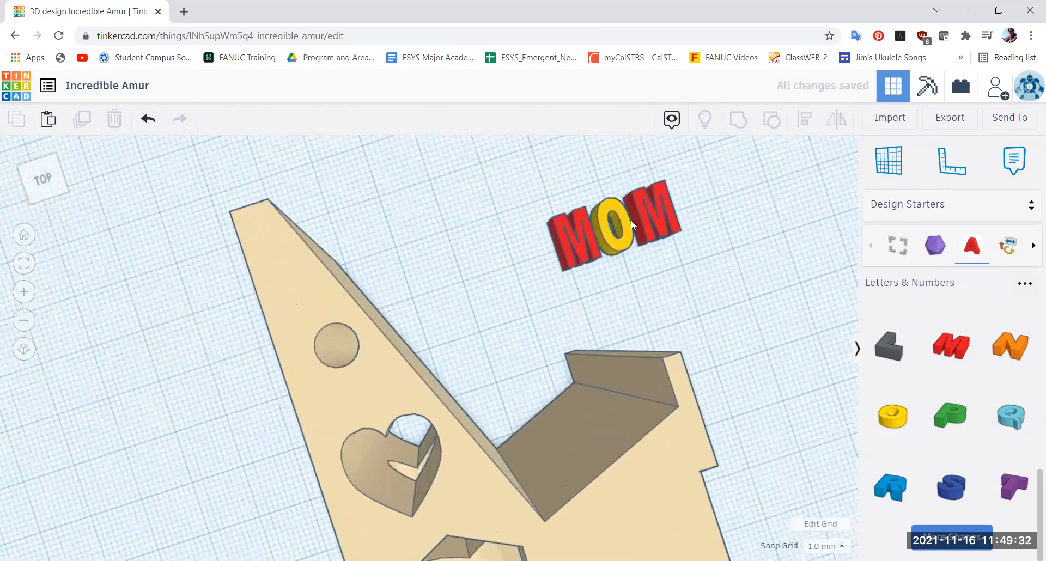
{"action": "left_click", "coordinate": [662, 223]}
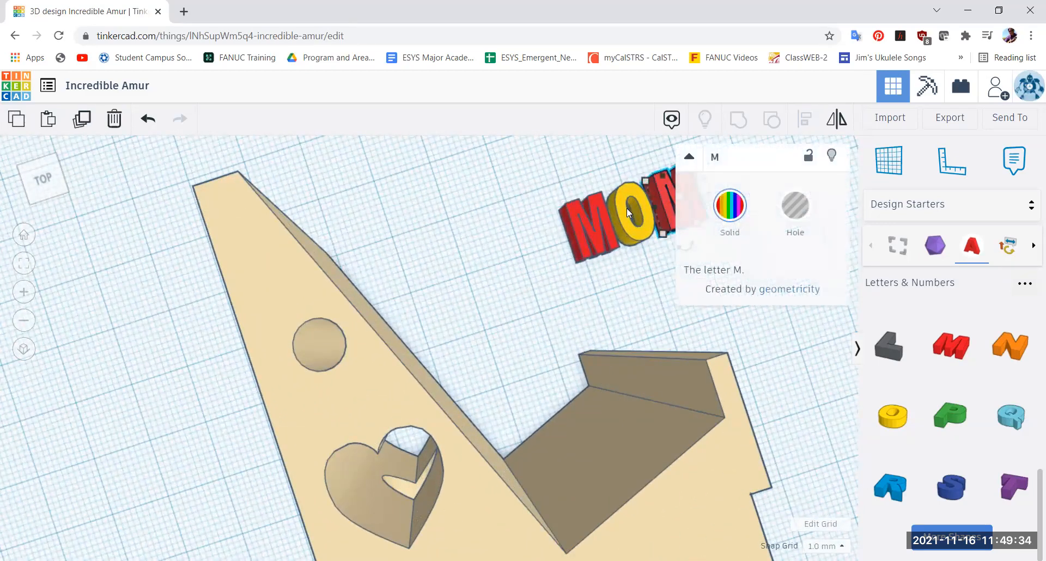
{"action": "left_click", "coordinate": [567, 188]}
{"action": "left_click_drag", "start_coordinate": [515, 184], "coordinate": [759, 303]}
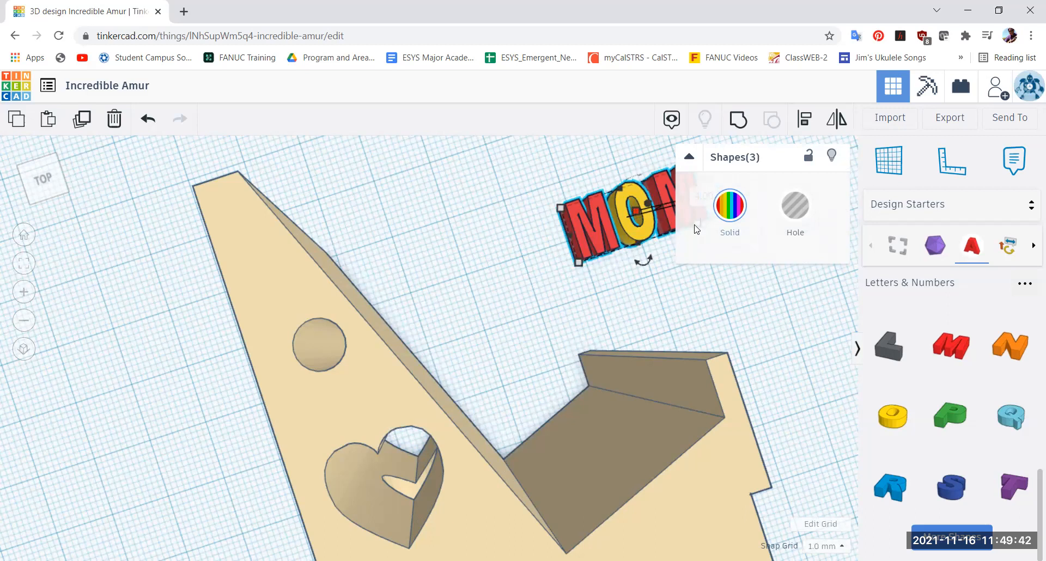
{"action": "left_click", "coordinate": [539, 150]}
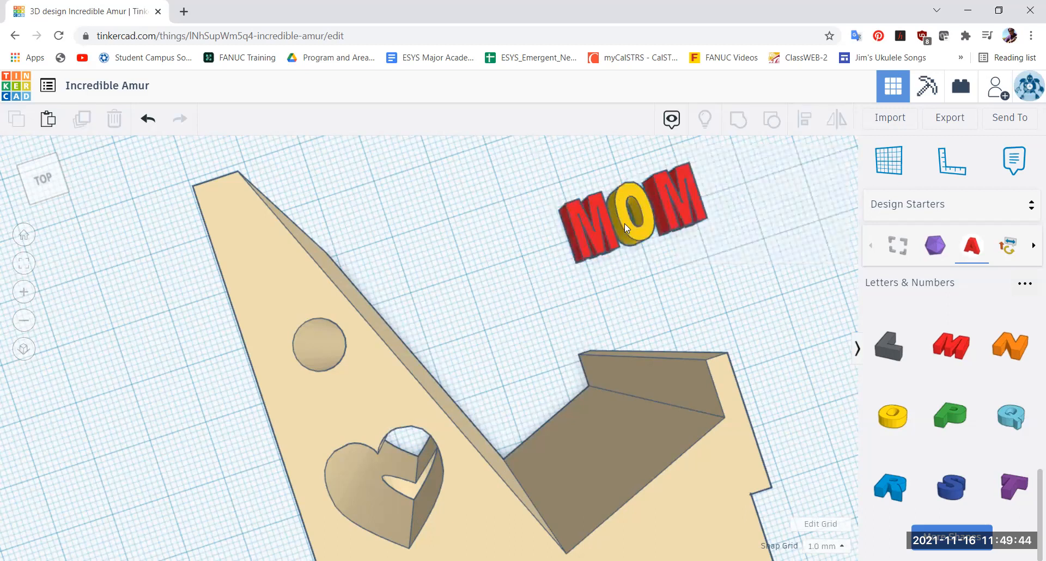
{"action": "left_click_drag", "start_coordinate": [526, 183], "coordinate": [738, 276]}
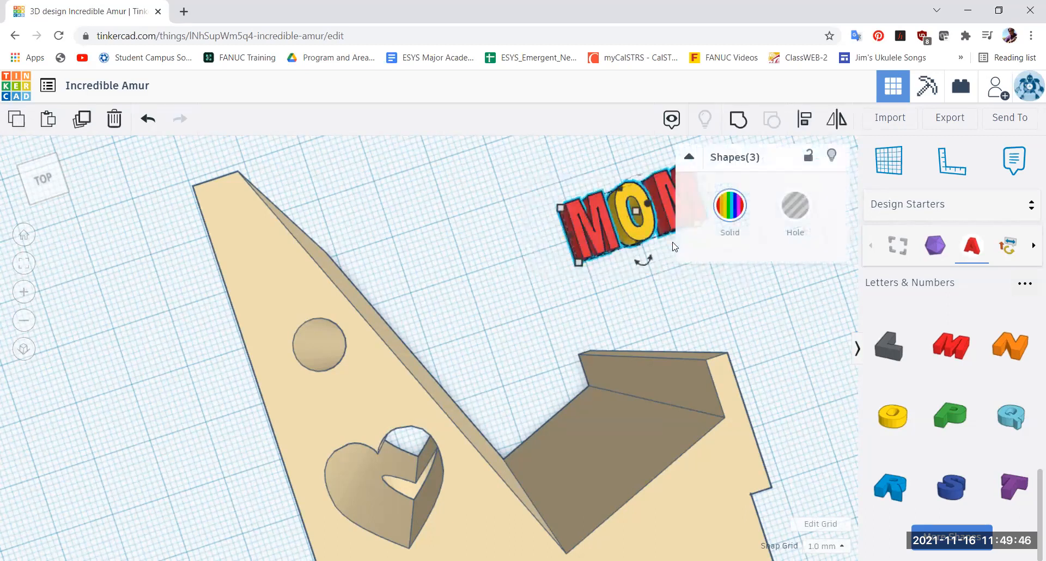
{"action": "left_click_drag", "start_coordinate": [611, 233], "coordinate": [453, 234]}
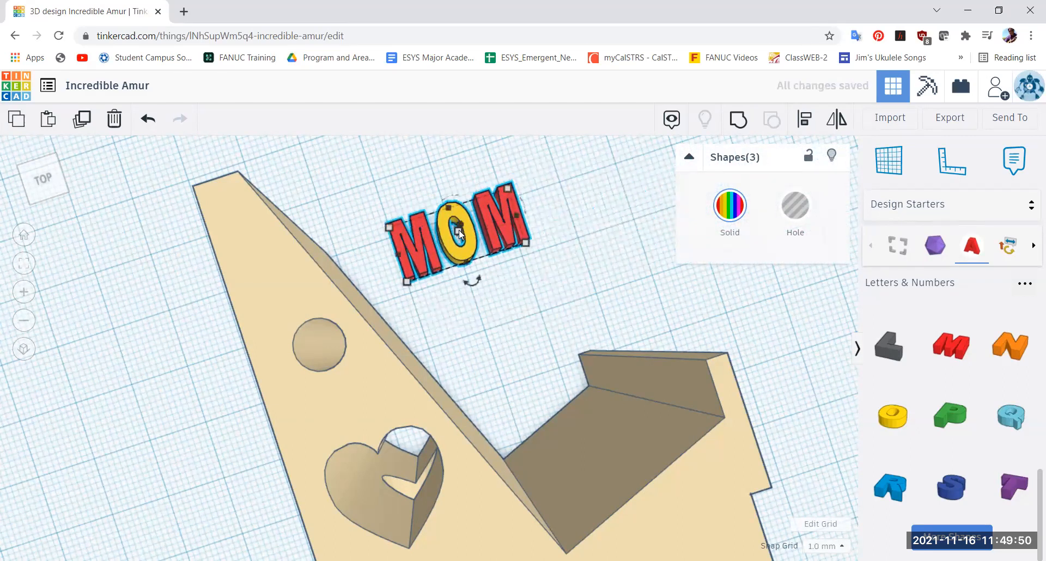
Set the height of the three MOM letters to 50 mm
{"action": "left_click", "coordinate": [458, 229]}
{"action": "left_click", "coordinate": [455, 229]}
{"action": "left_click", "coordinate": [537, 212]}
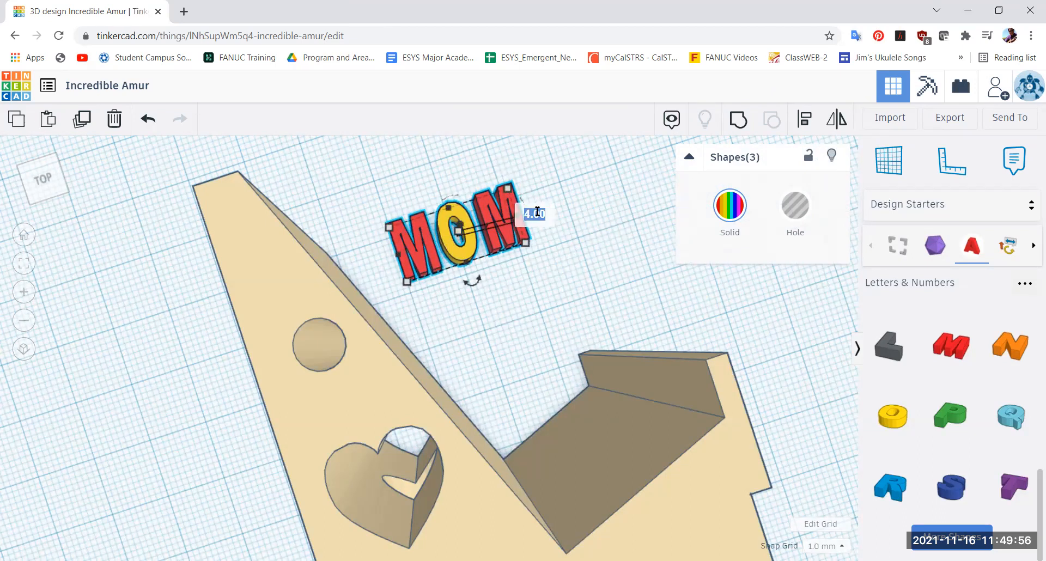
{"action": "type", "text": "50"}
{"action": "key", "text": "Return"}
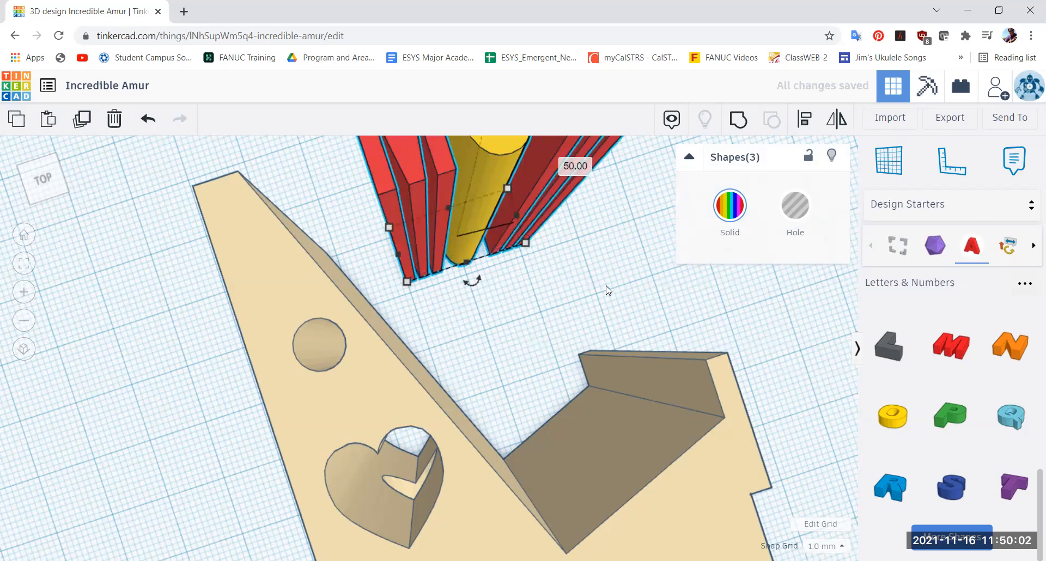
Select only the three MOM letters, without the block, and group them into one shape
{"action": "scroll", "coordinate": [605, 284], "scroll_direction": "down", "scroll_amount": 2}
{"action": "scroll", "coordinate": [602, 284], "scroll_direction": "up", "scroll_amount": 5}
{"action": "scroll", "coordinate": [601, 285], "scroll_direction": "down", "scroll_amount": 3}
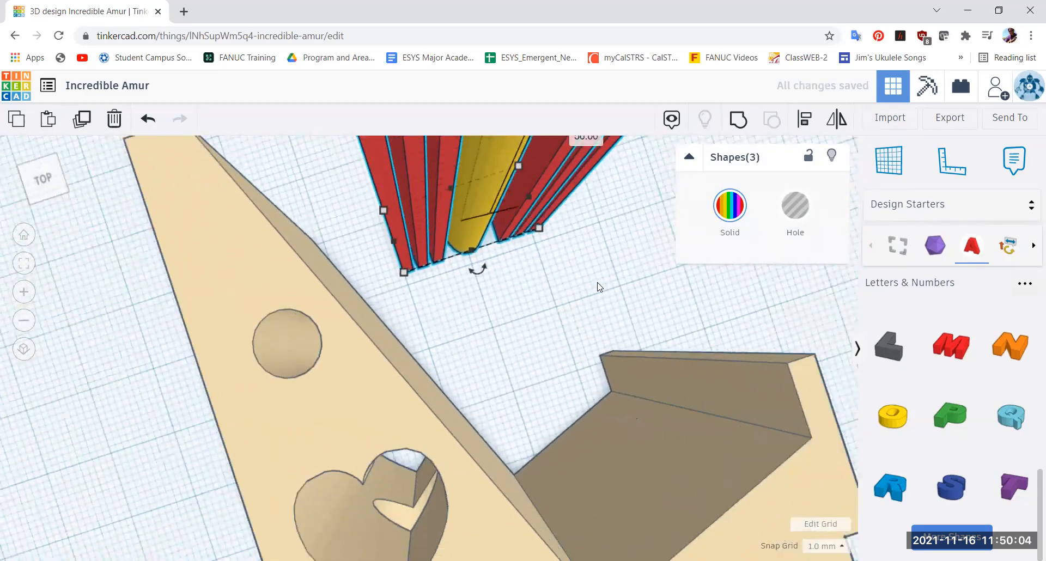
{"action": "scroll", "coordinate": [599, 287], "scroll_direction": "down", "scroll_amount": 5}
{"action": "left_click_drag", "start_coordinate": [406, 292], "coordinate": [662, 243]}
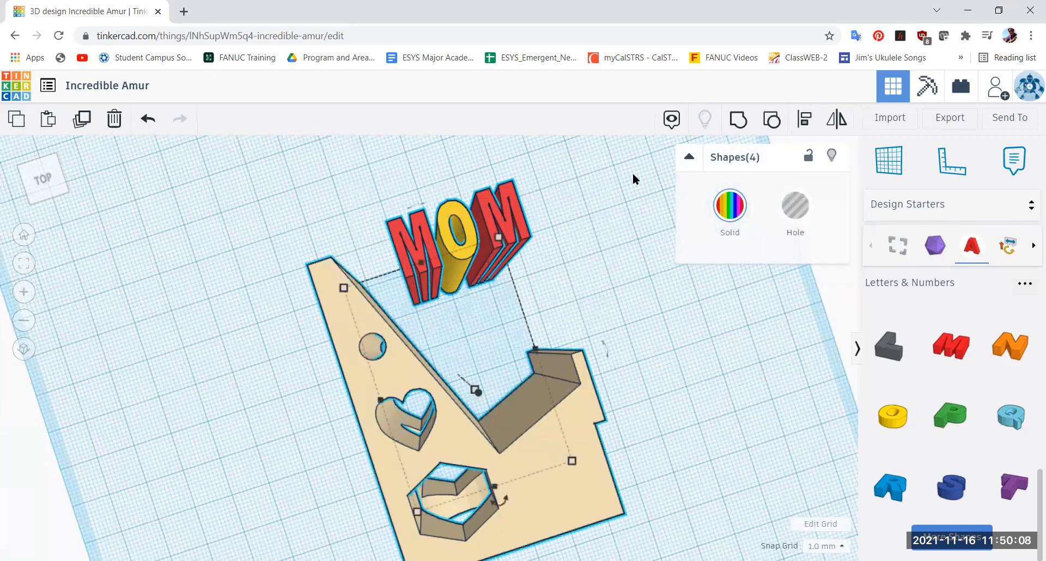
{"action": "left_click", "coordinate": [527, 170]}
{"action": "left_click_drag", "start_coordinate": [523, 161], "coordinate": [388, 273]}
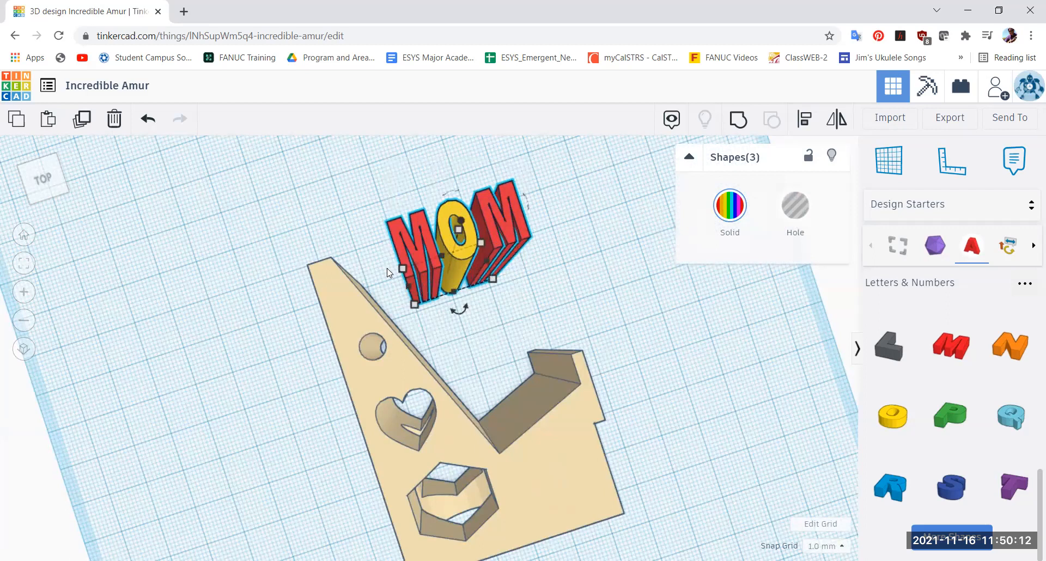
{"action": "left_click", "coordinate": [735, 117]}
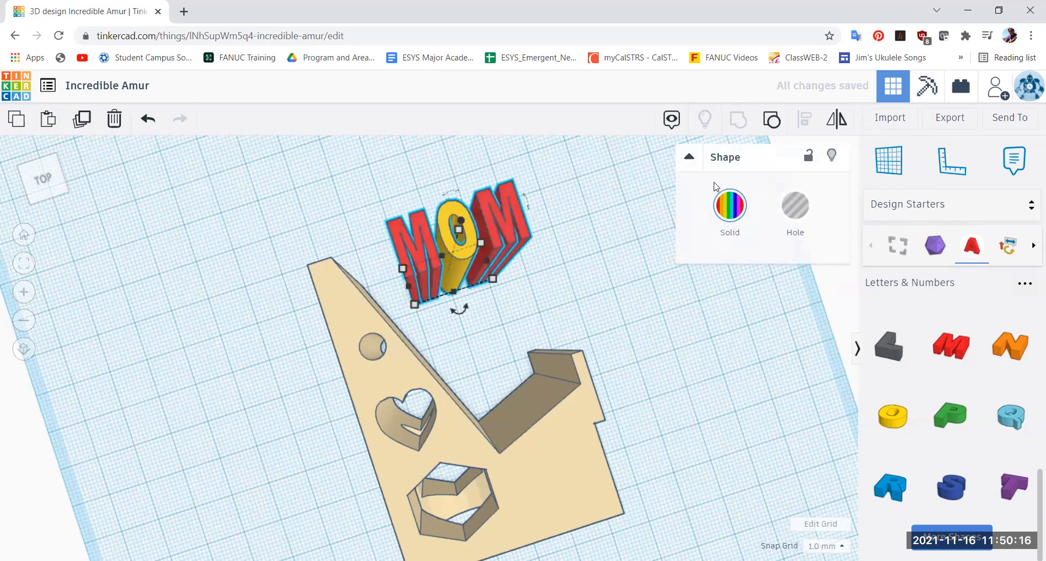
Move the grouped MOM lettering about 32 mm and 42 mm across the workplane to the outer side of the block's short lipped arm
{"action": "left_click", "coordinate": [584, 211]}
{"action": "left_click", "coordinate": [454, 222]}
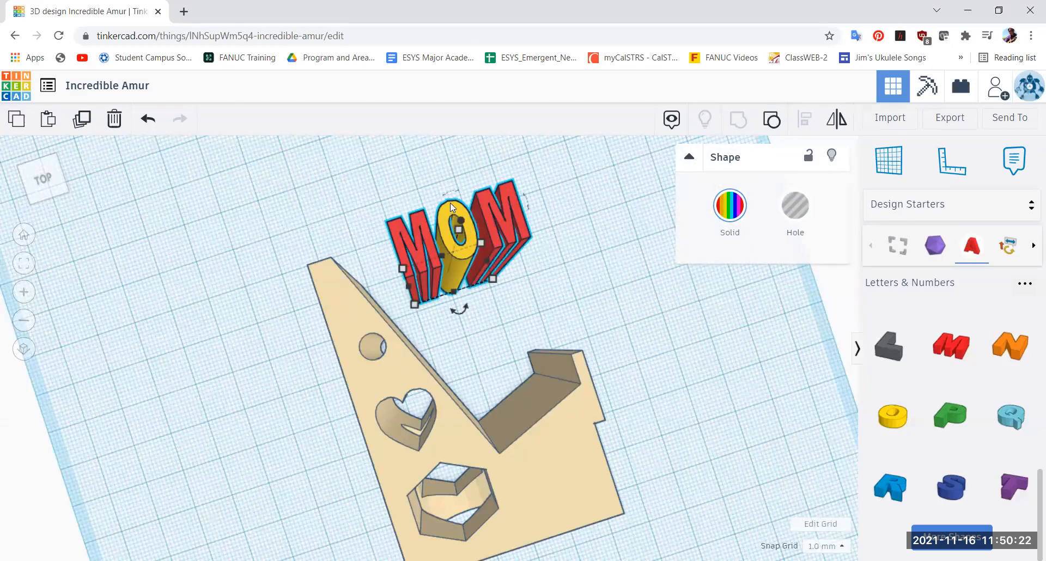
{"action": "left_click", "coordinate": [408, 218]}
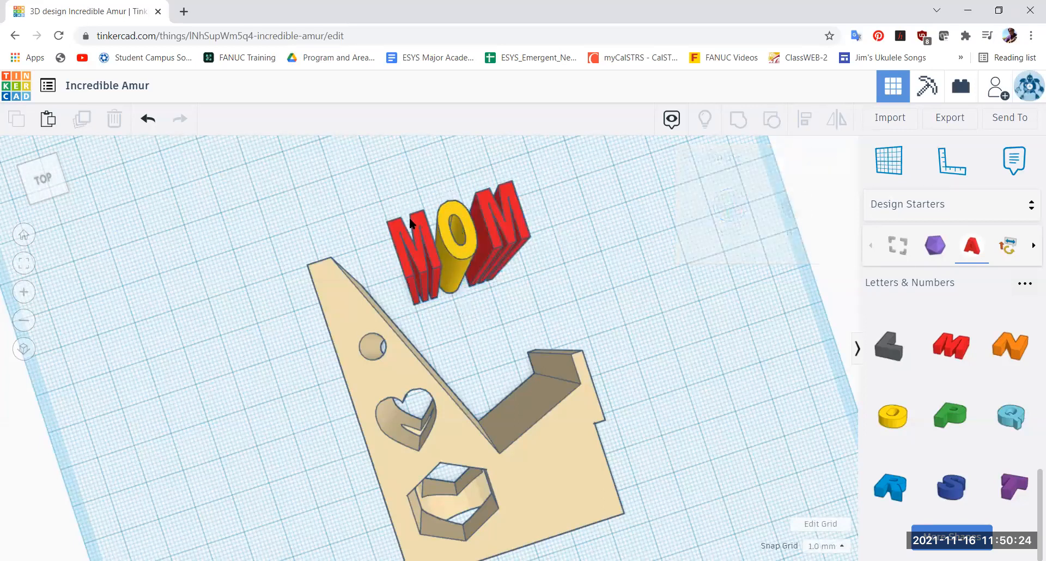
{"action": "left_click_drag", "start_coordinate": [492, 224], "coordinate": [520, 225]}
{"action": "left_click_drag", "start_coordinate": [593, 240], "coordinate": [758, 411]}
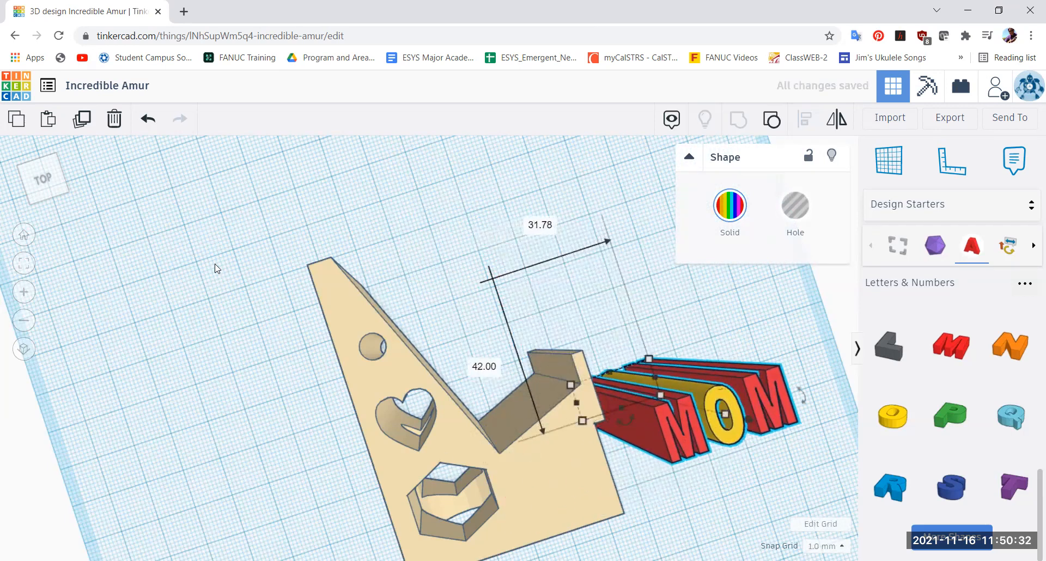
Narrow the grouped MOM lettering to a width of 15 mm
{"action": "scroll", "coordinate": [165, 309], "scroll_direction": "down", "scroll_amount": 5}
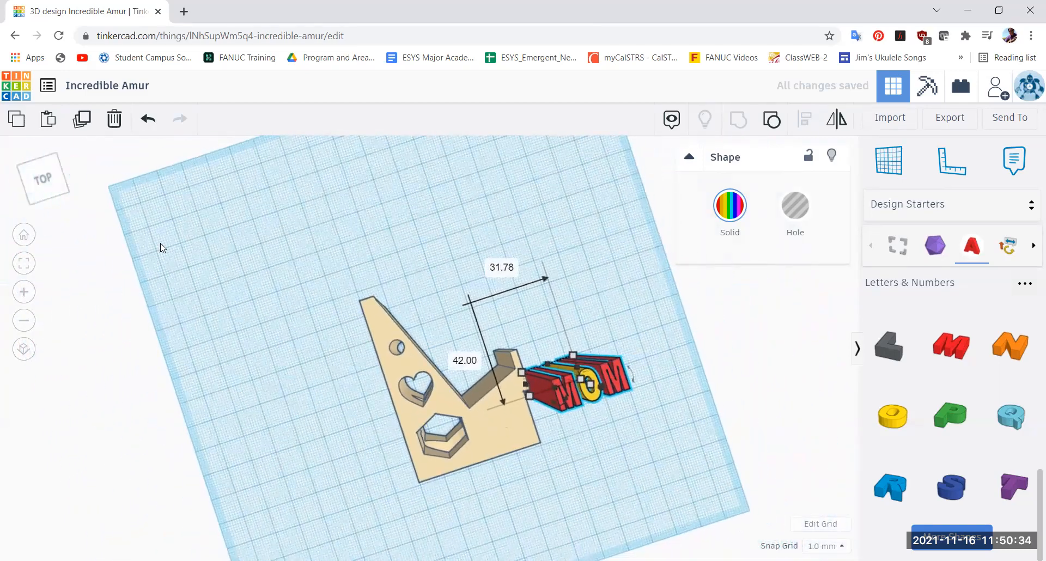
{"action": "scroll", "coordinate": [135, 251], "scroll_direction": "up", "scroll_amount": 2}
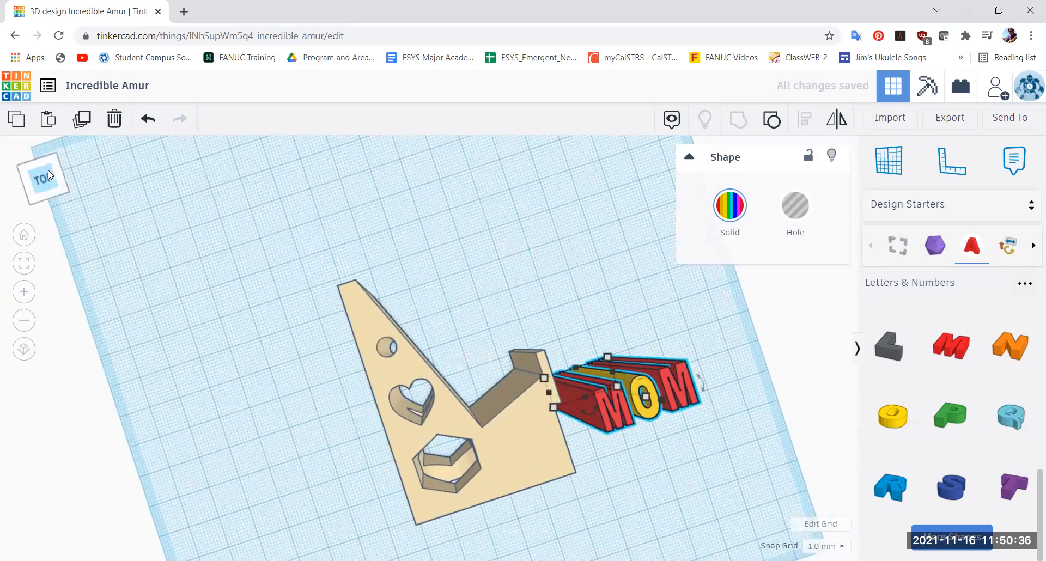
{"action": "left_click", "coordinate": [47, 170]}
{"action": "left_click_drag", "start_coordinate": [45, 167], "coordinate": [37, 170]}
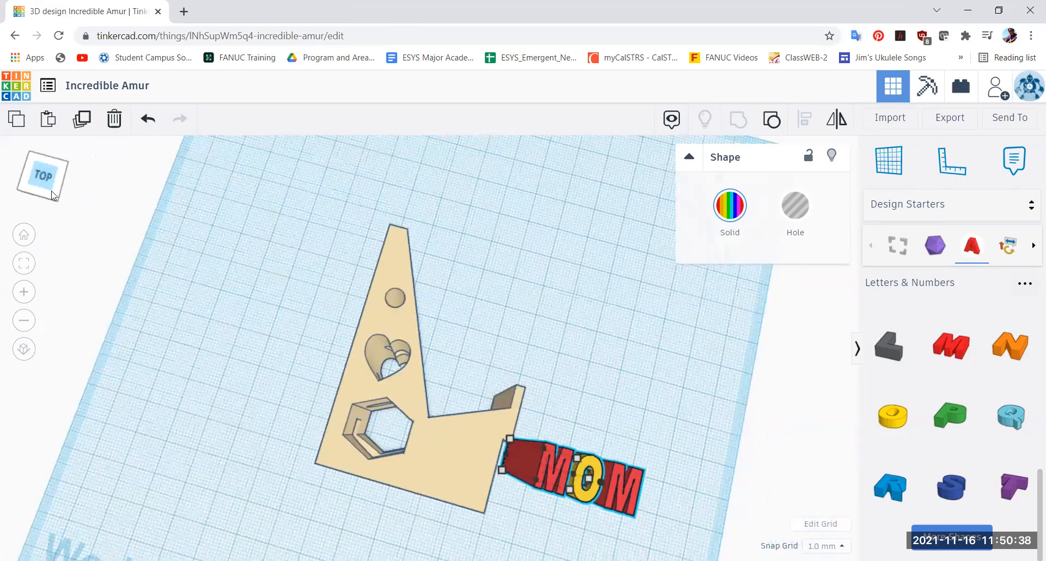
{"action": "mouse_move", "coordinate": [603, 489]}
{"action": "left_mouse_down"}
{"action": "mouse_move", "coordinate": [545, 498]}
{"action": "mouse_move", "coordinate": [476, 485]}
{"action": "mouse_move", "coordinate": [613, 494]}
{"action": "left_mouse_up"}
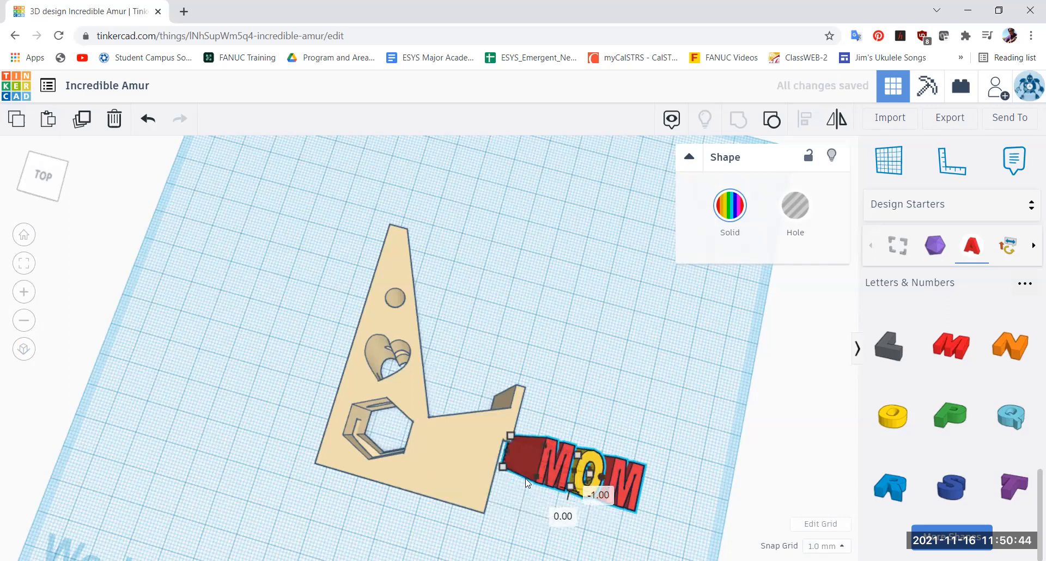
{"action": "left_click", "coordinate": [502, 468]}
{"action": "left_click", "coordinate": [522, 533]}
{"action": "type", "text": "15"}
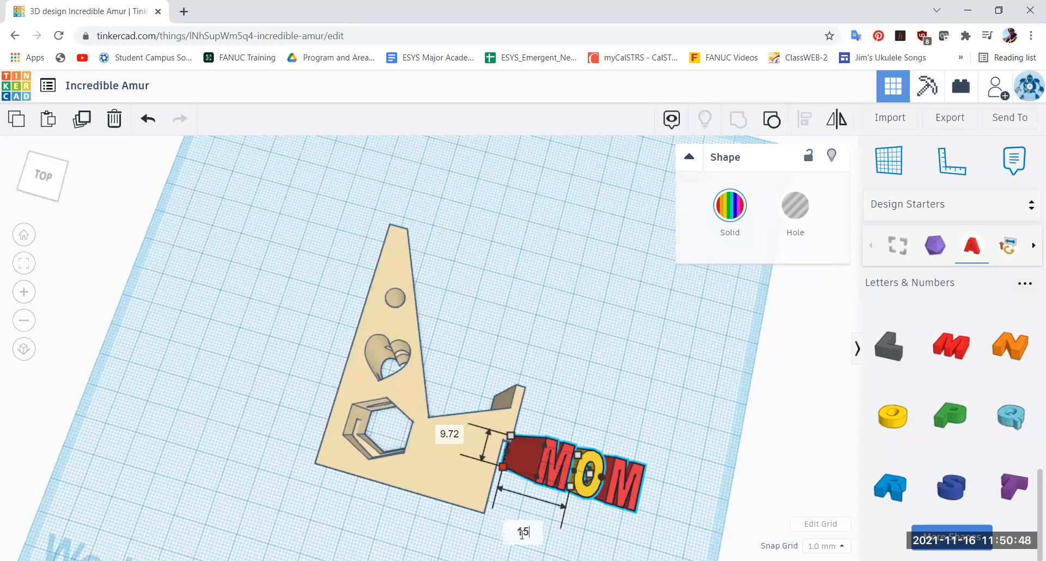
{"action": "key", "text": "Return"}
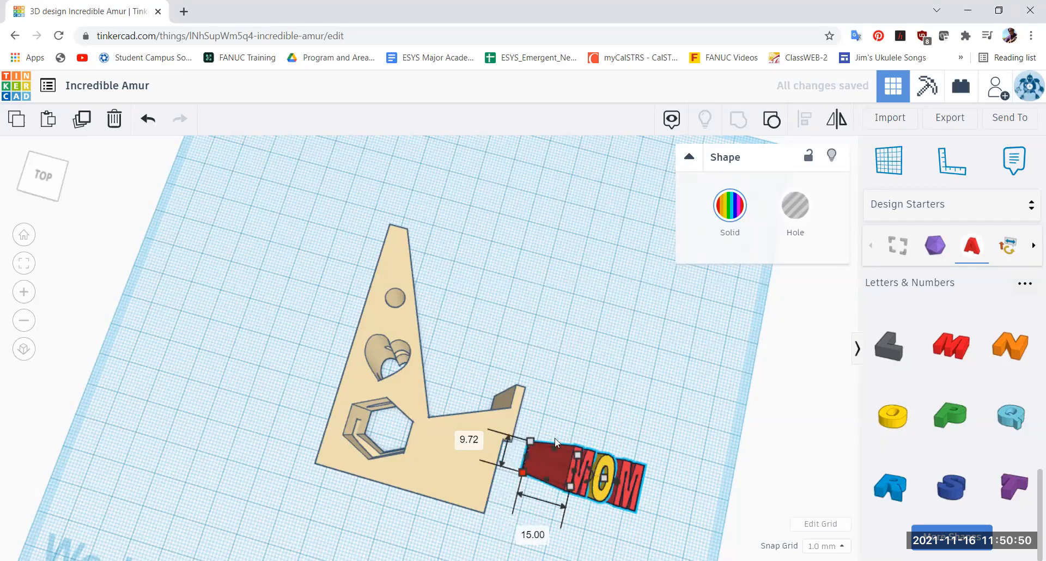
Place the MOM lettering over the block's wide base, beside the hexagonal hole
{"action": "left_click_drag", "start_coordinate": [604, 497], "coordinate": [468, 486]}
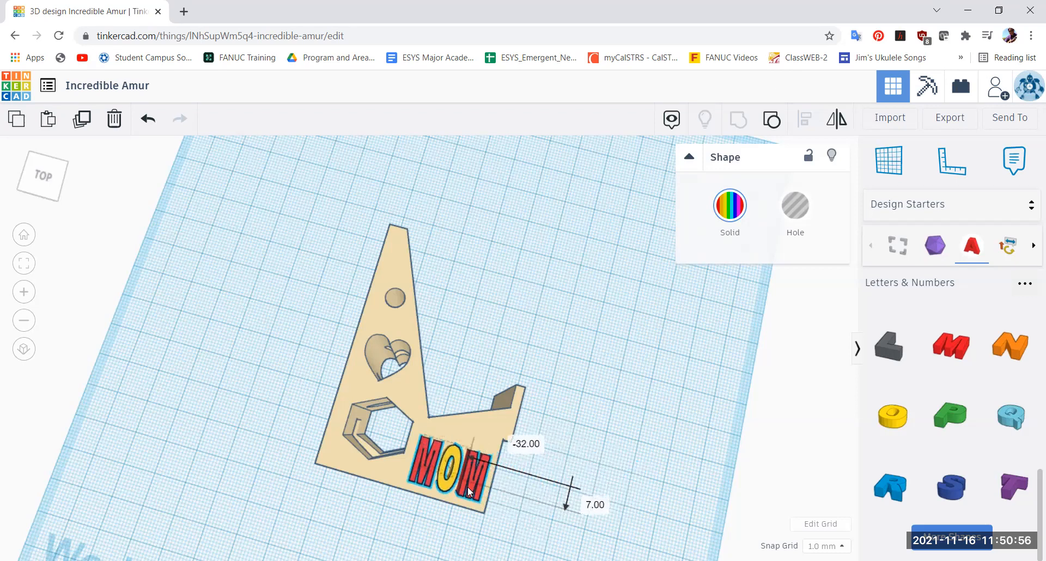
{"action": "scroll", "coordinate": [608, 427], "scroll_direction": "down", "scroll_amount": 2}
{"action": "scroll", "coordinate": [604, 425], "scroll_direction": "up", "scroll_amount": 3}
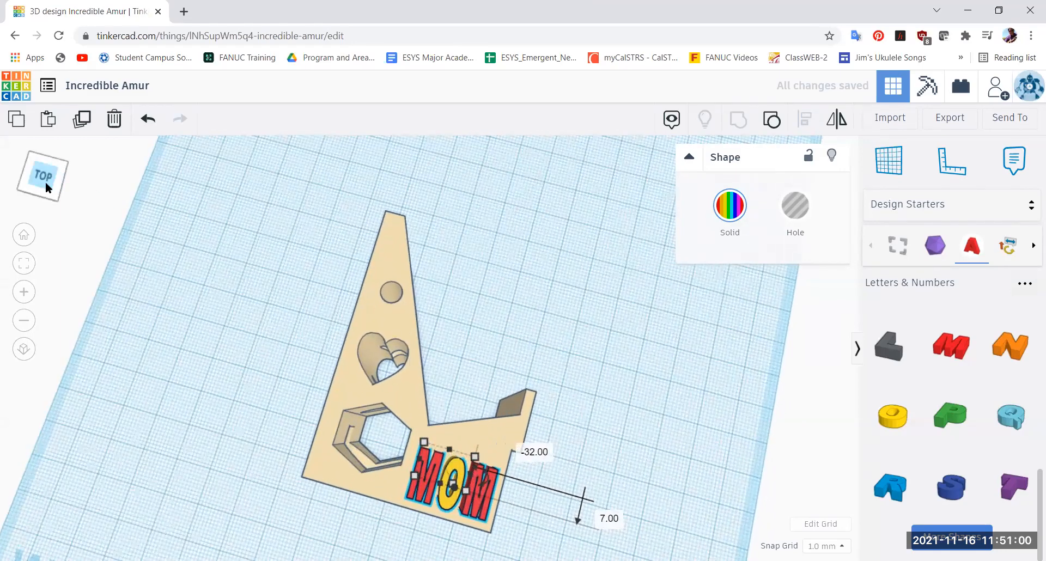
Raise the MOM lettering to 34 mm above the workplane so only its lower end sits in the block's top
{"action": "left_click", "coordinate": [48, 178]}
{"action": "left_click_drag", "start_coordinate": [57, 170], "coordinate": [48, 180]}
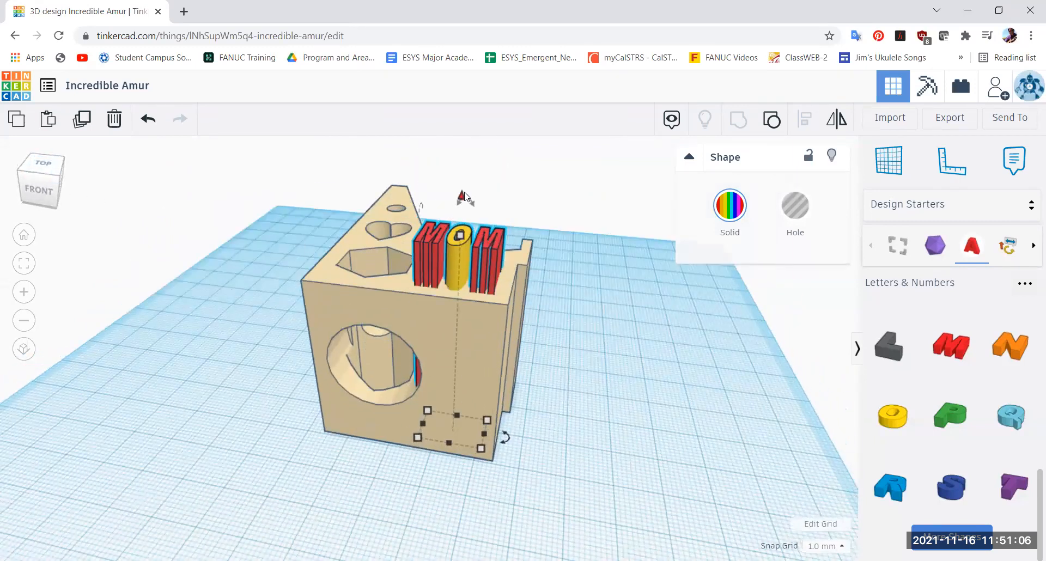
{"action": "left_click_drag", "start_coordinate": [461, 191], "coordinate": [462, 162]}
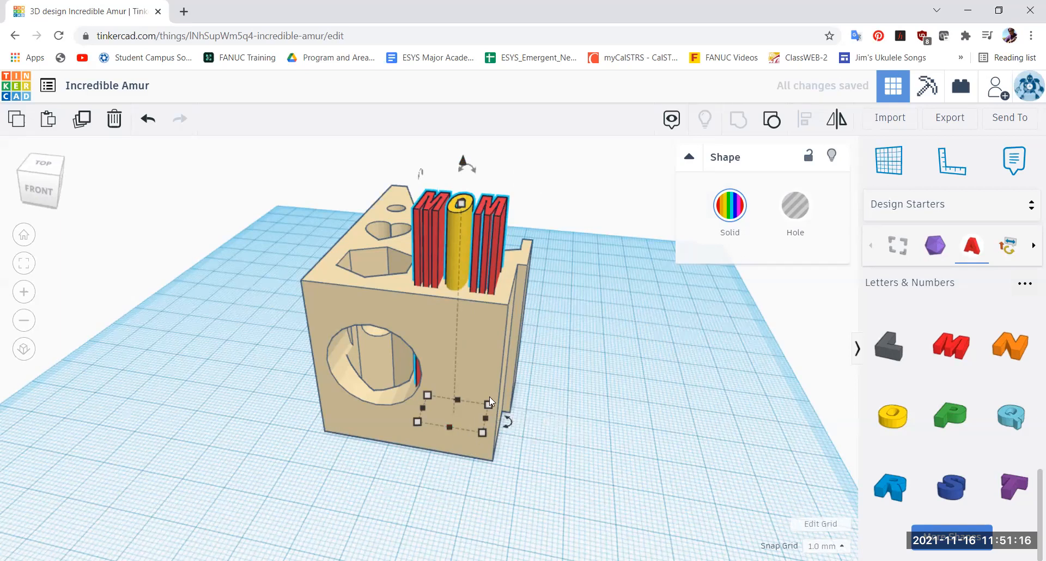
{"action": "left_click", "coordinate": [46, 185]}
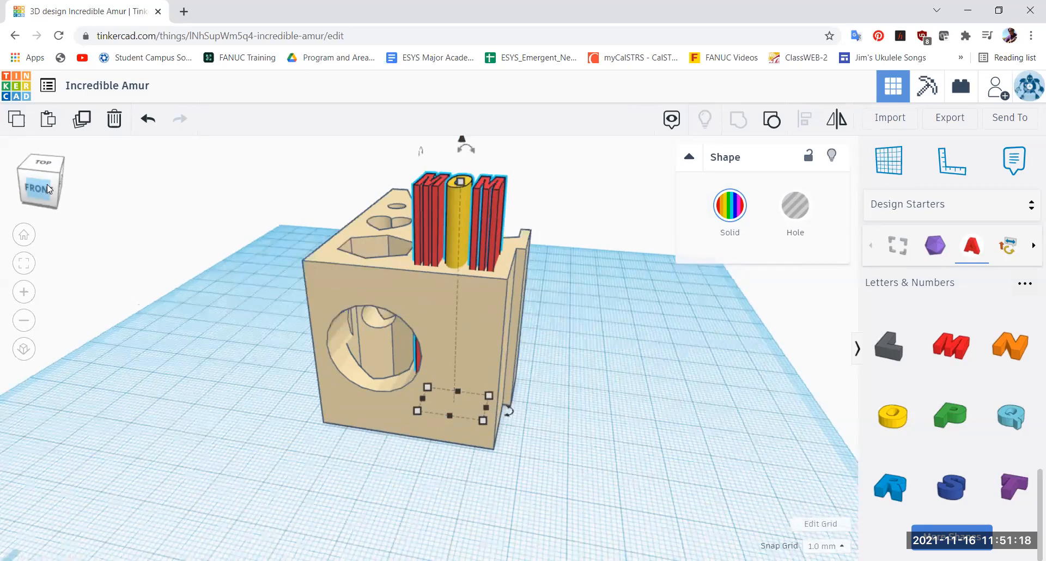
{"action": "left_click_drag", "start_coordinate": [50, 182], "coordinate": [50, 181]}
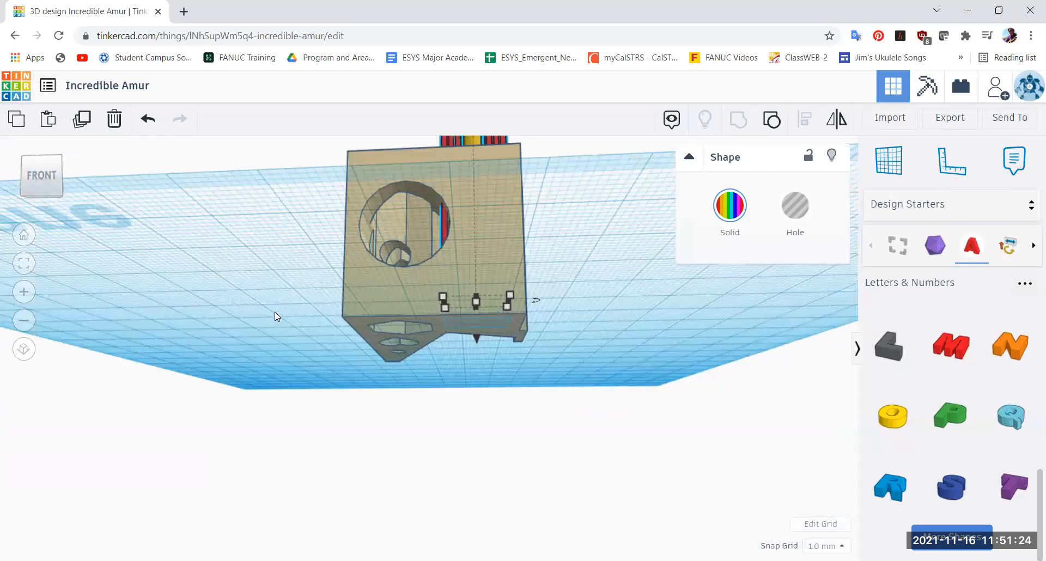
{"action": "left_click_drag", "start_coordinate": [474, 338], "coordinate": [473, 219]}
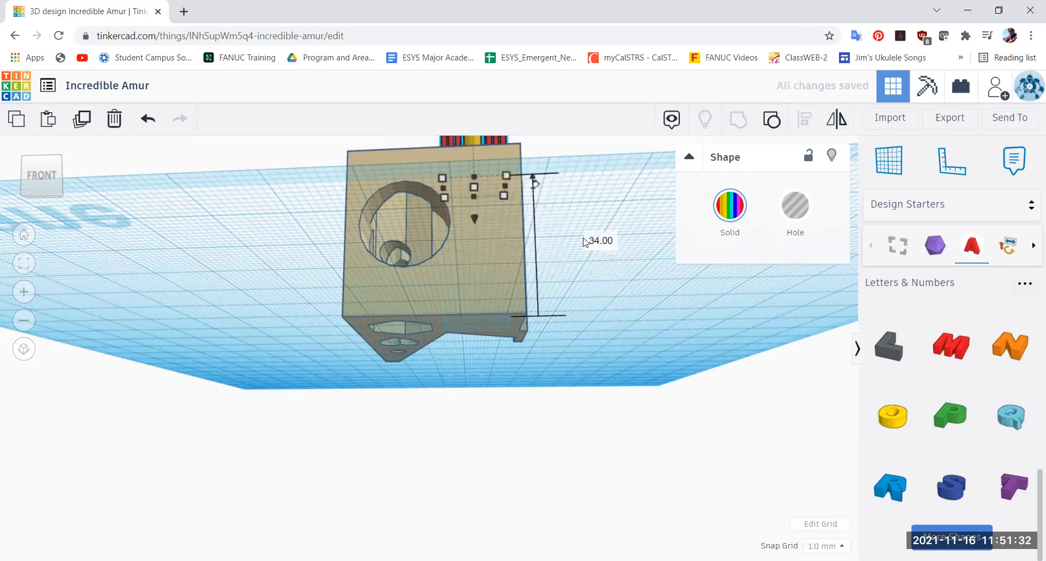
Turn the MOM lettering into a hole and group it with the block to engrave the word into the top face
{"action": "left_click", "coordinate": [41, 166]}
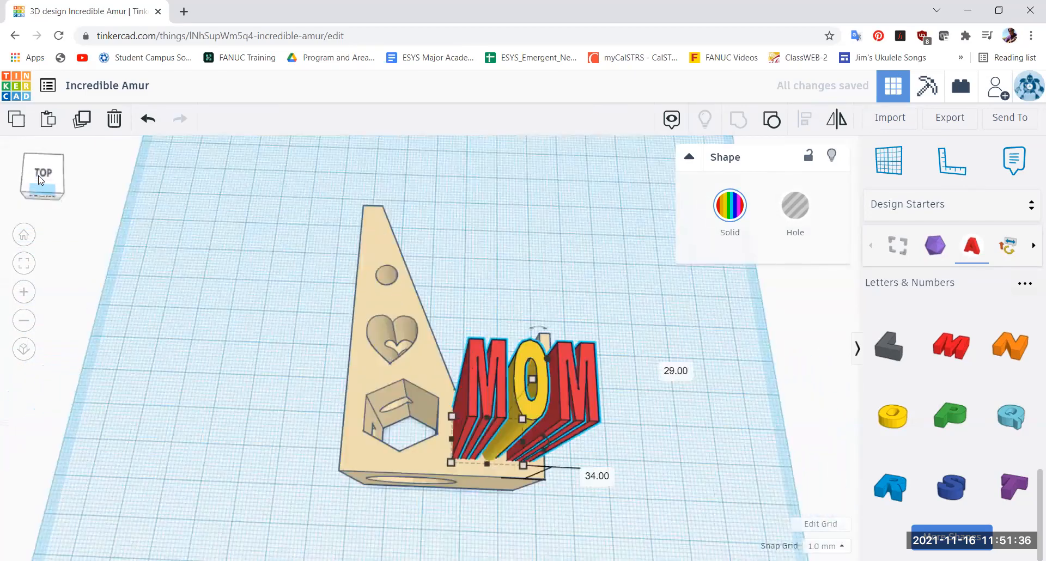
{"action": "left_click_drag", "start_coordinate": [292, 181], "coordinate": [608, 501]}
{"action": "left_click", "coordinate": [509, 351]}
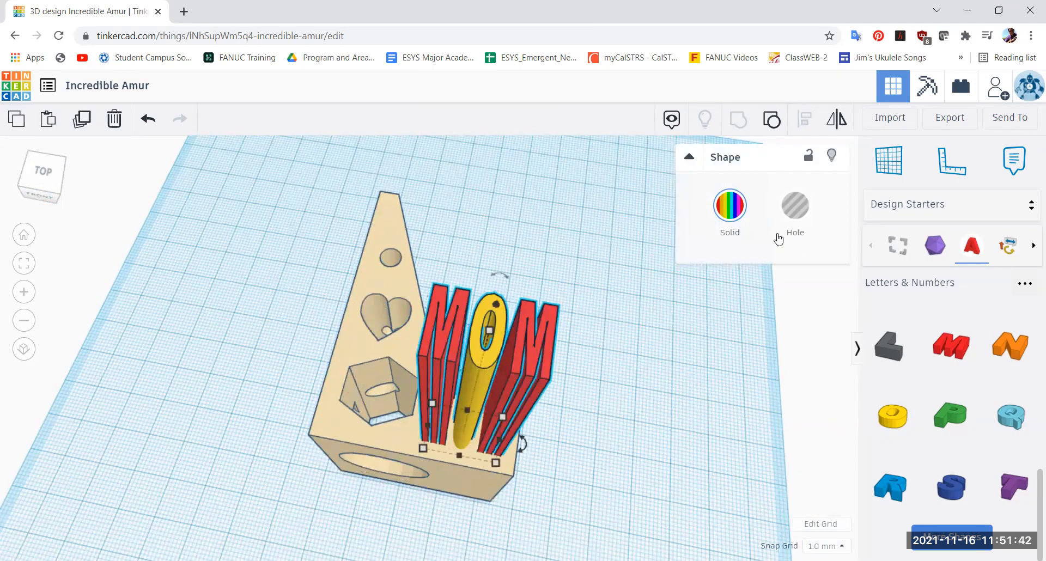
{"action": "left_click", "coordinate": [794, 213]}
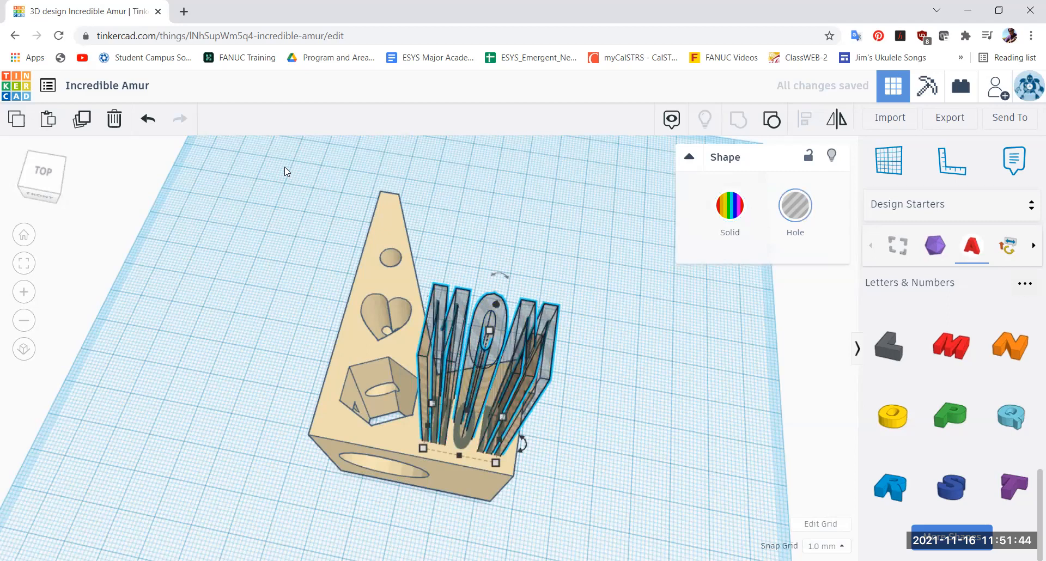
{"action": "left_click_drag", "start_coordinate": [275, 163], "coordinate": [580, 527]}
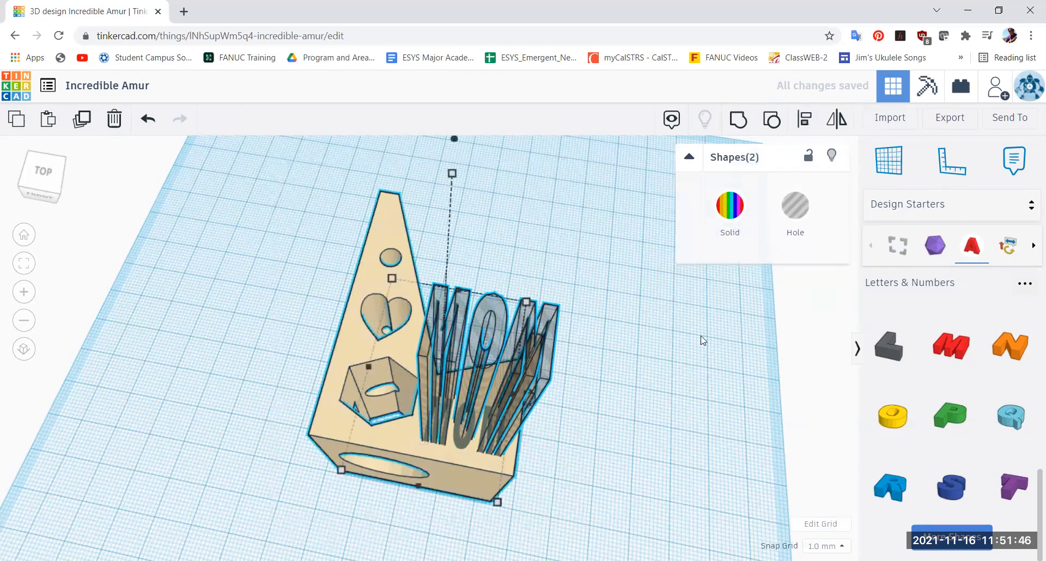
{"action": "left_click", "coordinate": [738, 119]}
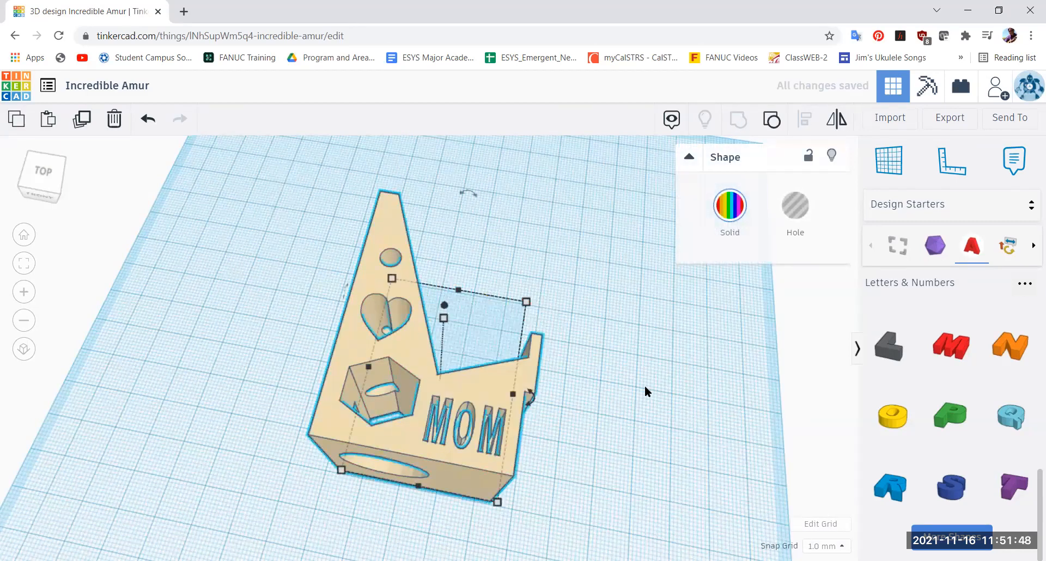
Examine the engraved MOM lettering up close and the block's plain long side face
{"action": "left_click_drag", "start_coordinate": [488, 389], "coordinate": [472, 390]}
{"action": "scroll", "coordinate": [553, 381], "scroll_direction": "up", "scroll_amount": 3}
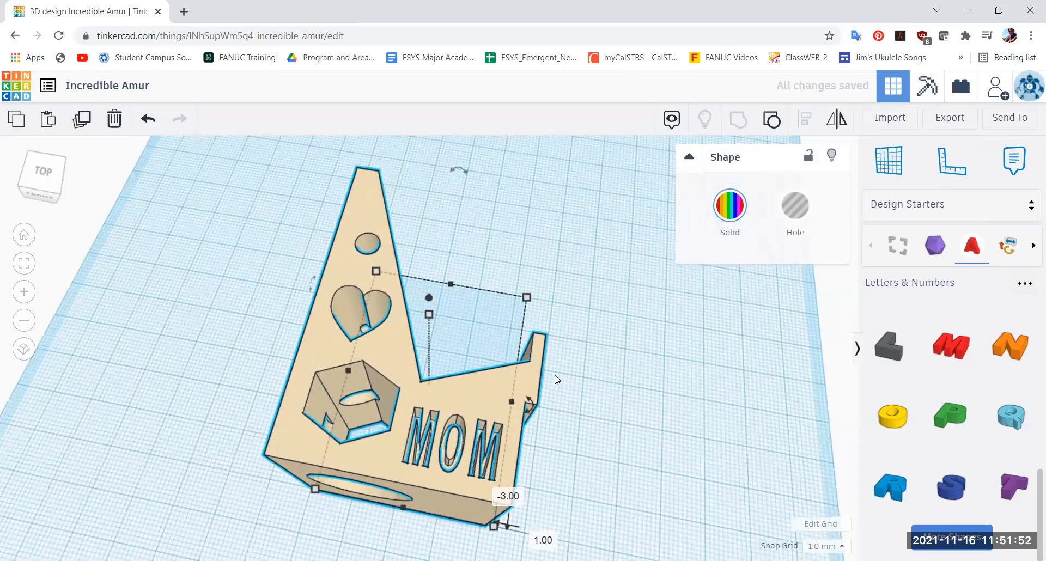
{"action": "scroll", "coordinate": [756, 428], "scroll_direction": "up", "scroll_amount": 2}
{"action": "left_click", "coordinate": [755, 435]}
{"action": "scroll", "coordinate": [712, 437], "scroll_direction": "down", "scroll_amount": 2}
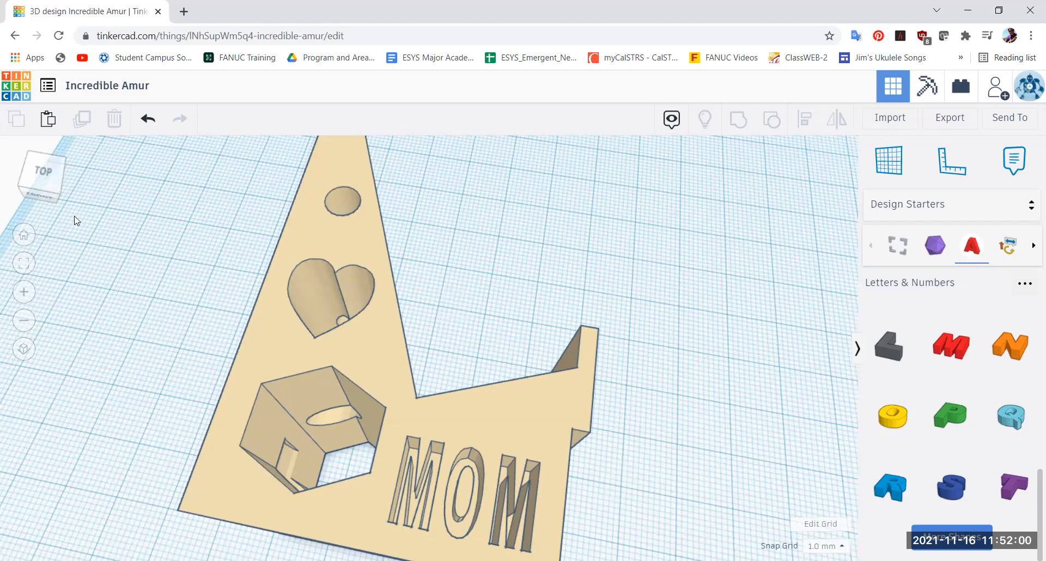
{"action": "left_click", "coordinate": [41, 181]}
{"action": "mouse_move", "coordinate": [46, 181]}
{"action": "left_mouse_down"}
{"action": "mouse_move", "coordinate": [57, 184]}
{"action": "mouse_move", "coordinate": [28, 181]}
{"action": "mouse_move", "coordinate": [66, 184]}
{"action": "left_mouse_up"}
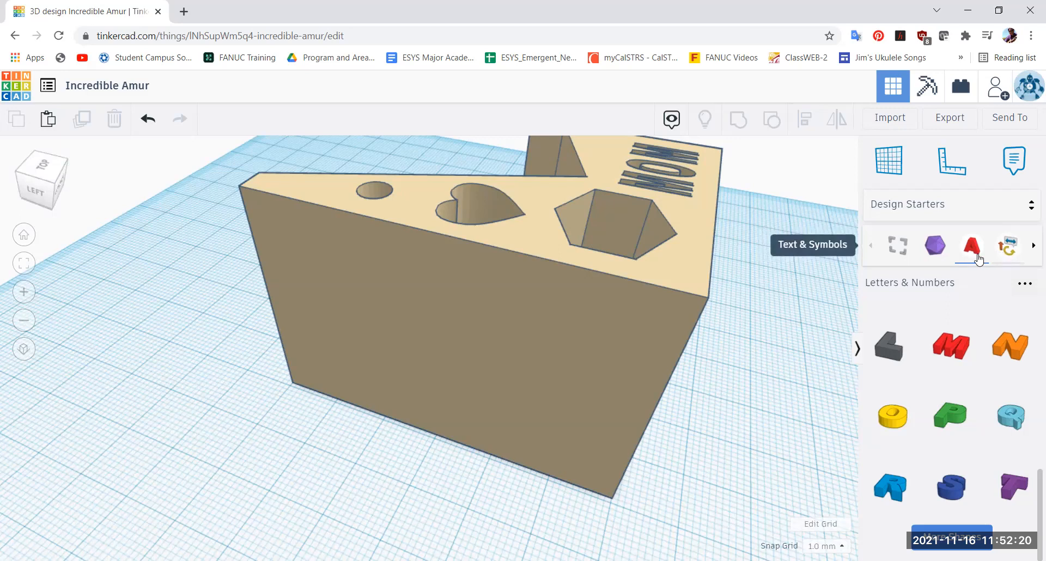
Add a snowflake from the Decorations shapes to the workplane beside the block's long side face
{"action": "left_click", "coordinate": [1033, 246]}
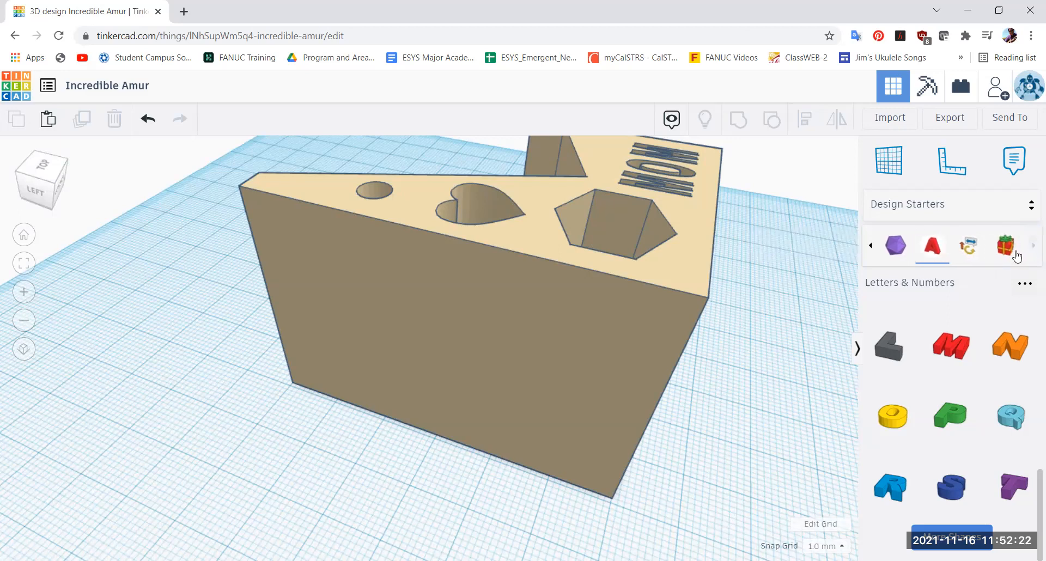
{"action": "left_click", "coordinate": [1008, 255]}
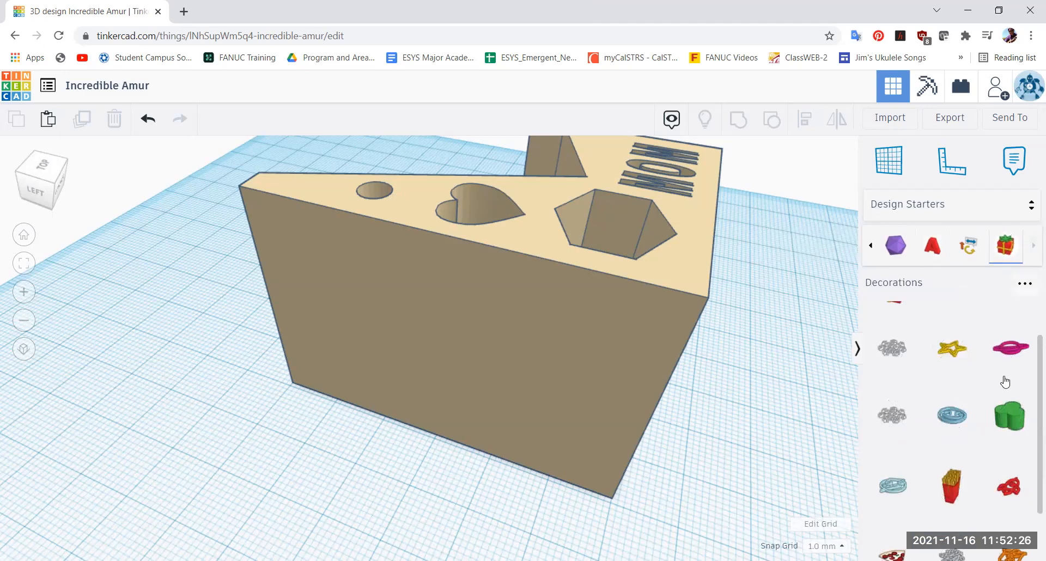
{"action": "scroll", "coordinate": [1005, 392], "scroll_direction": "down", "scroll_amount": 1}
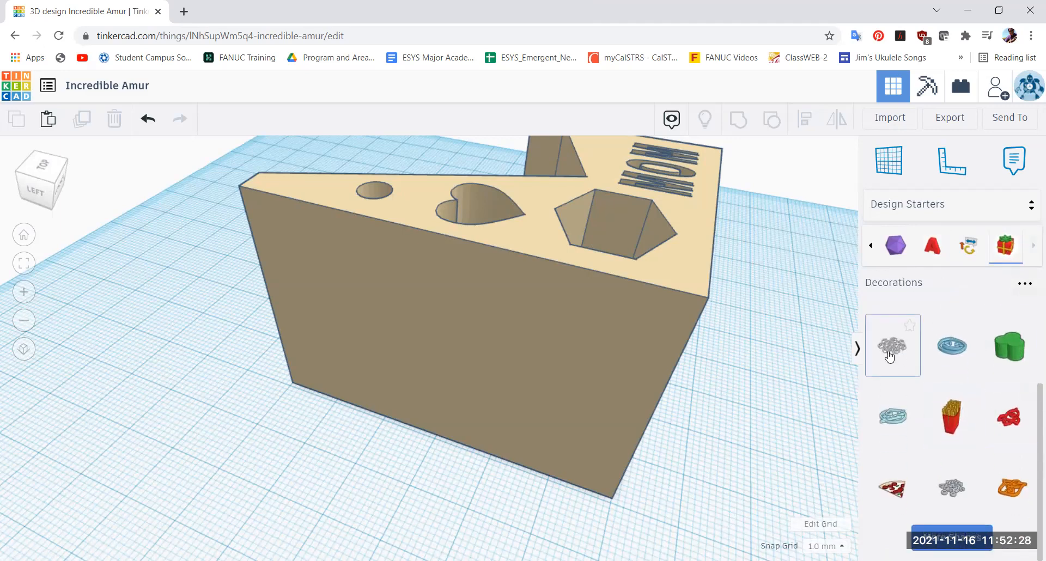
{"action": "left_click_drag", "start_coordinate": [813, 393], "coordinate": [756, 373]}
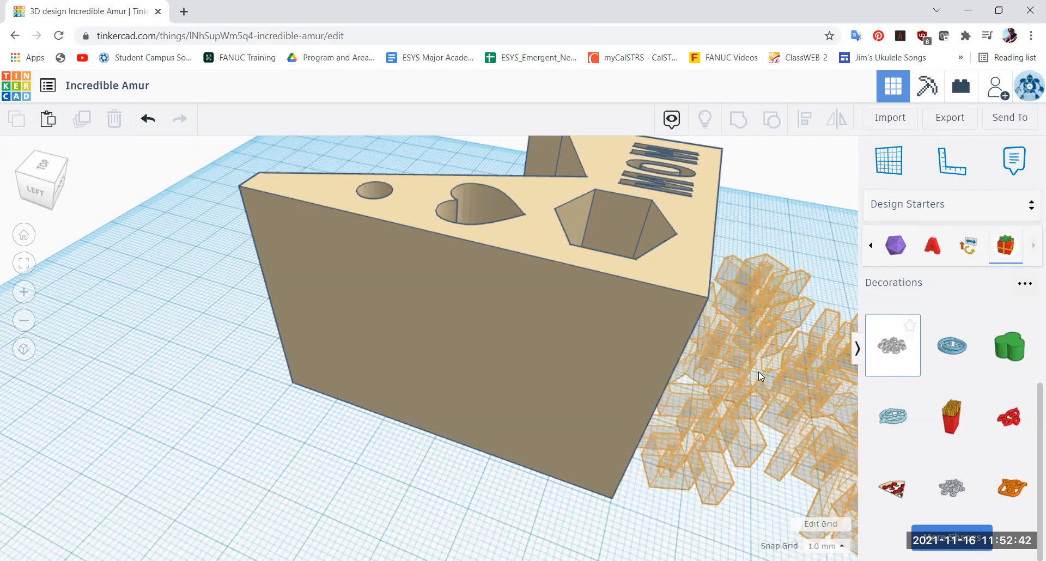
{"action": "left_click_drag", "start_coordinate": [758, 372], "coordinate": [759, 374]}
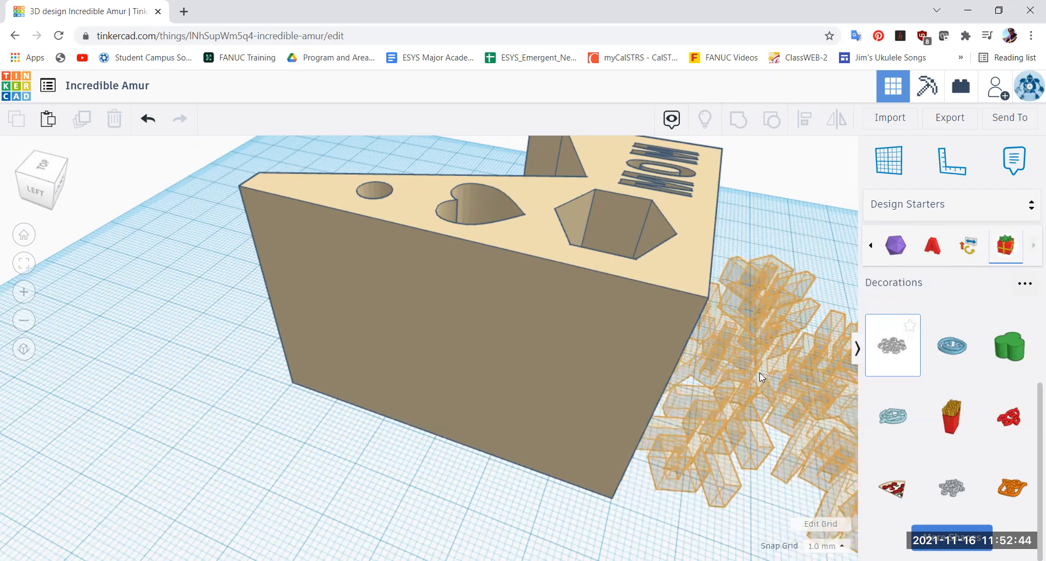
{"action": "left_click_drag", "start_coordinate": [759, 372], "coordinate": [241, 379]}
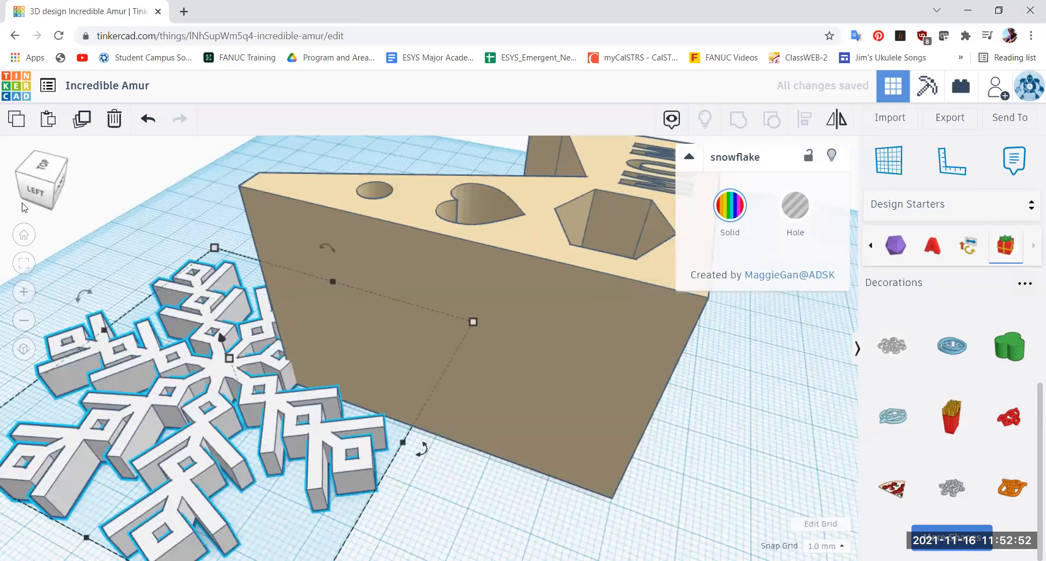
Rotate the snowflake 90° so it stands upright, parallel to the block's long side face
{"action": "scroll", "coordinate": [288, 199], "scroll_direction": "down", "scroll_amount": 2}
{"action": "scroll", "coordinate": [287, 200], "scroll_direction": "down", "scroll_amount": 2}
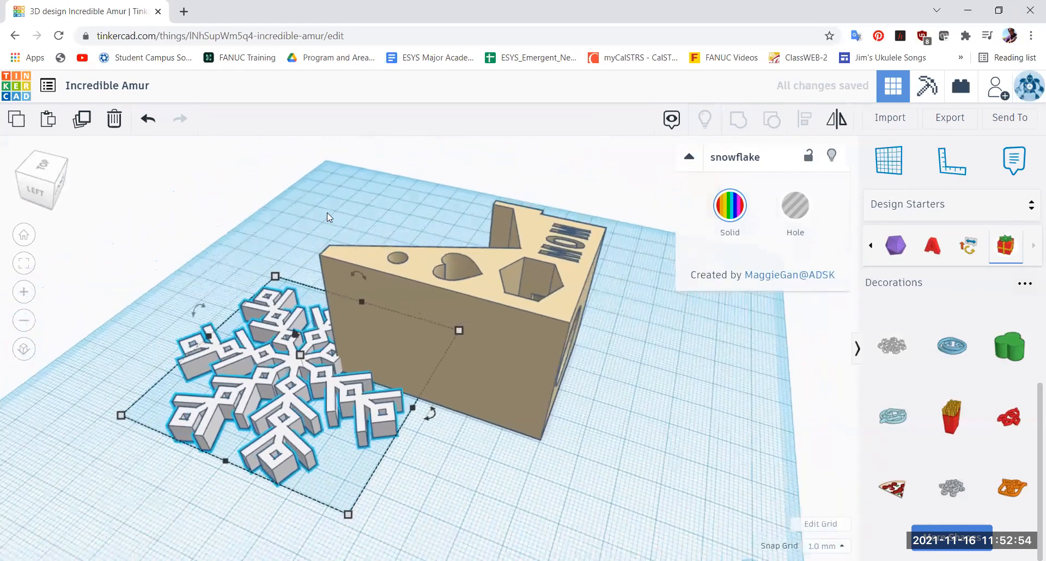
{"action": "left_click_drag", "start_coordinate": [48, 201], "coordinate": [81, 201]}
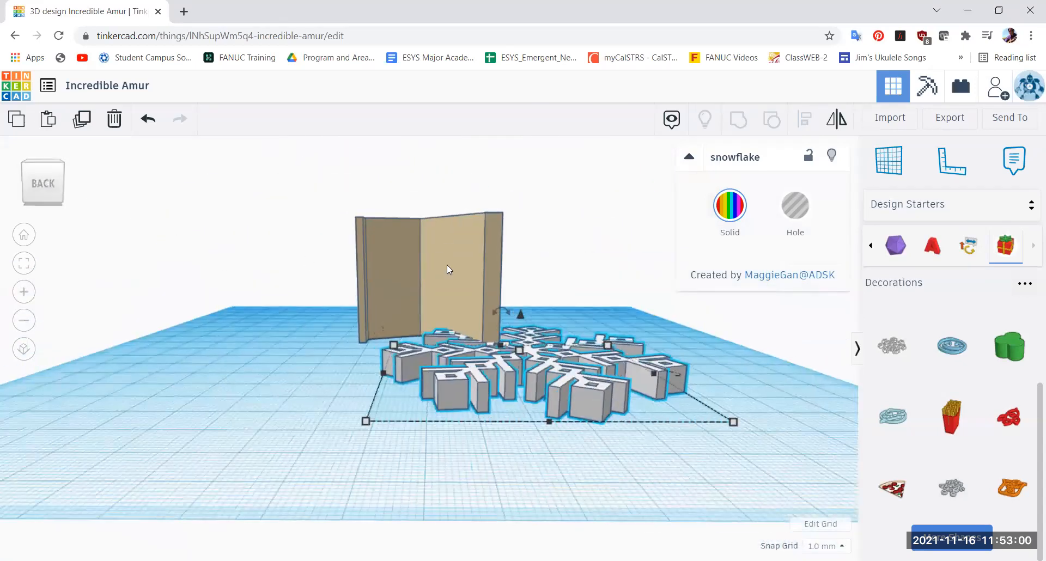
{"action": "left_click_drag", "start_coordinate": [498, 308], "coordinate": [588, 333]}
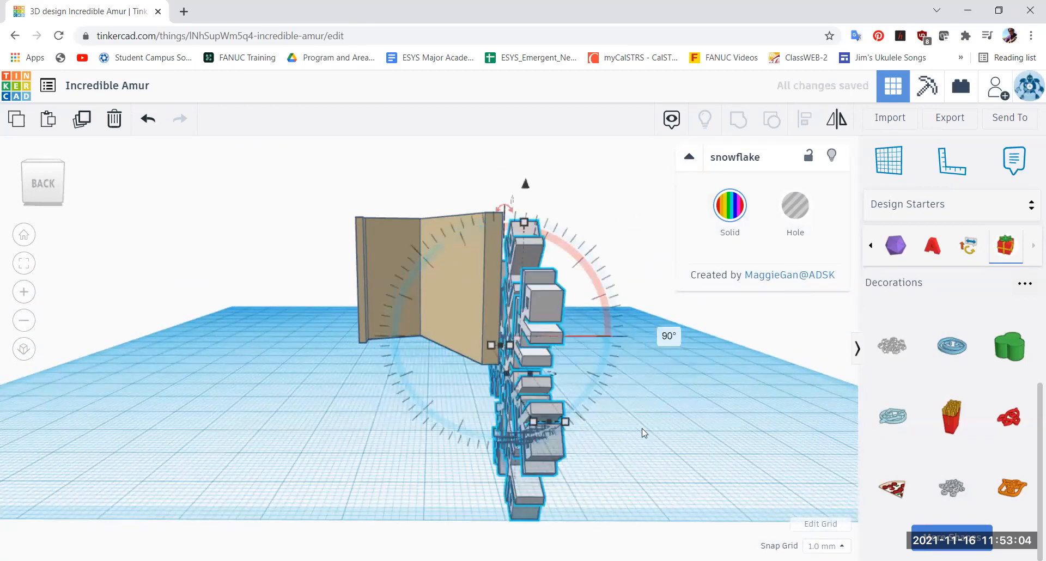
Set the upright snowflake's width to 30 mm
{"action": "left_click_drag", "start_coordinate": [44, 192], "coordinate": [18, 196]}
{"action": "left_click", "coordinate": [39, 170]}
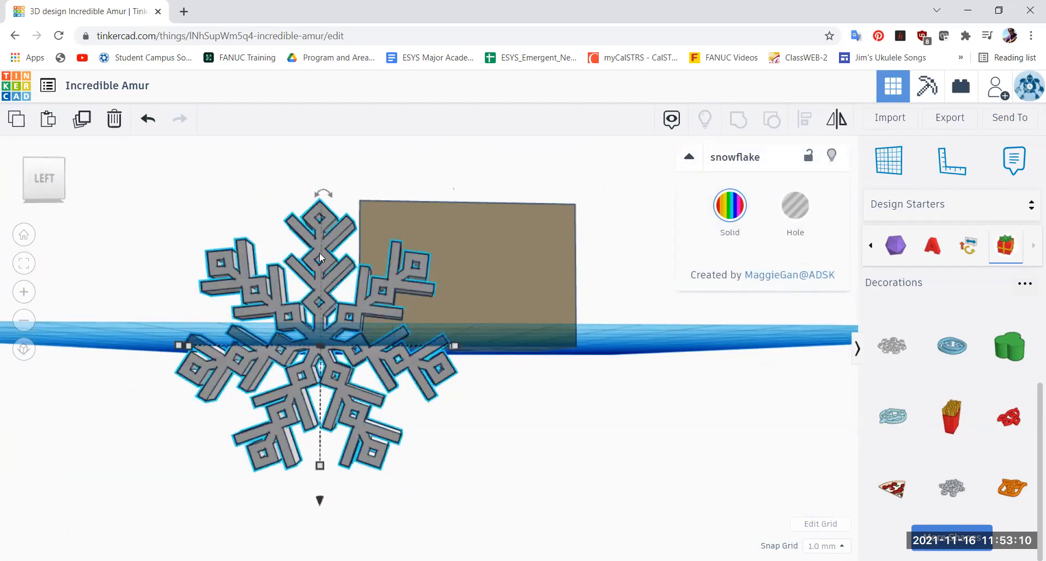
{"action": "mouse_move", "coordinate": [456, 352]}
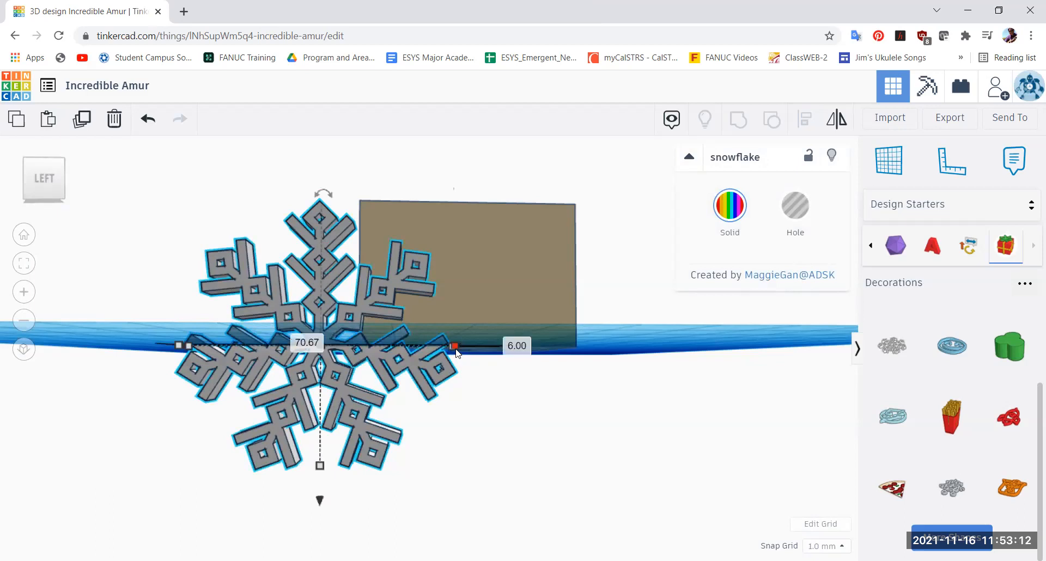
{"action": "left_click", "coordinate": [312, 345]}
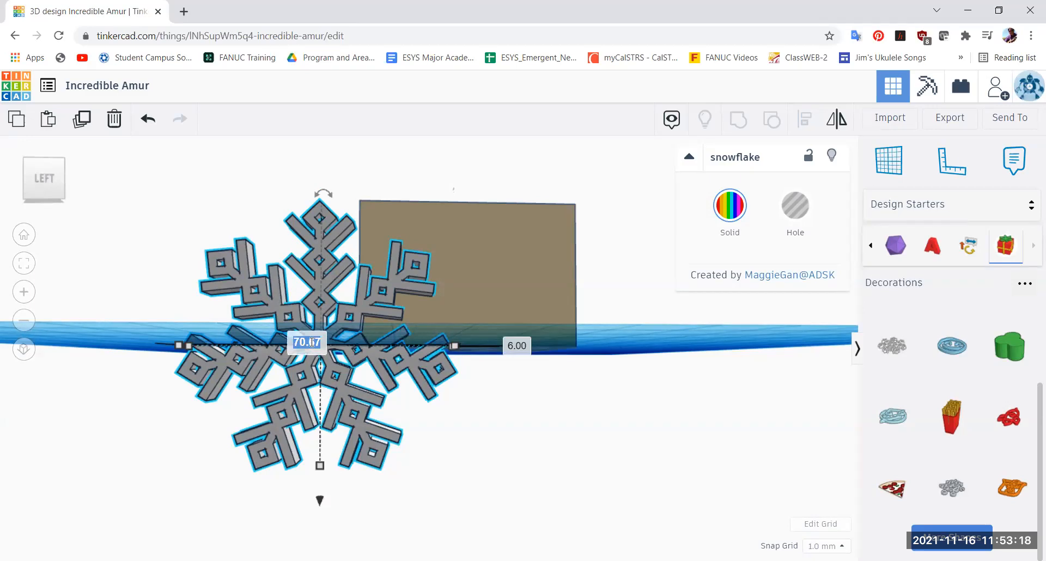
{"action": "type", "text": "3"}
{"action": "key", "text": "Return"}
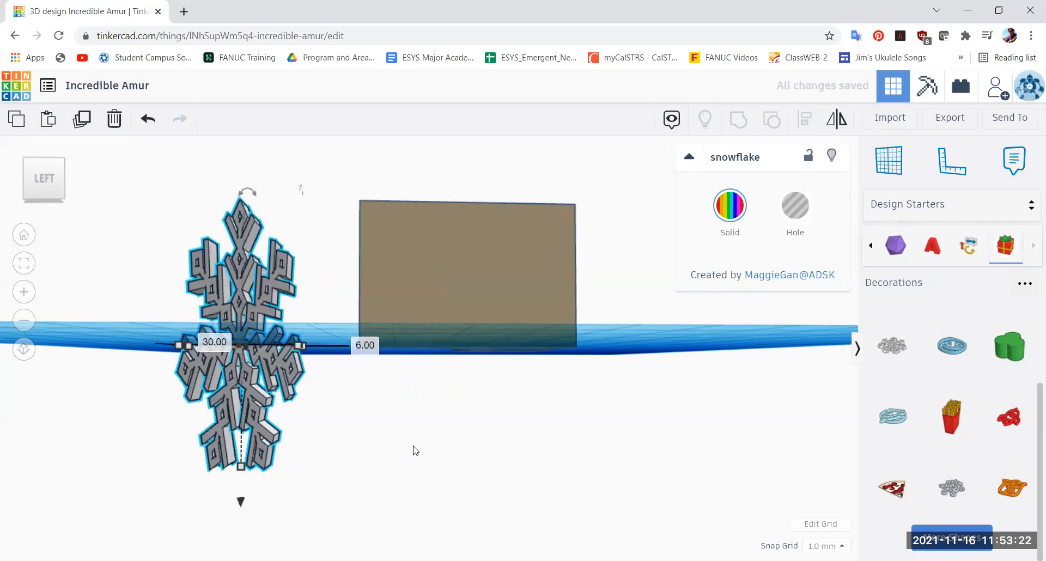
Set the snowflake's height to 30 mm
{"action": "key", "text": "Escape"}
{"action": "left_click", "coordinate": [235, 283]}
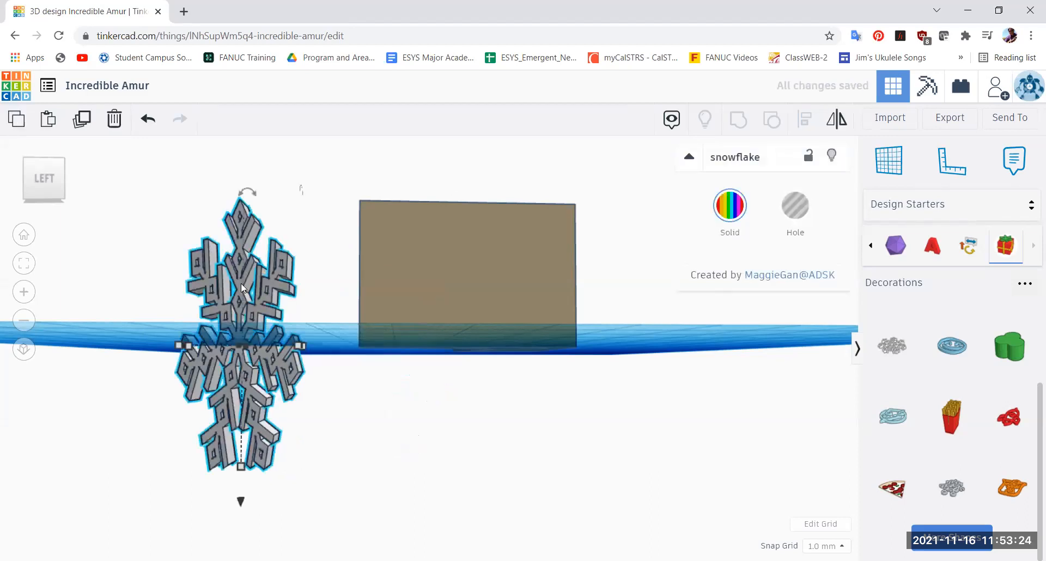
{"action": "left_click_drag", "start_coordinate": [56, 183], "coordinate": [66, 184]}
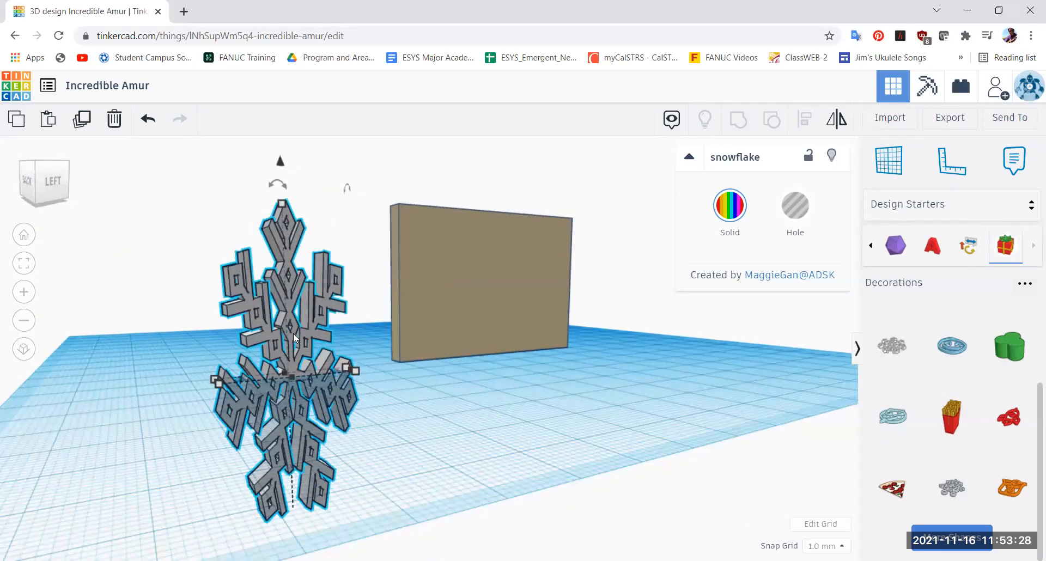
{"action": "left_click", "coordinate": [282, 205]}
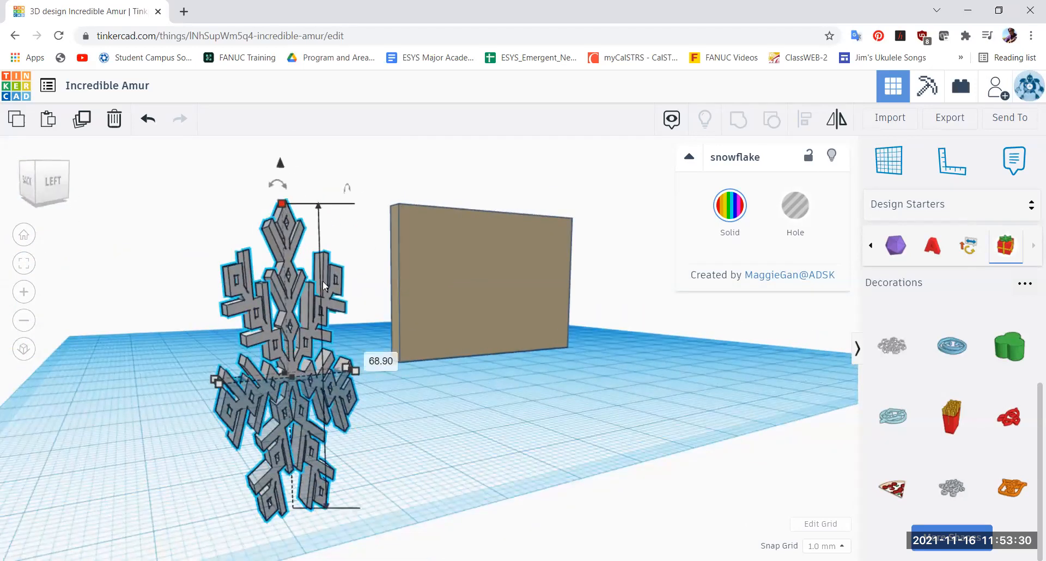
{"action": "left_click", "coordinate": [381, 361]}
{"action": "key", "text": "BackSpace"}
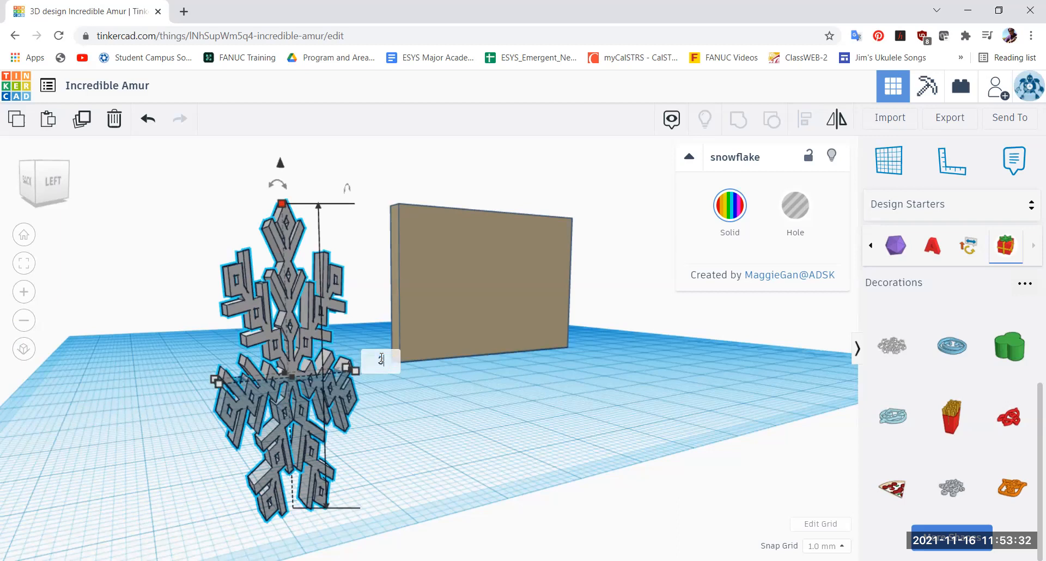
{"action": "key", "text": "Return"}
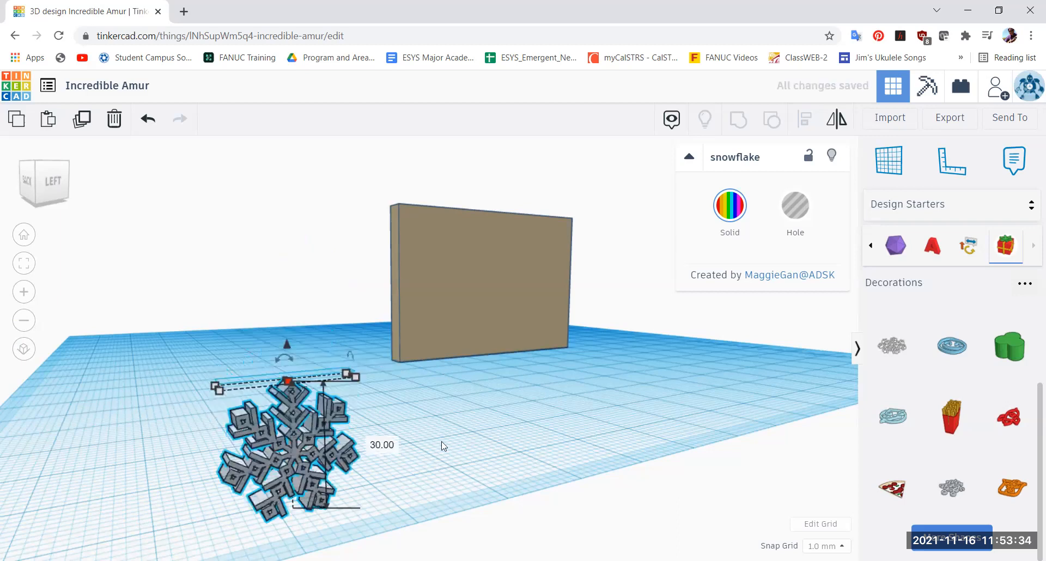
Move the snowflake against the block's long side face and raise it to 5 mm above the workplane
{"action": "left_click_drag", "start_coordinate": [360, 430], "coordinate": [559, 421]}
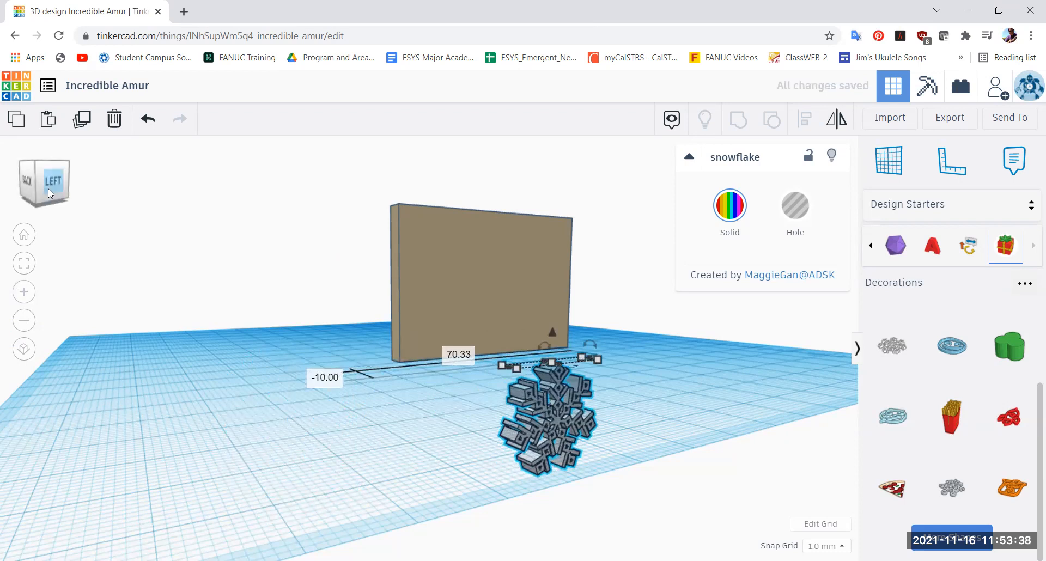
{"action": "left_click", "coordinate": [48, 189]}
{"action": "left_click_drag", "start_coordinate": [38, 199], "coordinate": [37, 196]}
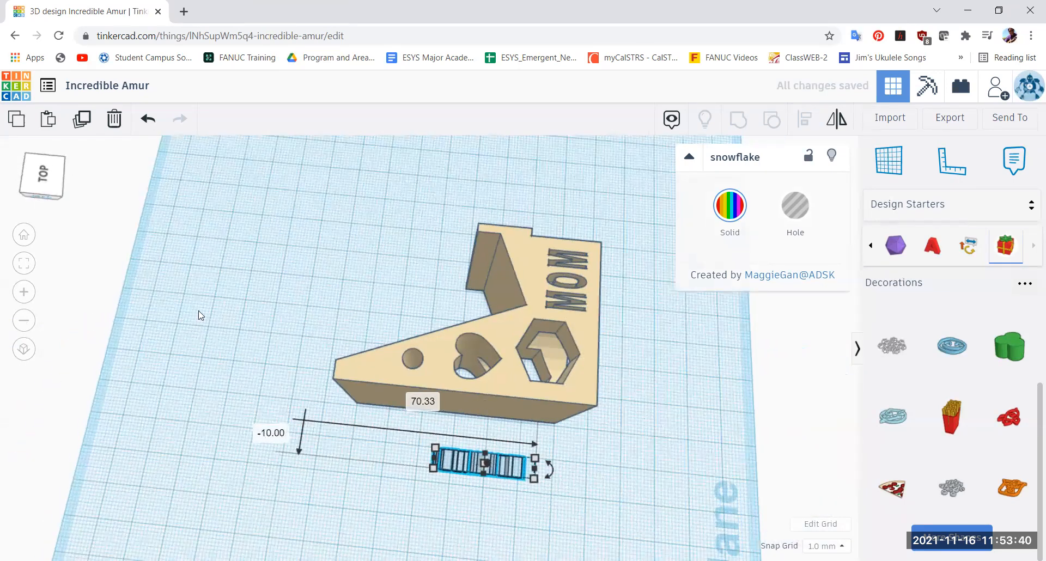
{"action": "left_click_drag", "start_coordinate": [497, 464], "coordinate": [494, 434]}
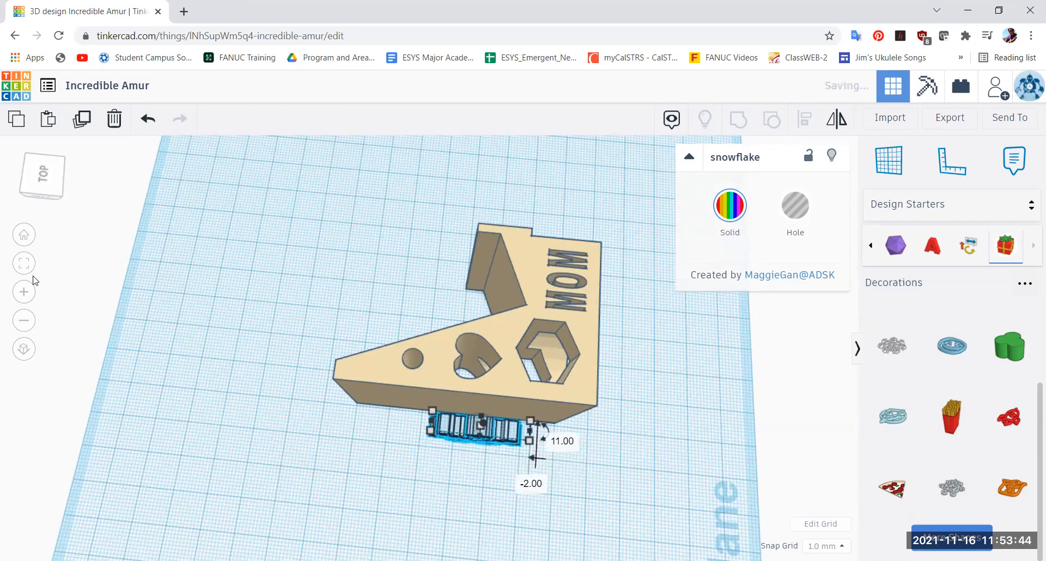
{"action": "left_click", "coordinate": [32, 183]}
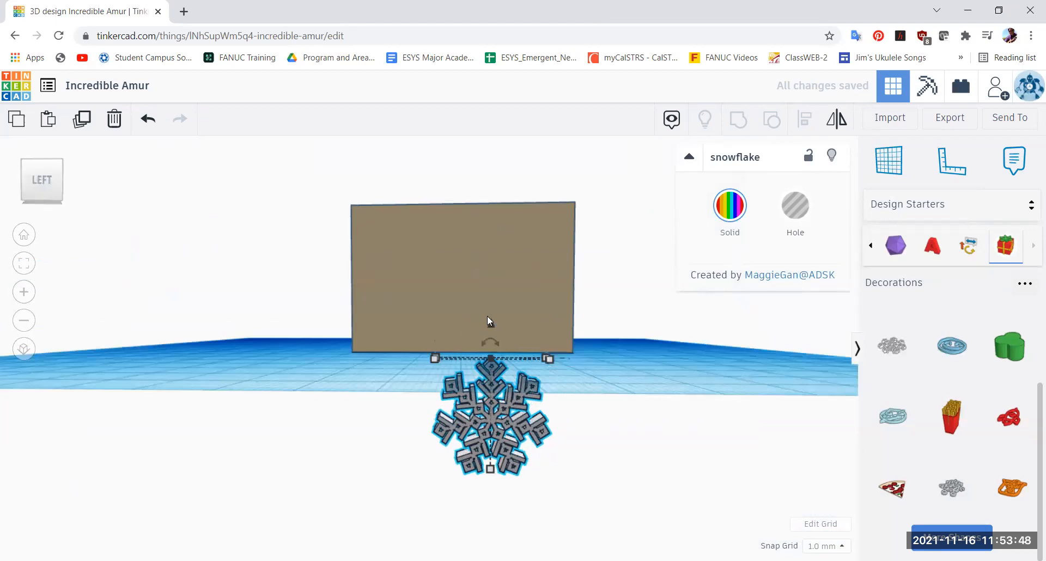
{"action": "left_click_drag", "start_coordinate": [491, 322], "coordinate": [479, 182]}
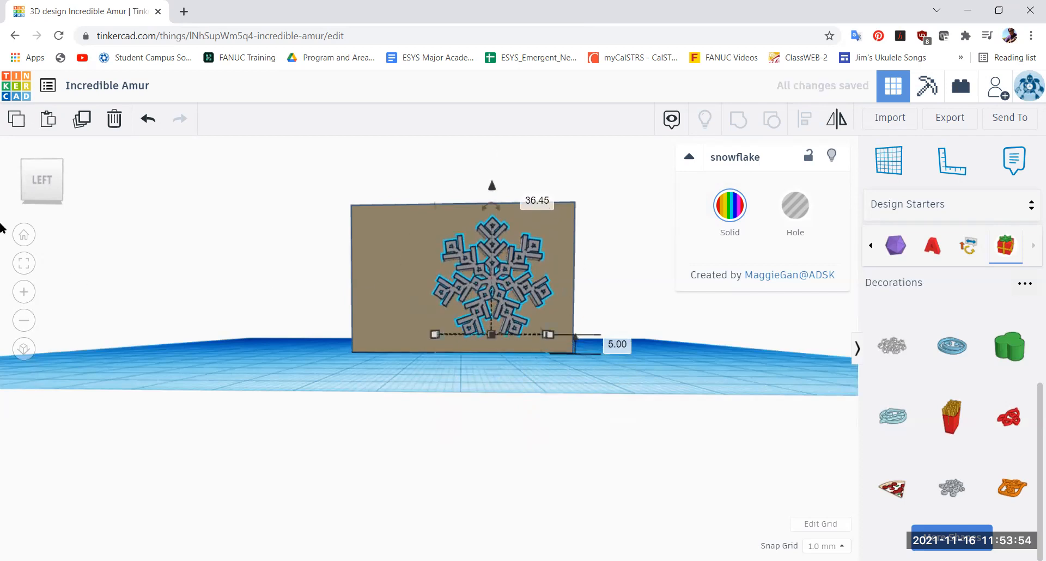
Reduce the snowflake's thickness to 3 mm while it stays on the block's side face
{"action": "left_click", "coordinate": [39, 192]}
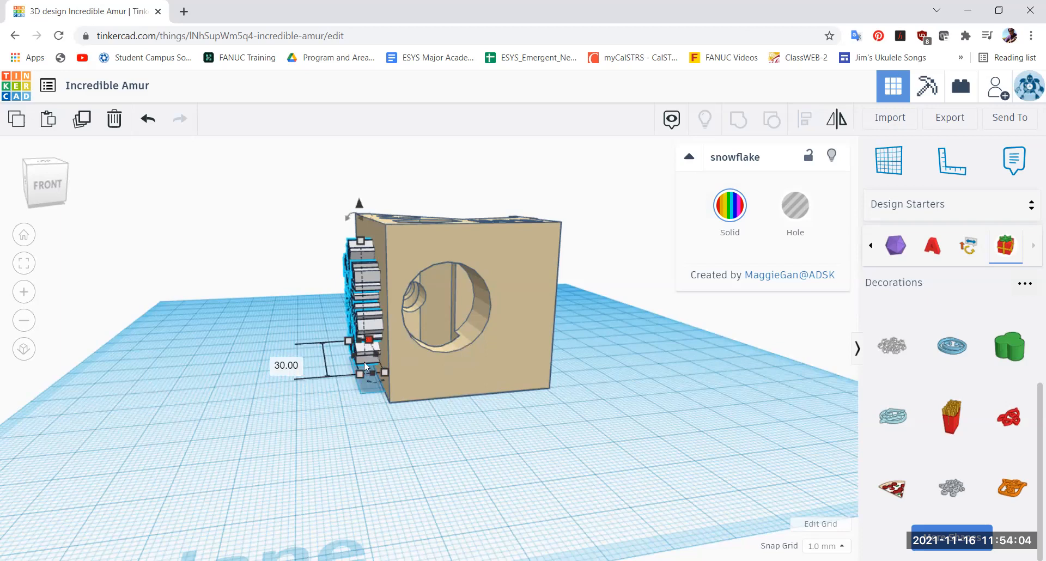
{"action": "left_click", "coordinate": [389, 403]}
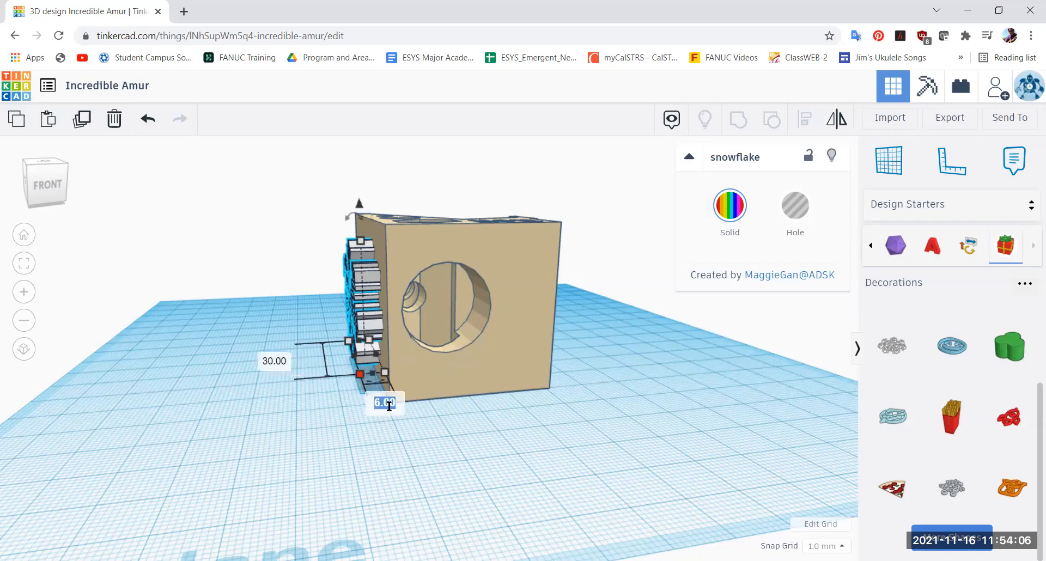
{"action": "type", "text": "2"}
{"action": "key", "text": "BackSpace"}
{"action": "type", "text": "3"}
{"action": "key", "text": "Return"}
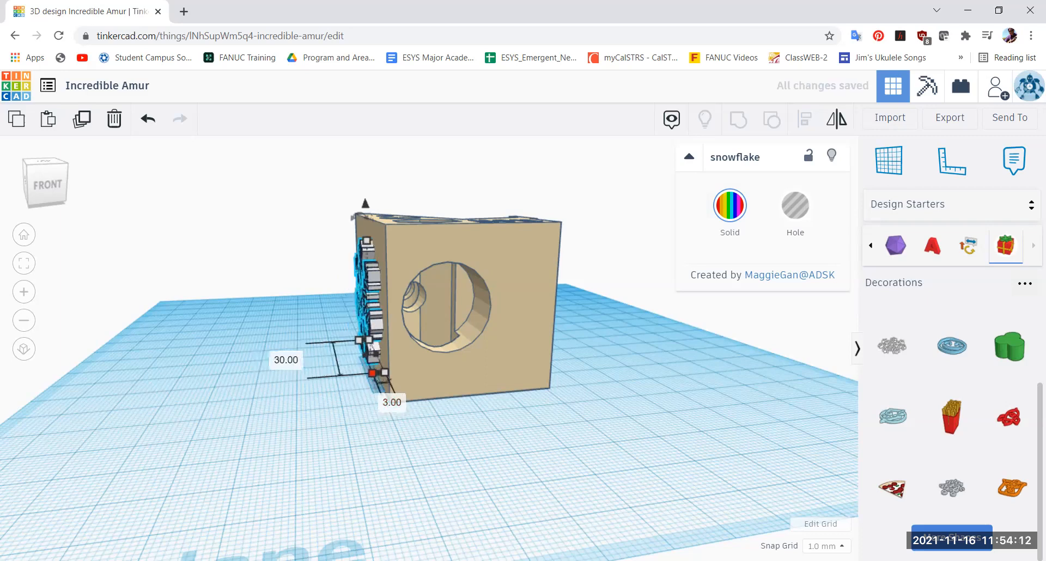
{"action": "left_click", "coordinate": [462, 492]}
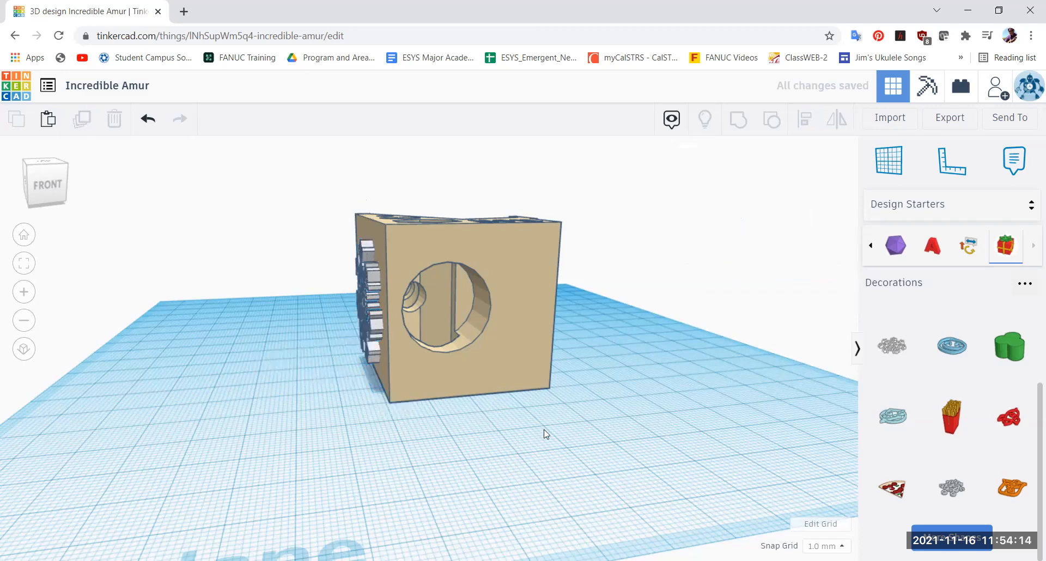
Group the snowflake with the block into one shape and check that both select together
{"action": "left_click", "coordinate": [58, 175]}
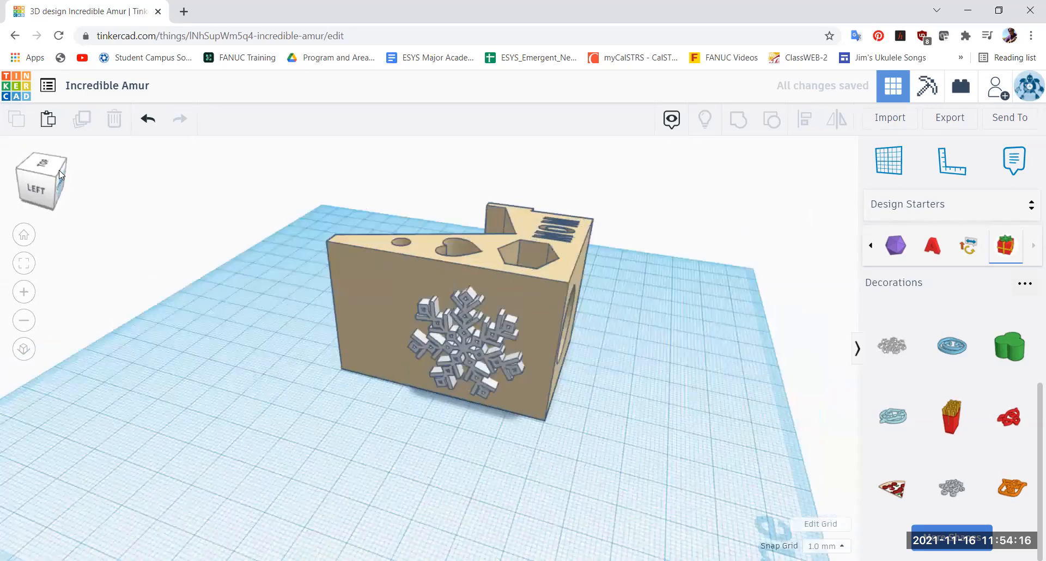
{"action": "left_click_drag", "start_coordinate": [59, 173], "coordinate": [65, 177]}
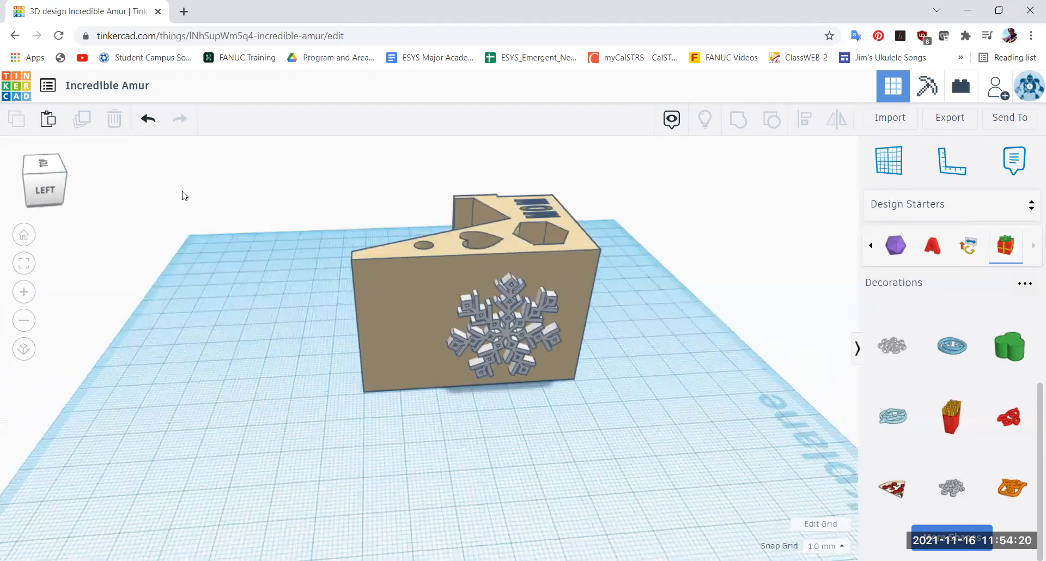
{"action": "left_click_drag", "start_coordinate": [246, 169], "coordinate": [669, 443]}
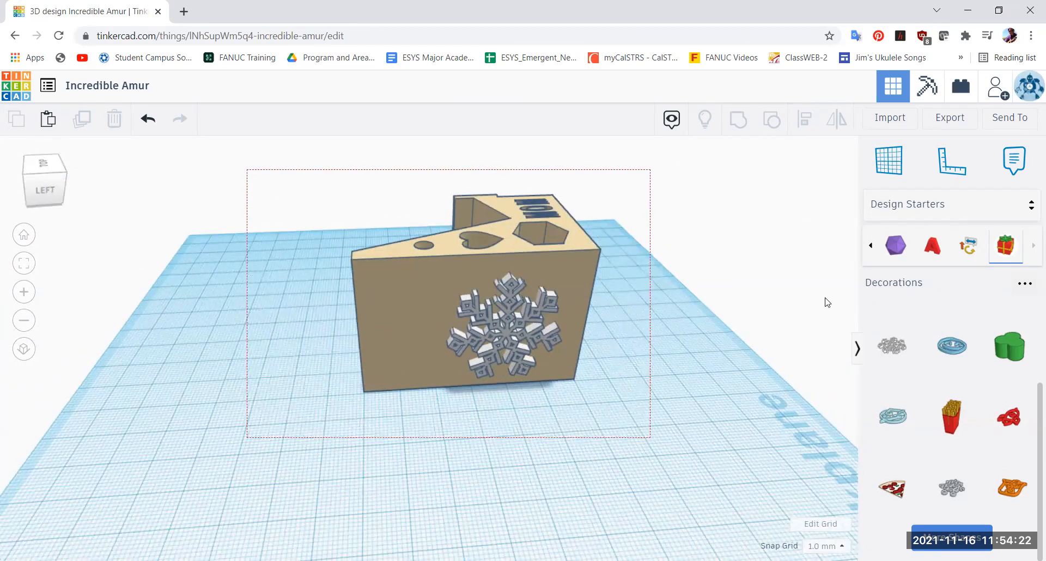
{"action": "left_click", "coordinate": [740, 118]}
{"action": "left_click", "coordinate": [625, 445]}
{"action": "left_click_drag", "start_coordinate": [256, 156], "coordinate": [661, 457]}
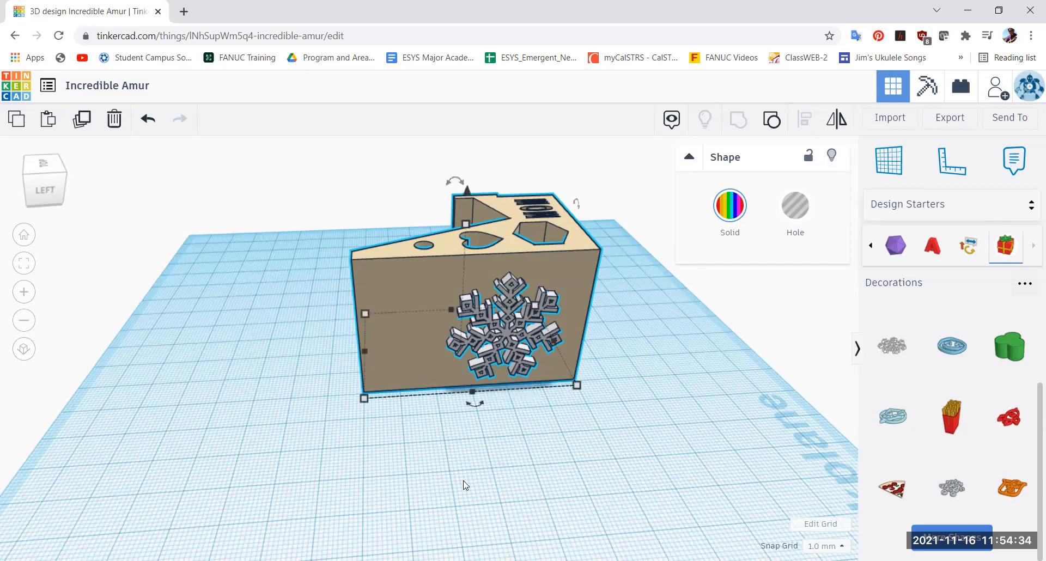
{"action": "left_click", "coordinate": [216, 403]}
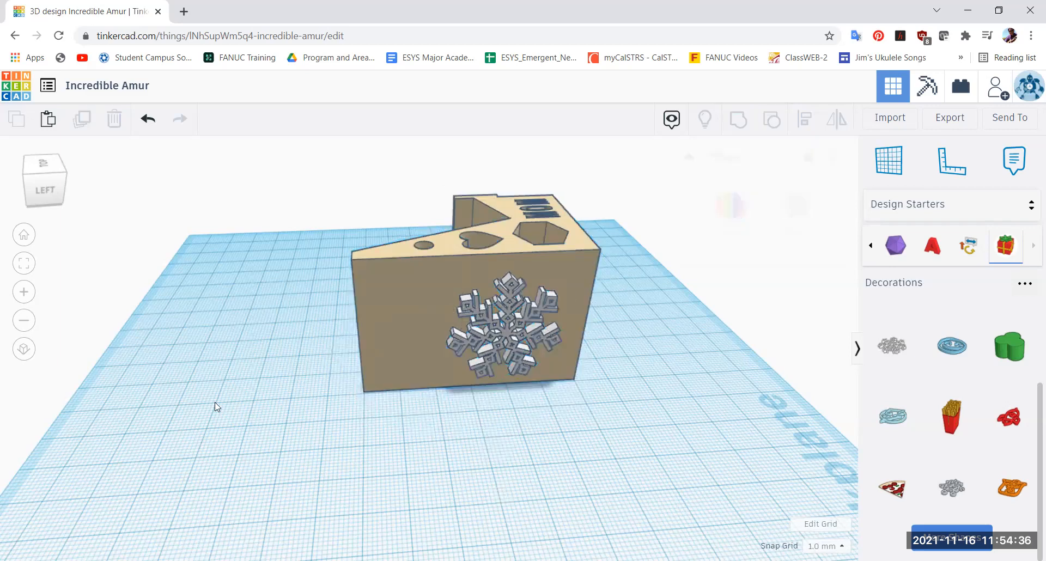
Move the grouped block with its snowflake across the workplane toward the middle and leave it deselected
{"action": "left_click_drag", "start_coordinate": [559, 286], "coordinate": [526, 310]}
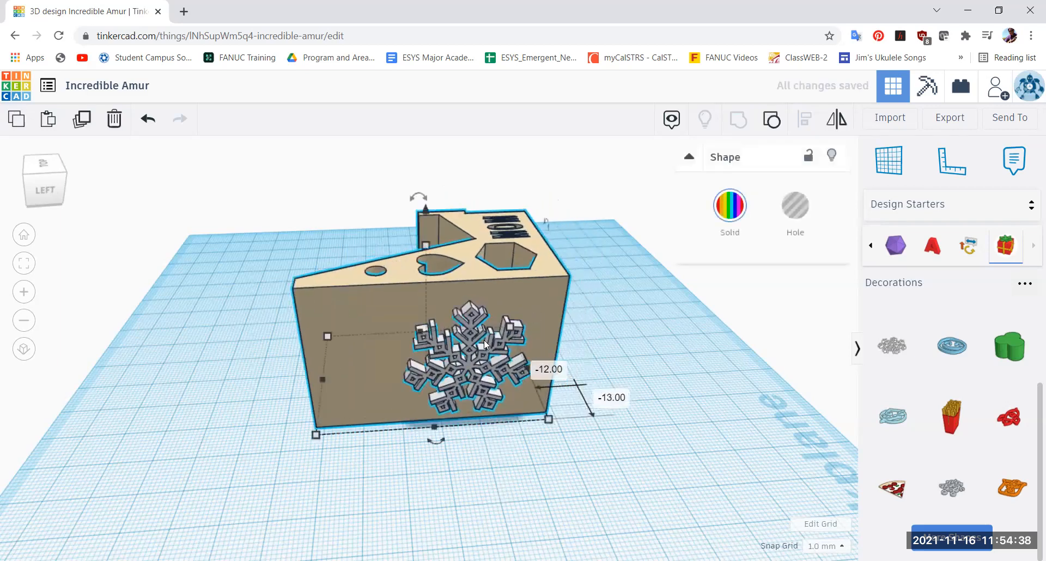
{"action": "left_click", "coordinate": [581, 407]}
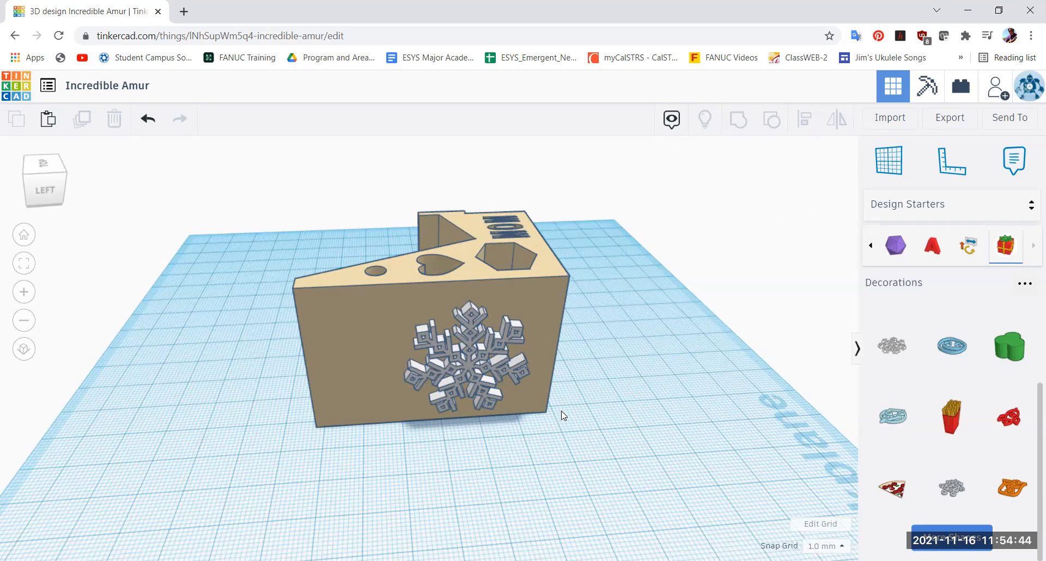
{"action": "left_click", "coordinate": [34, 188]}
{"action": "mouse_move", "coordinate": [34, 180]}
{"action": "left_mouse_down"}
{"action": "mouse_move", "coordinate": [2, 195]}
{"action": "mouse_move", "coordinate": [52, 186]}
{"action": "mouse_move", "coordinate": [39, 188]}
{"action": "left_mouse_up"}
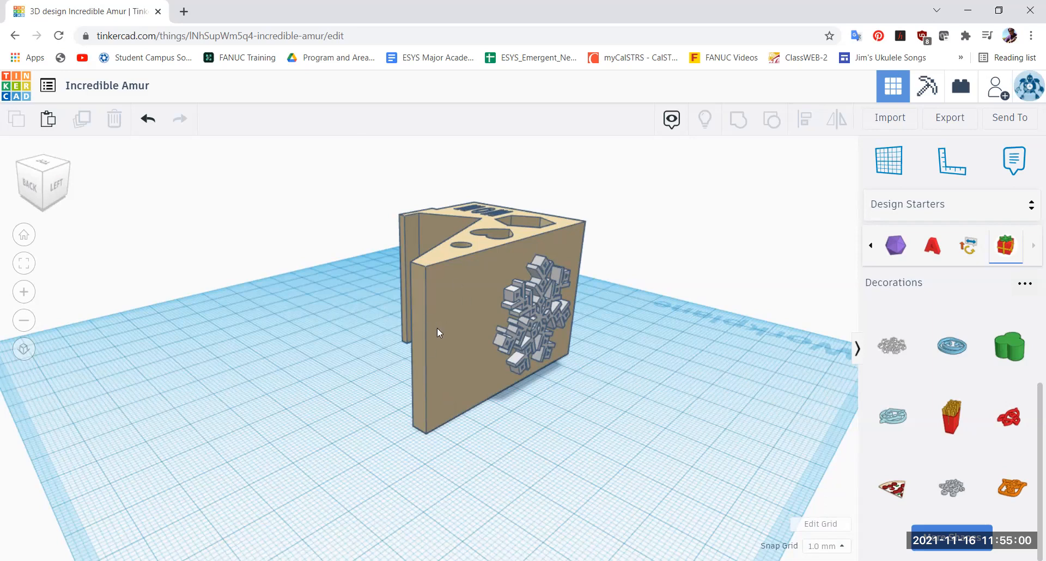
{"action": "left_click_drag", "start_coordinate": [438, 328], "coordinate": [420, 357]}
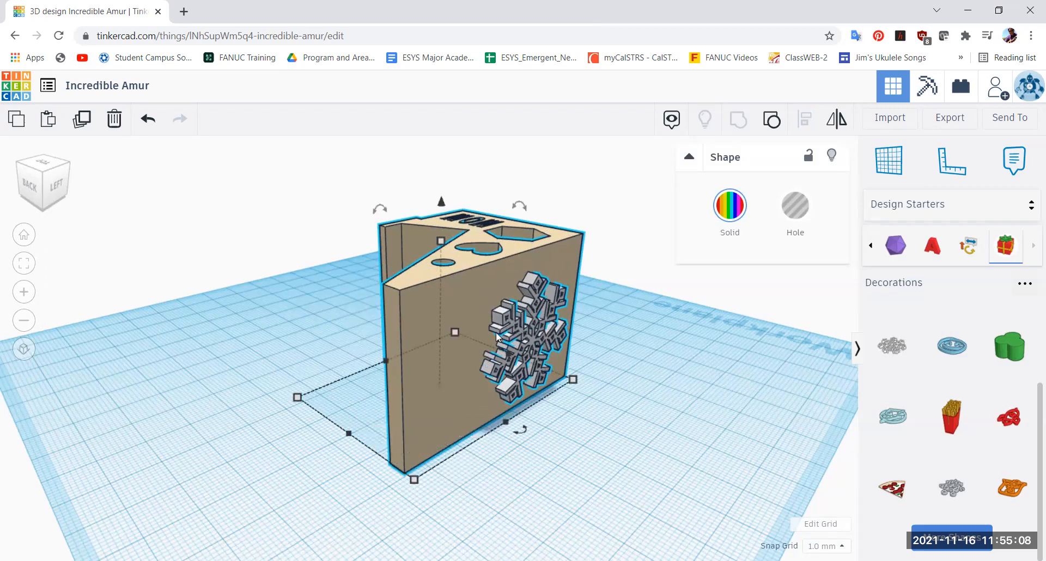
{"action": "left_click_drag", "start_coordinate": [50, 186], "coordinate": [17, 210]}
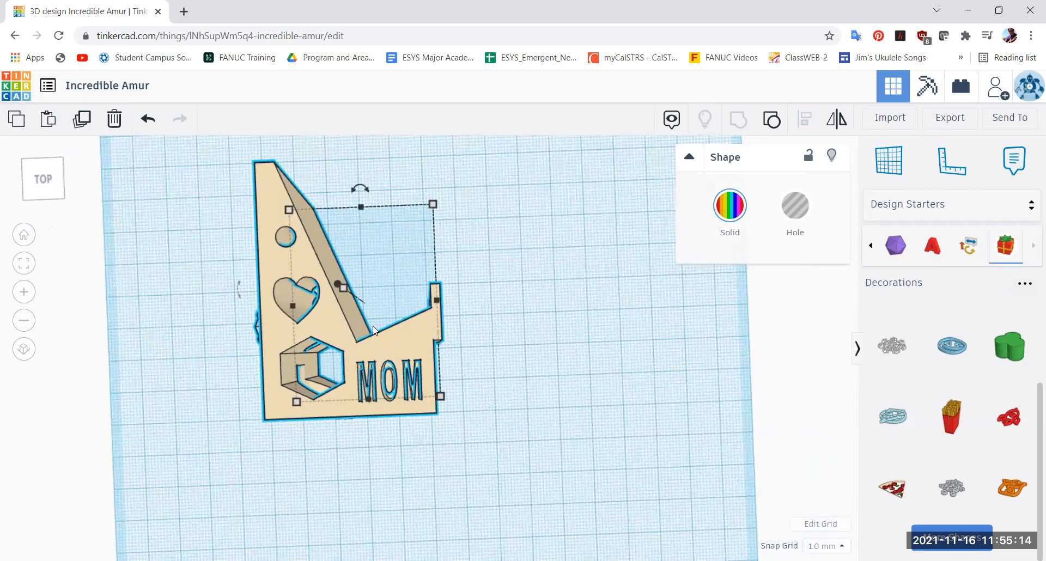
{"action": "left_click_drag", "start_coordinate": [345, 328], "coordinate": [435, 410]}
{"action": "left_click", "coordinate": [567, 319]}
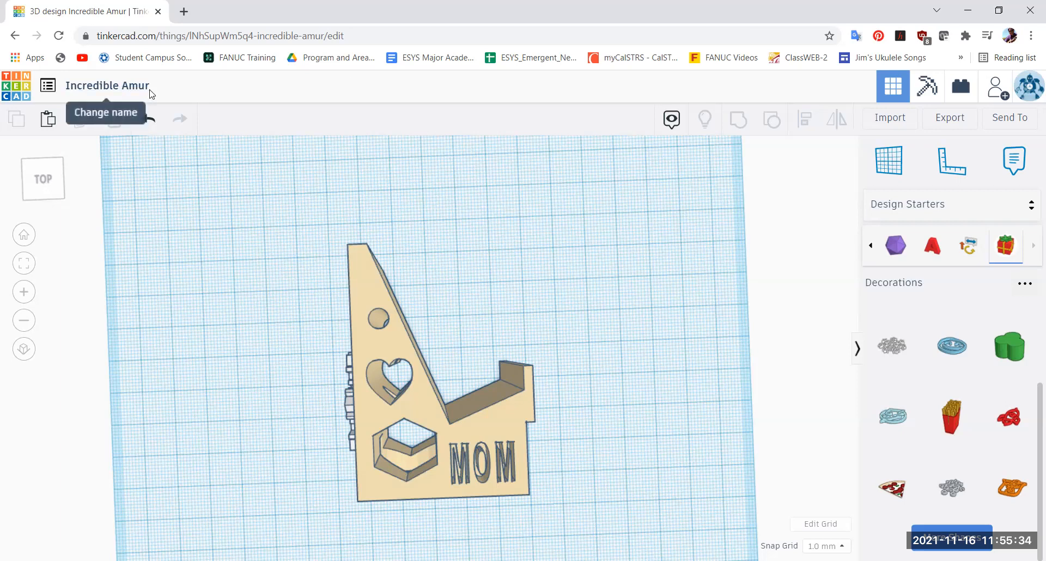
Rename the design as ImaSample-Cellphone_Stand
{"action": "left_click", "coordinate": [118, 86]}
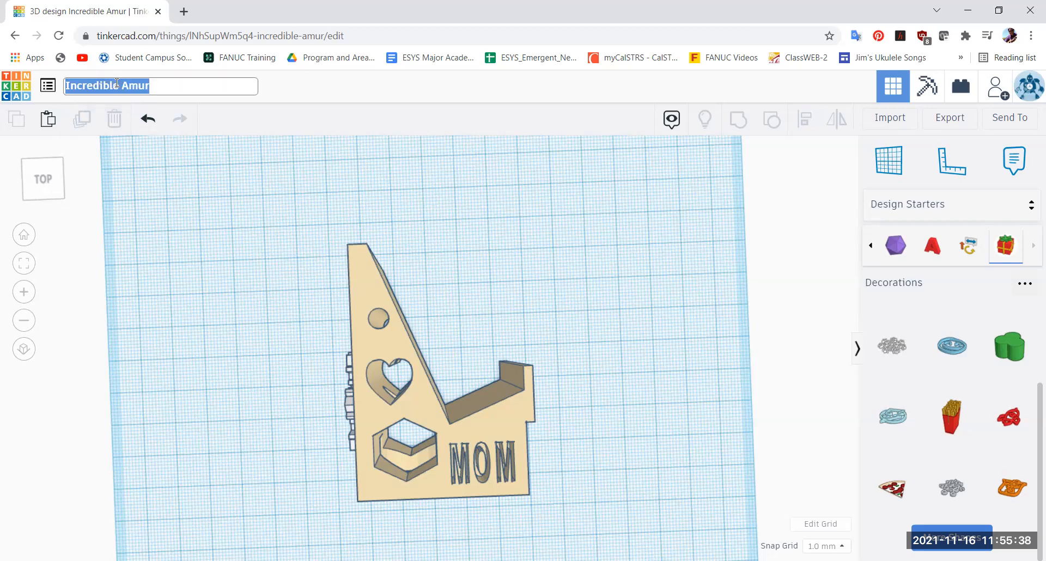
{"action": "type", "text": "I"}
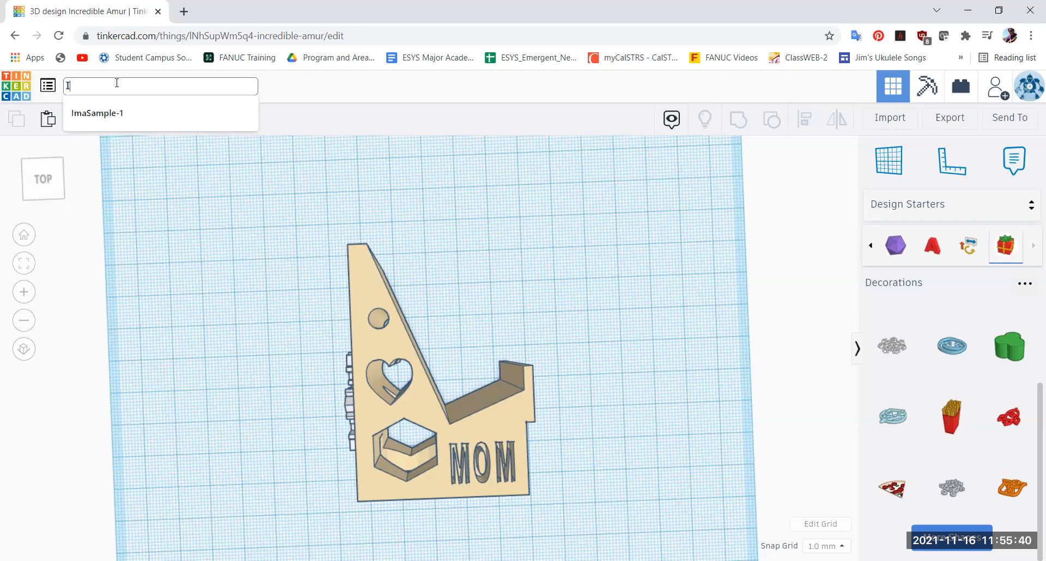
{"action": "type", "text": "maSample-"}
{"action": "type", "text": "C"}
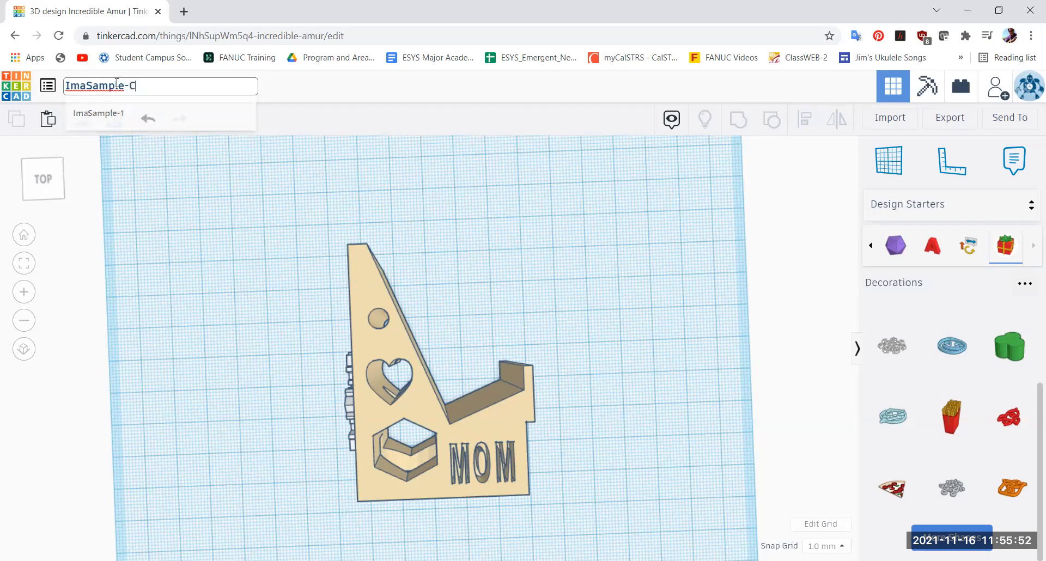
{"action": "type", "text": "ellphone S"}
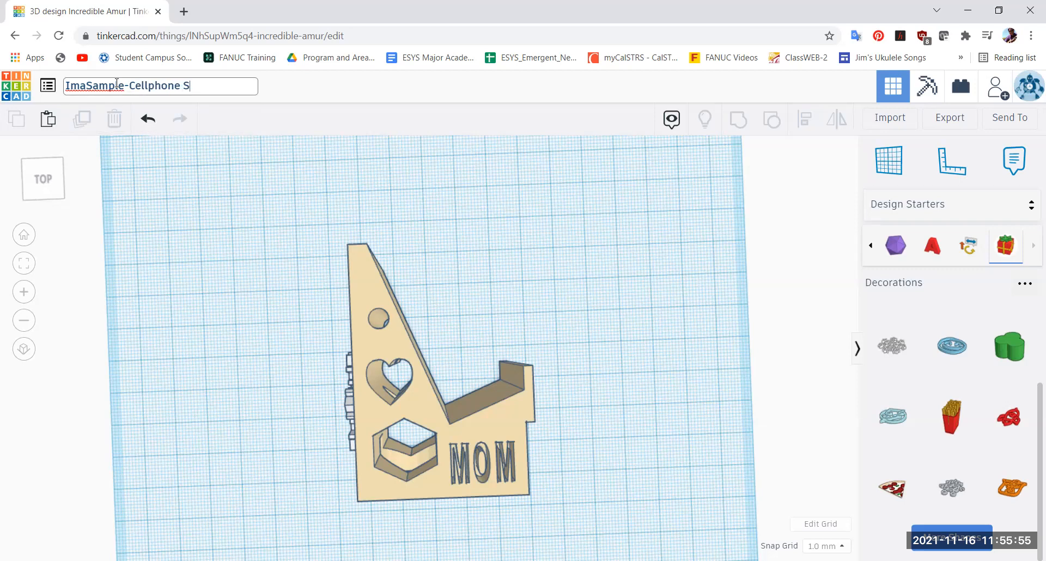
{"action": "key", "text": "BackSpace"}
{"action": "type", "text": "Stand"}
{"action": "key", "text": "Return"}
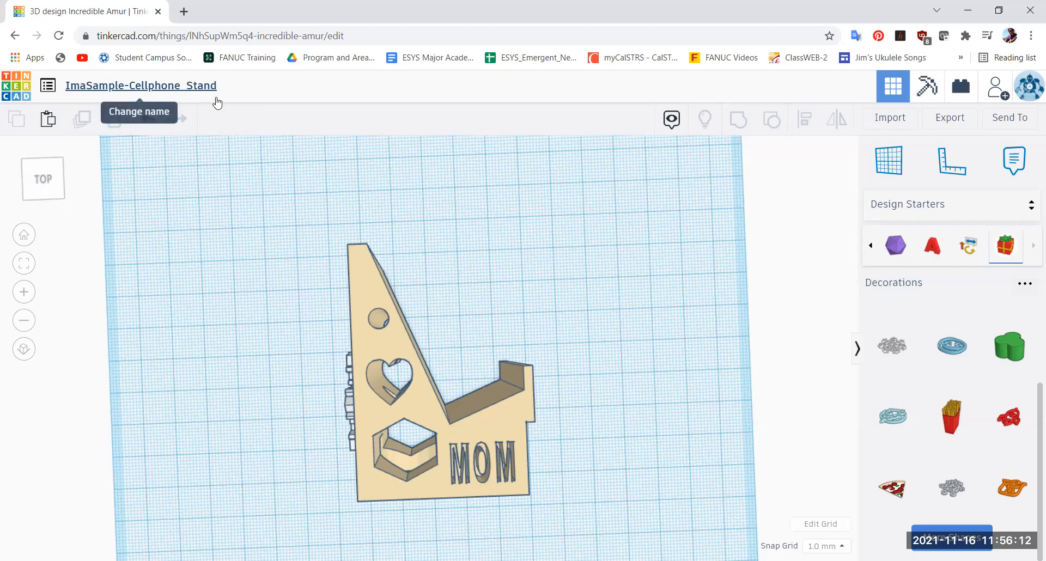
Export everything in the design as an .STL file for 3D printing and open the downloaded file
{"action": "left_click", "coordinate": [950, 123]}
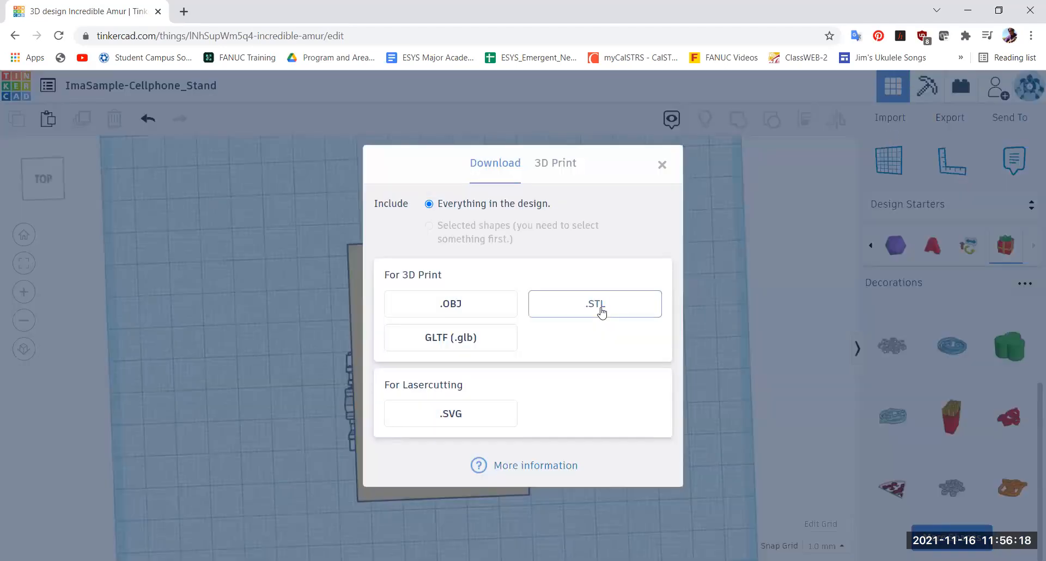
{"action": "left_click", "coordinate": [602, 311]}
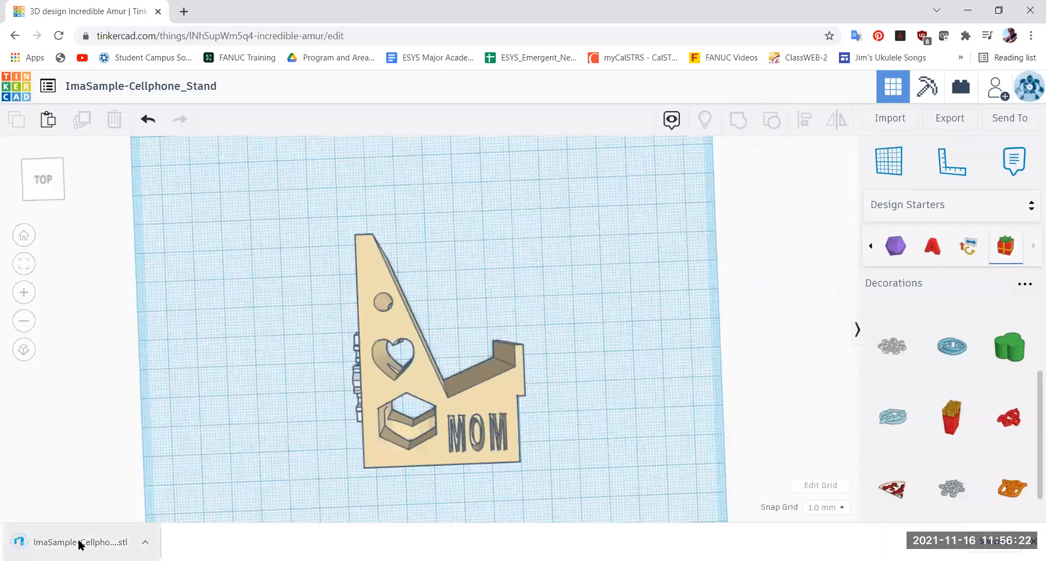
{"action": "left_click", "coordinate": [60, 542]}
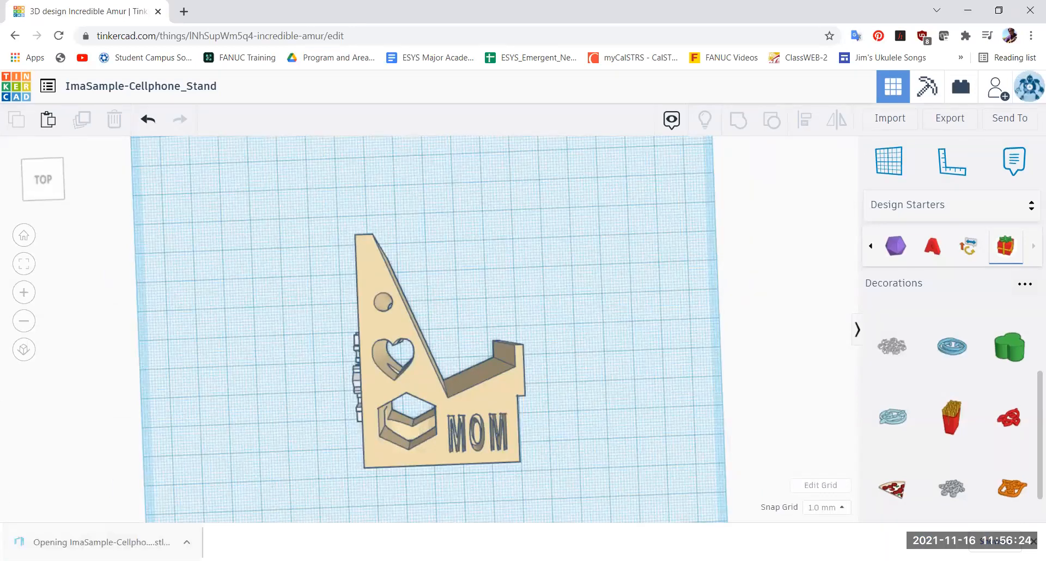